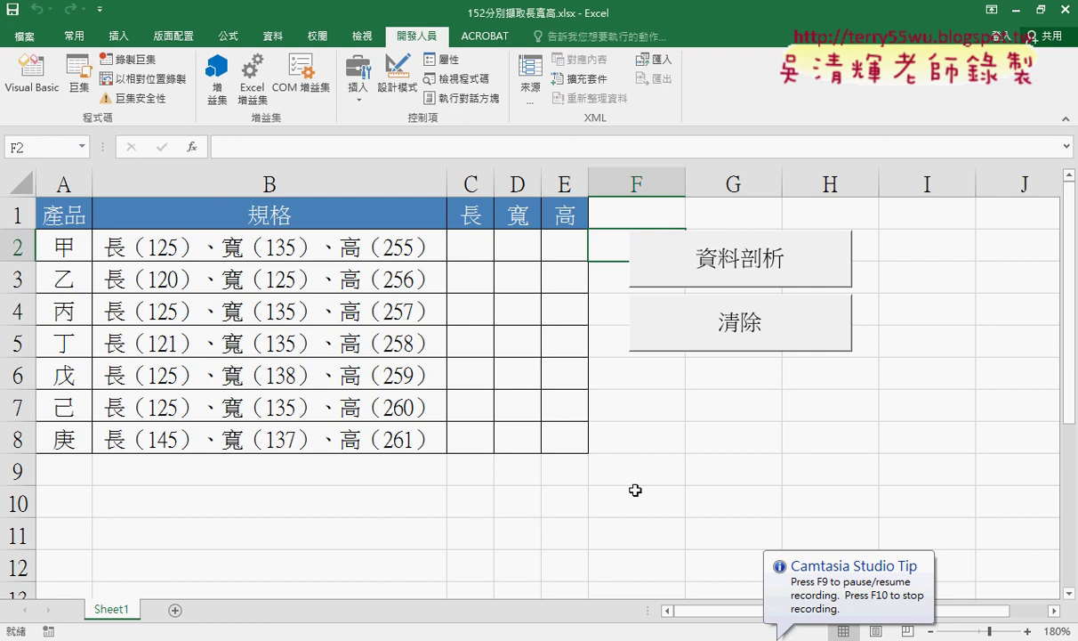
# Step: Test the 資料剖析 and 清除 buttons twice, accepting the replace-data prompt each time
pyautogui.click(721, 274)
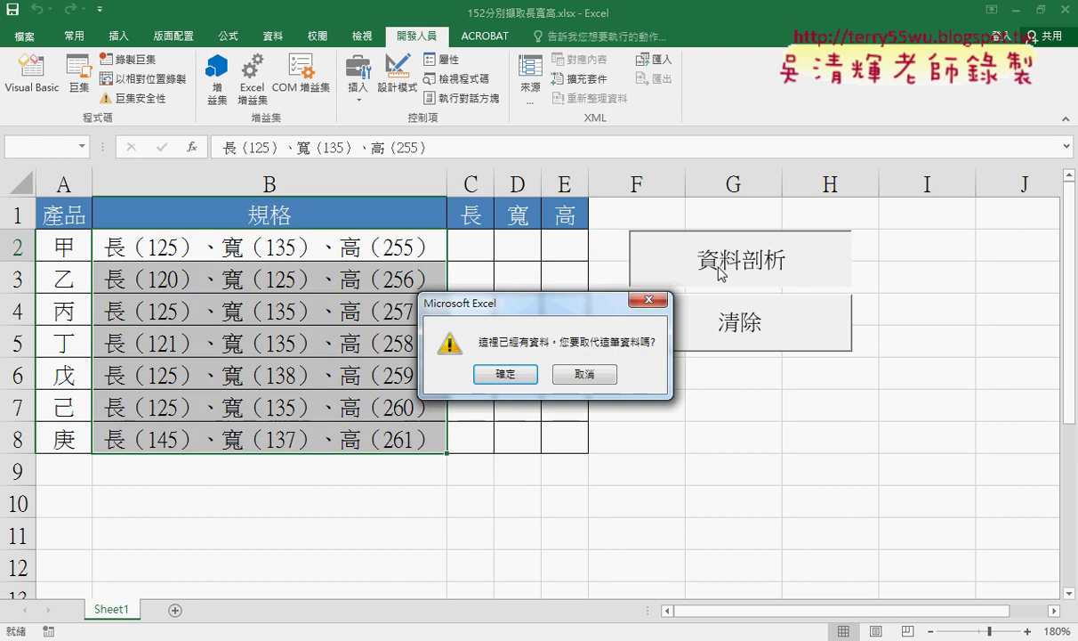
pyautogui.click(507, 377)
pyautogui.click(728, 328)
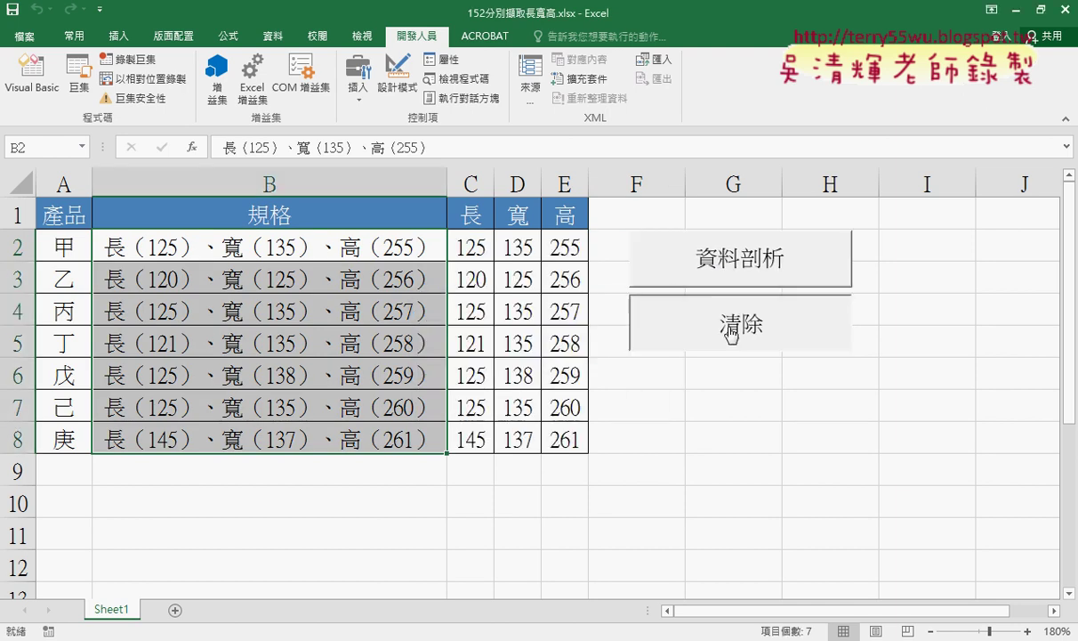
pyautogui.click(747, 279)
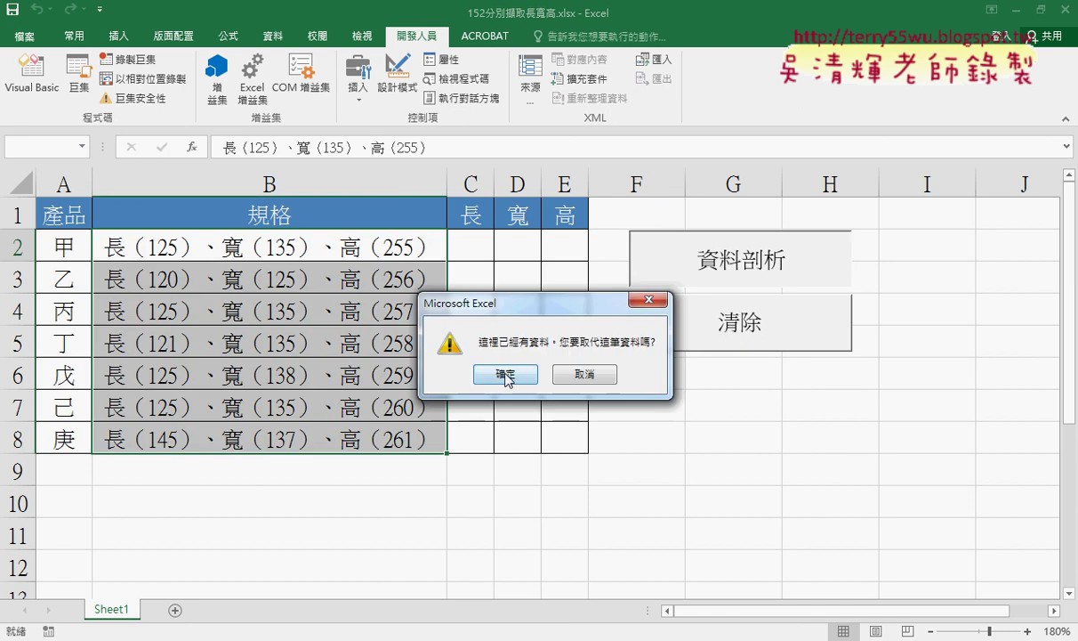
pyautogui.click(506, 374)
pyautogui.click(719, 331)
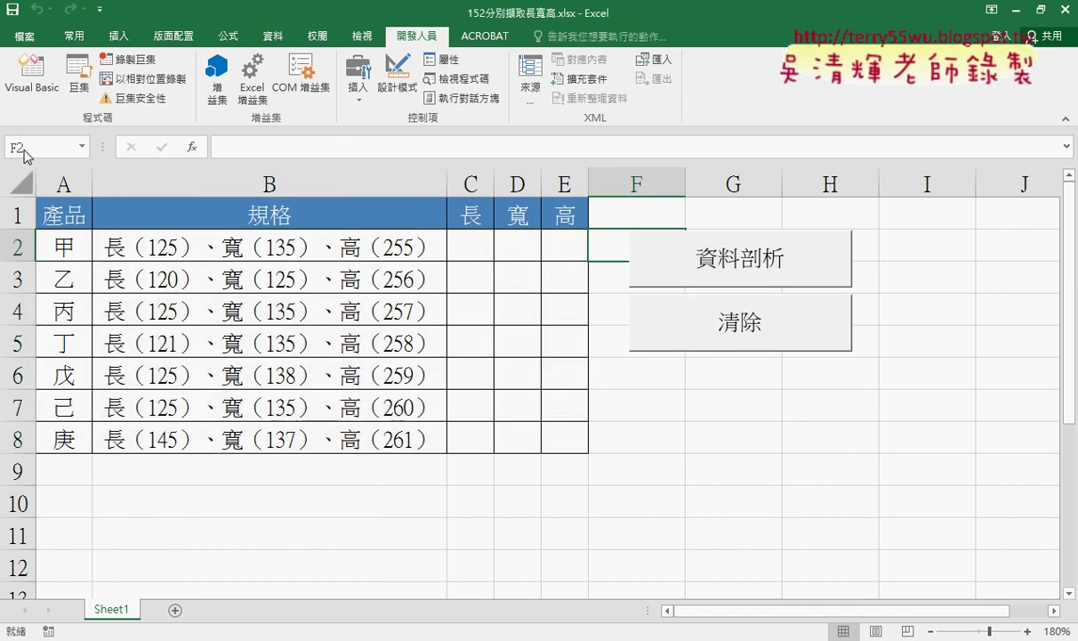
# Step: Open the macro code and inspect the B2:B8 selection and the TextToColumns statement
pyautogui.click(31, 76)
pyautogui.moveTo(219, 129); pyautogui.dragTo(372, 129)
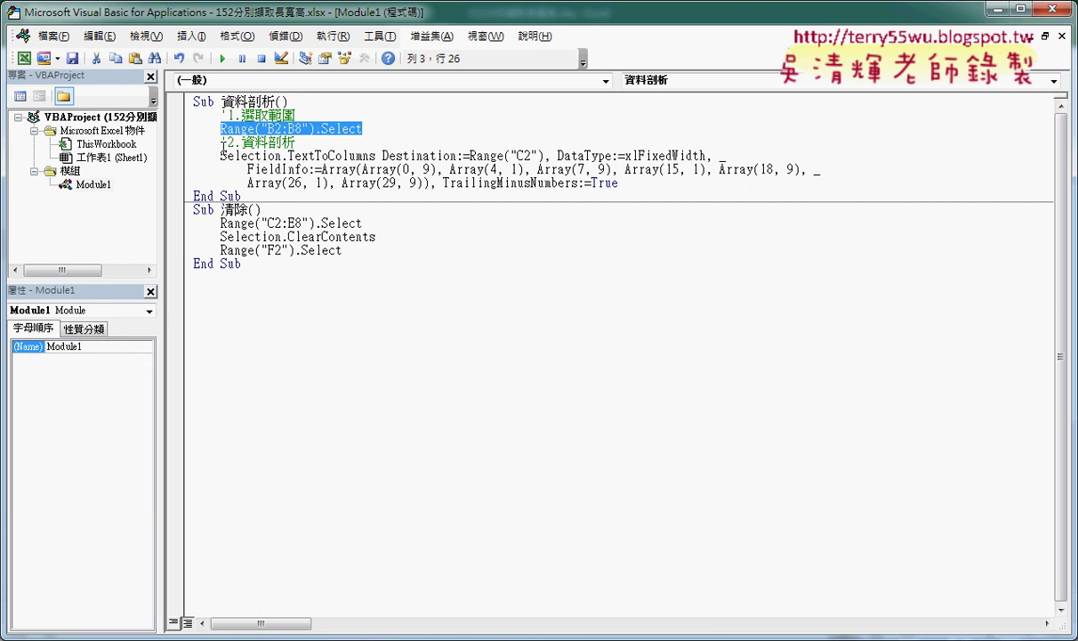
pyautogui.moveTo(223, 152); pyautogui.dragTo(648, 188)
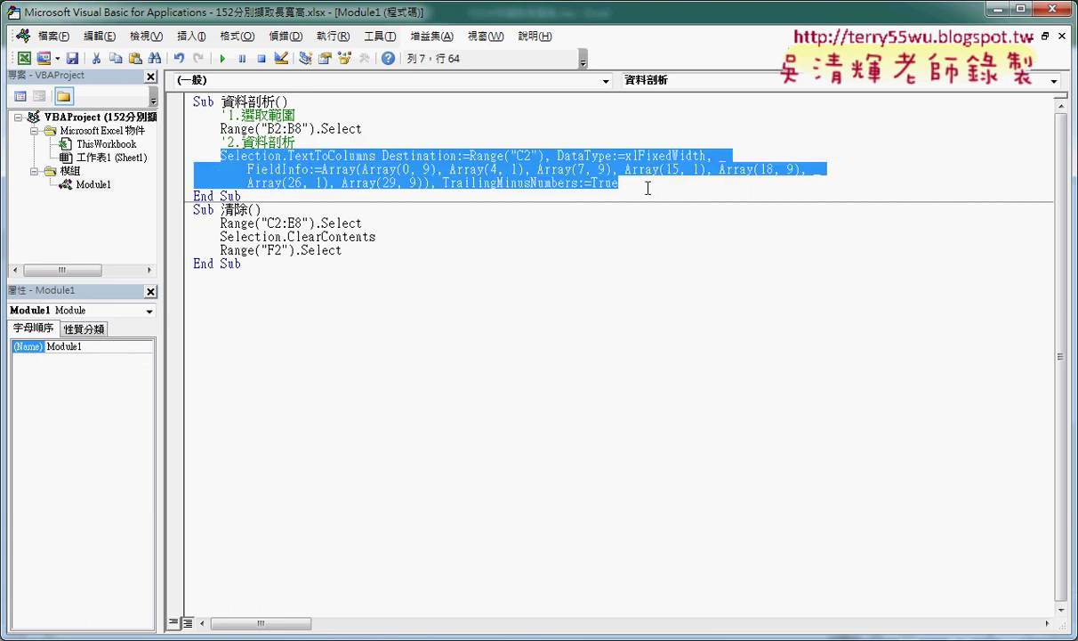
pyautogui.click(296, 169)
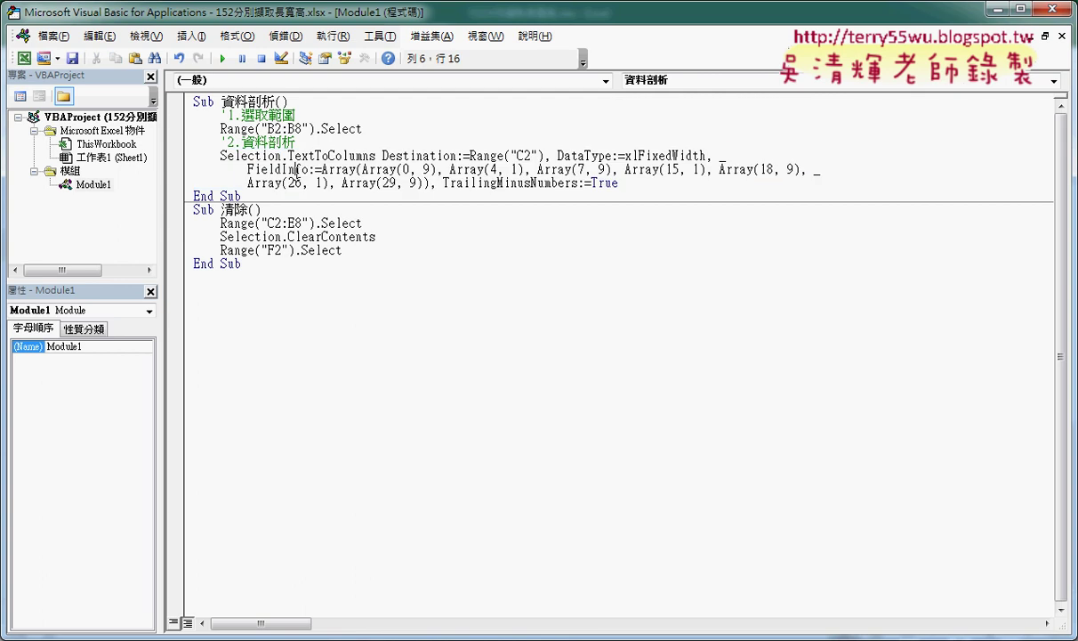
pyautogui.click(302, 168)
pyautogui.moveTo(624, 188); pyautogui.dragTo(147, 149)
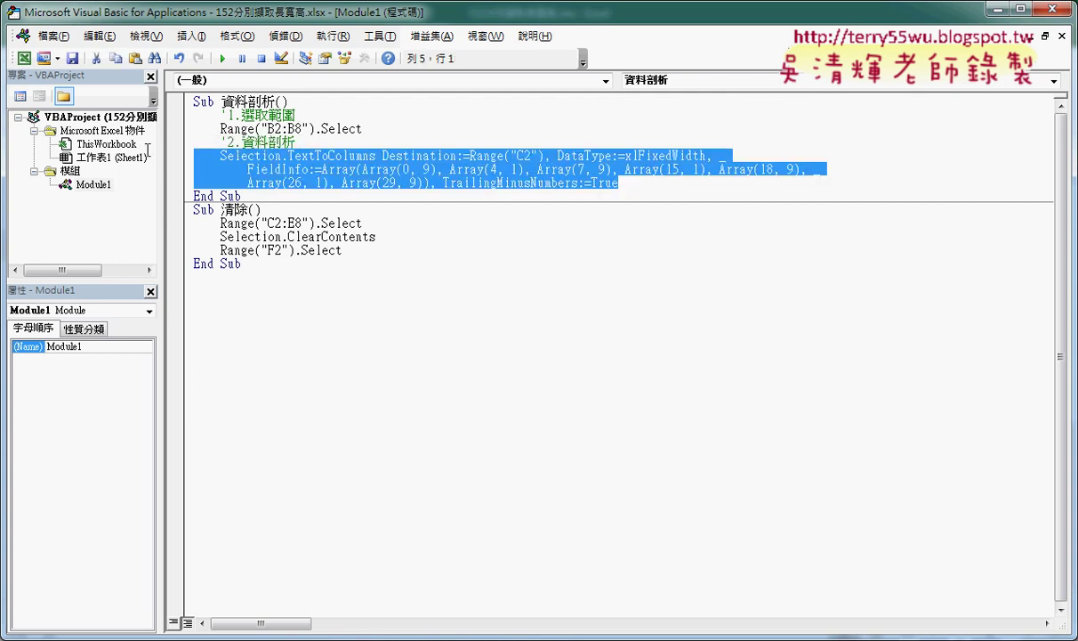
# Step: Delete the '_' continuation after xlFixedWidth to join the lines, then undo with Ctrl+Z
pyautogui.click(726, 154)
pyautogui.moveTo(726, 155); pyautogui.dragTo(714, 156)
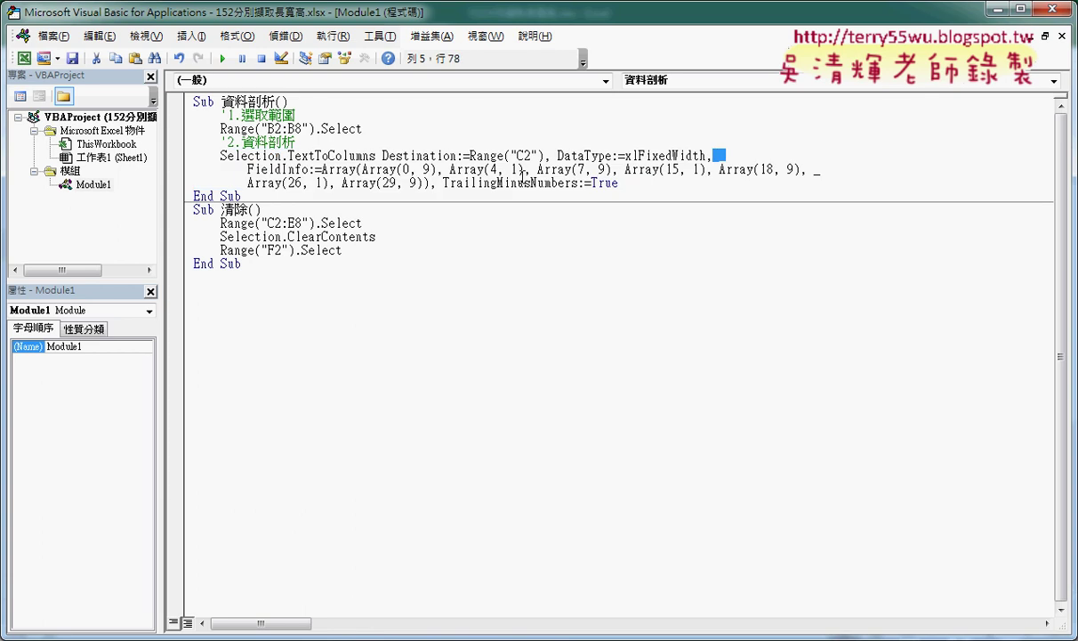
pyautogui.click(765, 169)
pyautogui.doubleClick(722, 154)
pyautogui.press('Delete')
pyautogui.press('Delete')
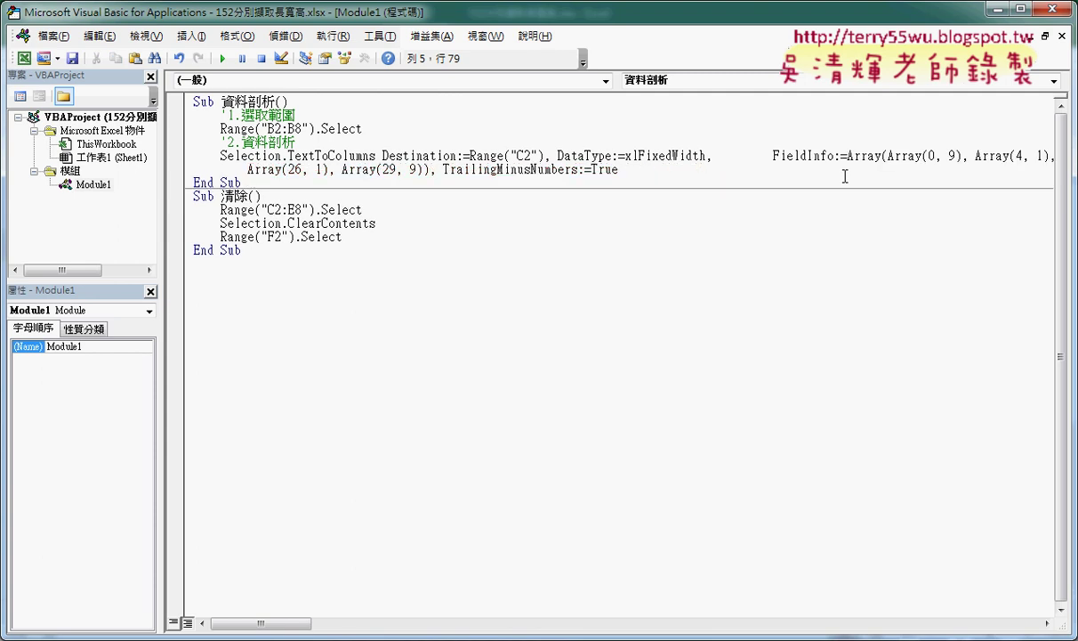
pyautogui.press('Delete')
pyautogui.press('Delete')
pyautogui.press('Delete')
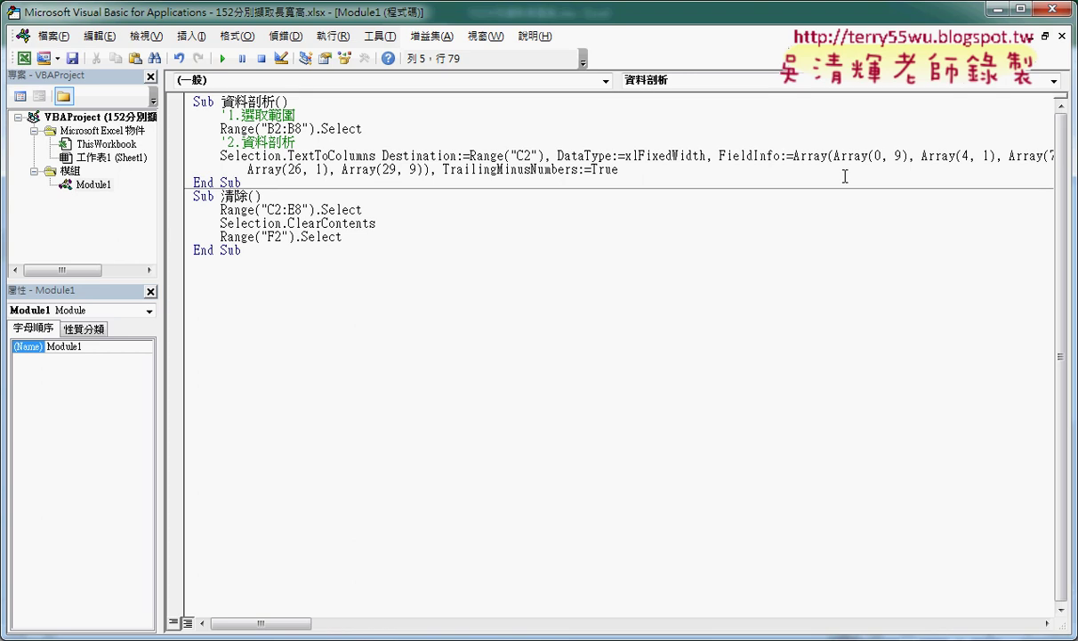
pyautogui.hotkey('ctrl', 'z')
pyautogui.hotkey('ctrl', 'z')
pyautogui.hotkey('ctrl', 'z')
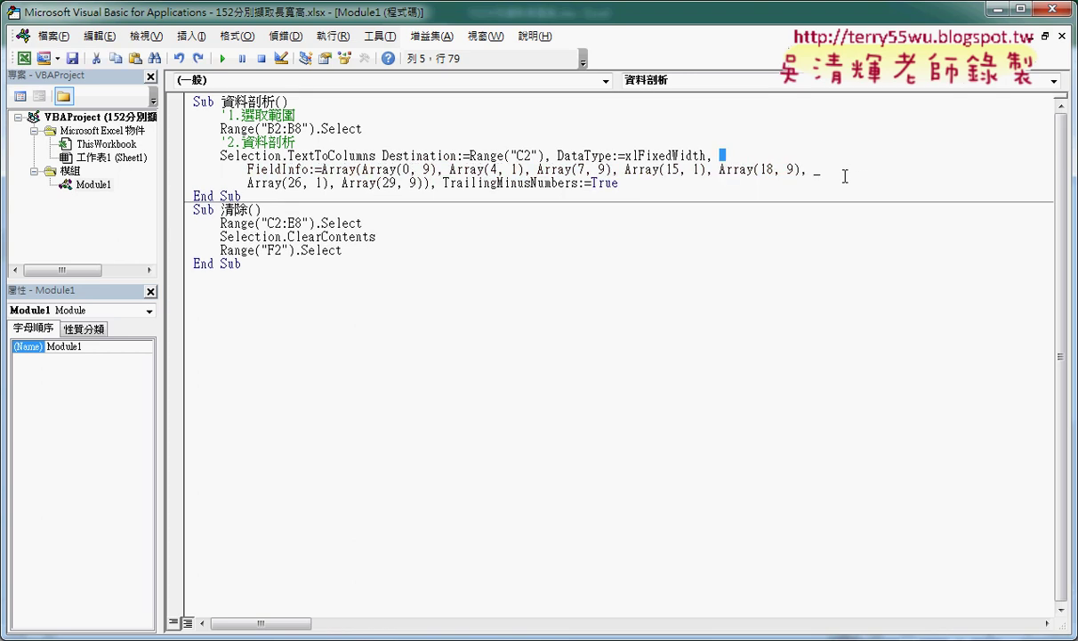
pyautogui.click(732, 156)
pyautogui.moveTo(715, 156); pyautogui.dragTo(722, 156)
pyautogui.click(714, 156)
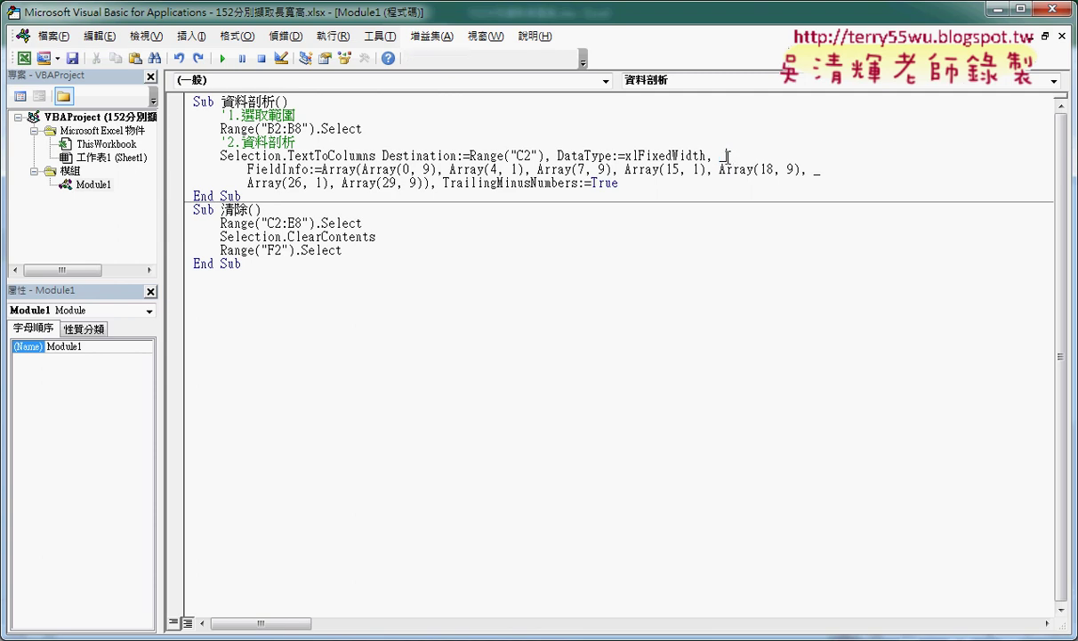
pyautogui.click(755, 175)
# Step: Compare the 清除 procedure's C2:E8 line with the B2:B8 line, then move the editor beside the sheet
pyautogui.click(301, 223)
pyautogui.click(314, 237)
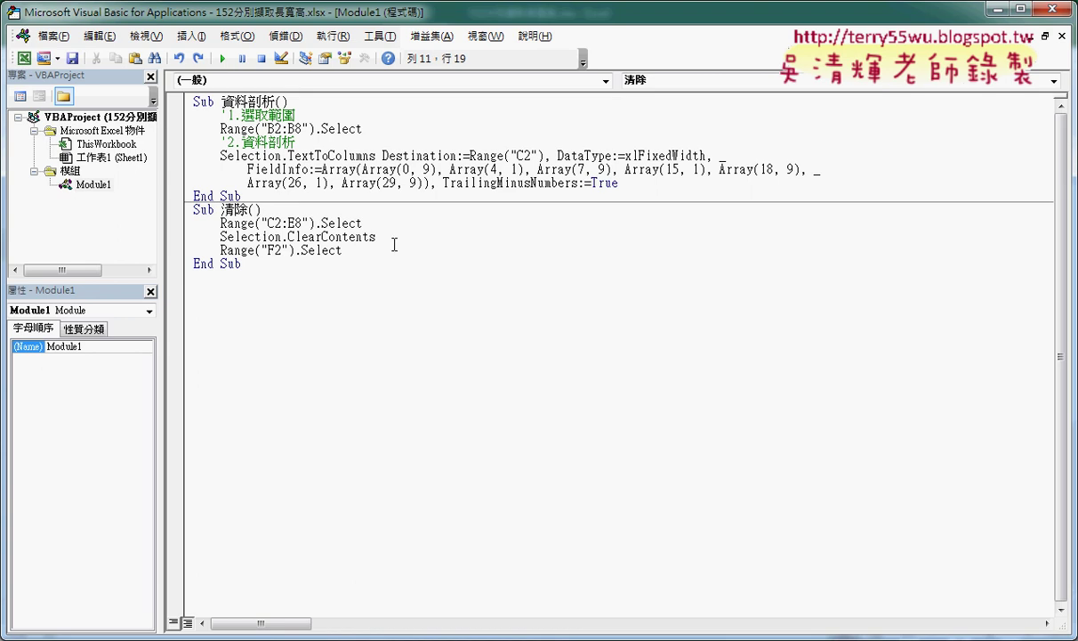
pyautogui.moveTo(364, 223); pyautogui.dragTo(162, 218)
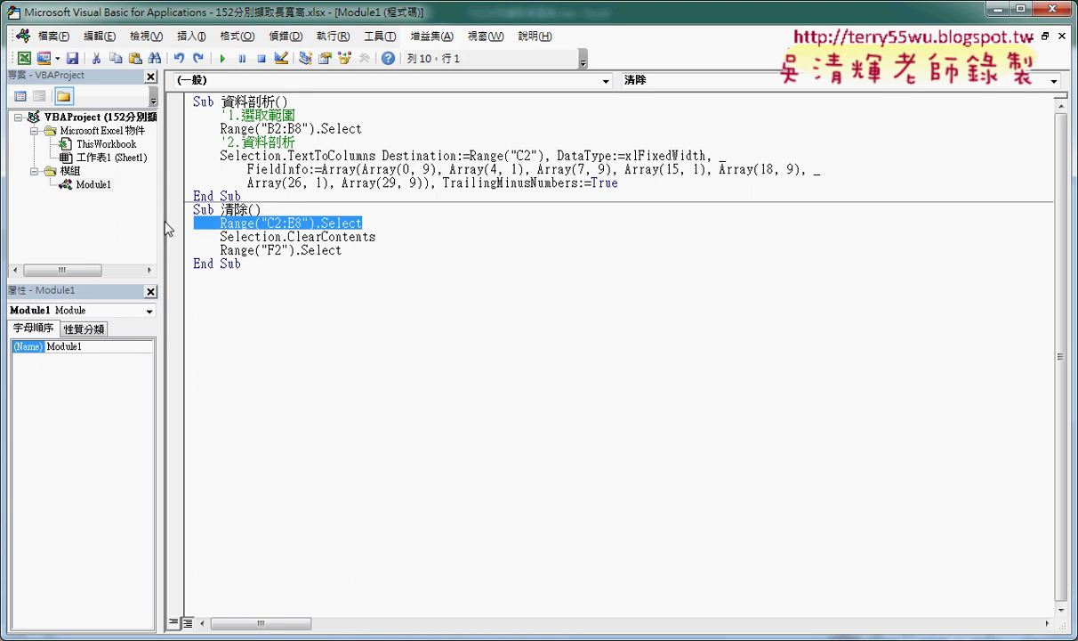
pyautogui.click(299, 222)
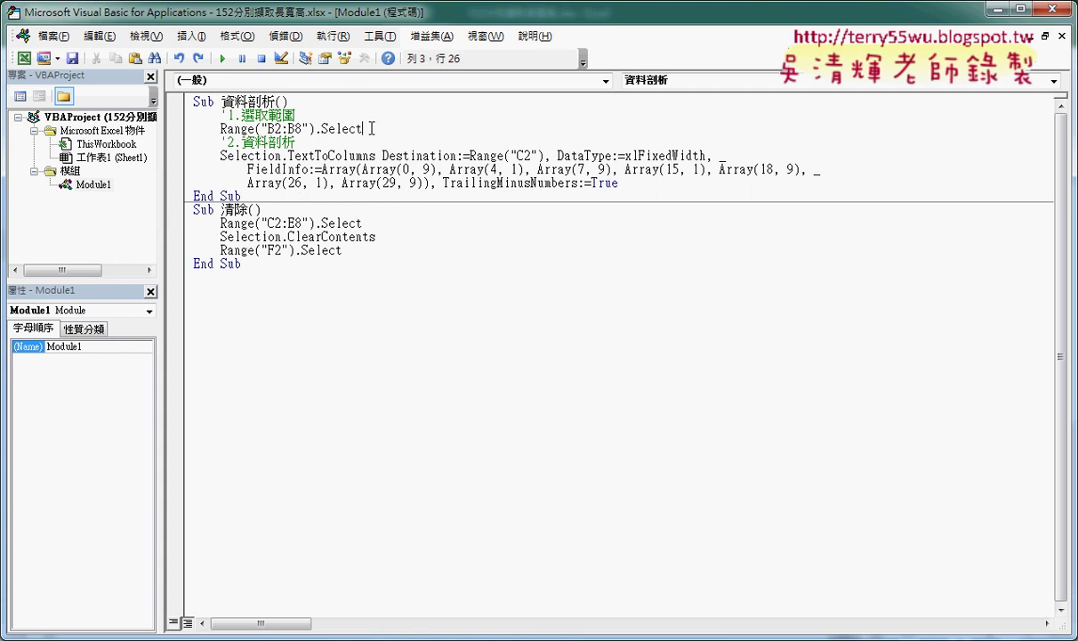
pyautogui.moveTo(364, 129); pyautogui.dragTo(175, 127)
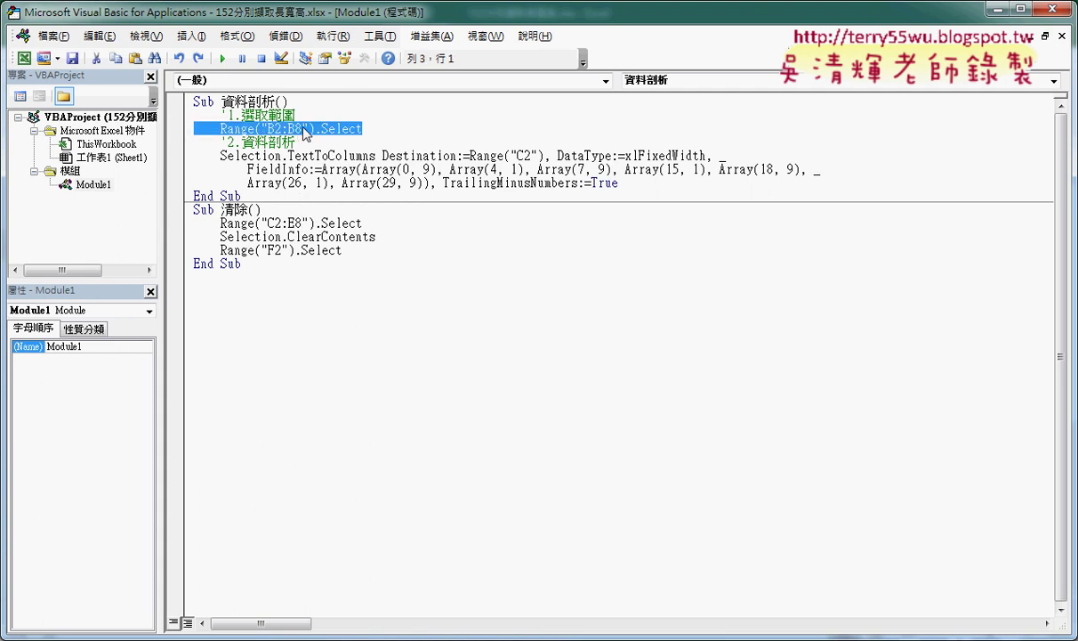
pyautogui.moveTo(362, 224); pyautogui.dragTo(165, 221)
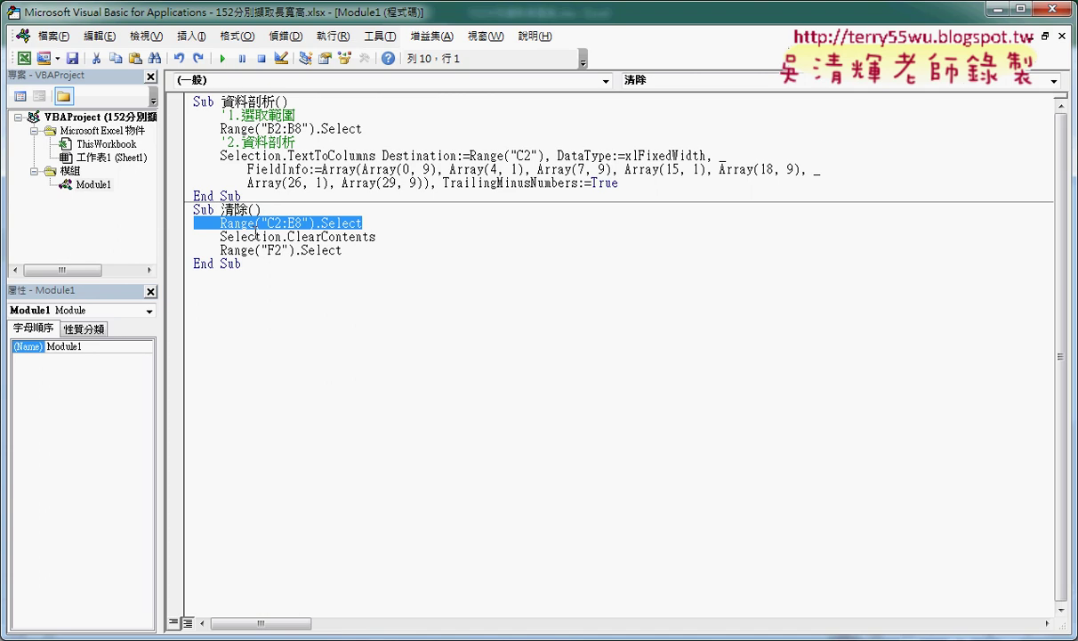
pyautogui.moveTo(325, 18)
pyautogui.mouseDown()
pyautogui.moveTo(867, 14)
pyautogui.moveTo(490, 343)
pyautogui.mouseUp()
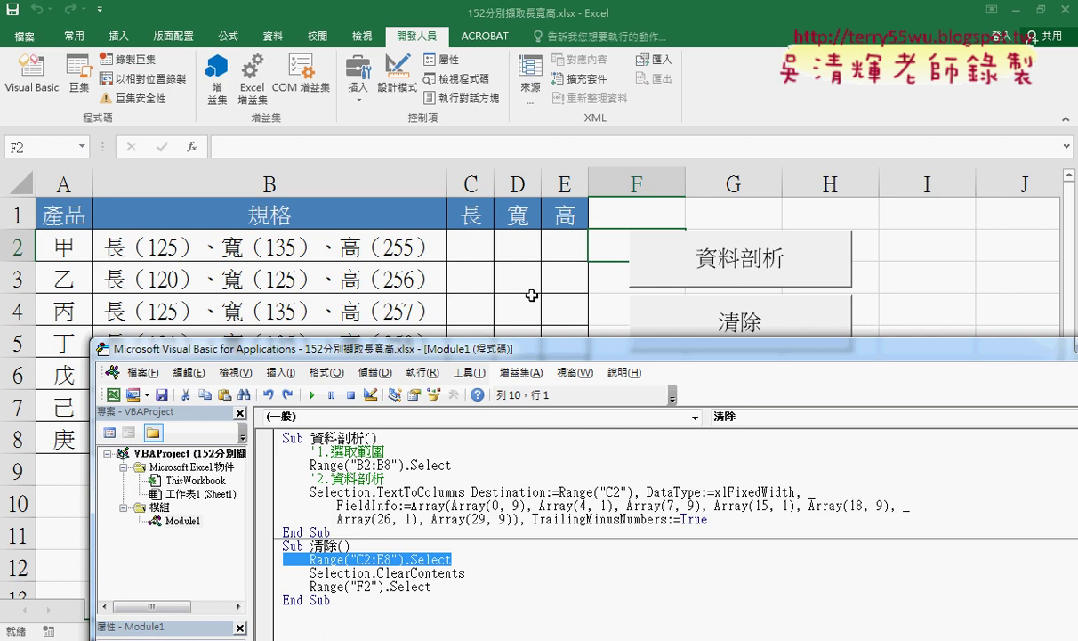
# Step: Copy the macro name 資料剖析 from its Sub line
pyautogui.moveTo(465, 573); pyautogui.dragTo(378, 573)
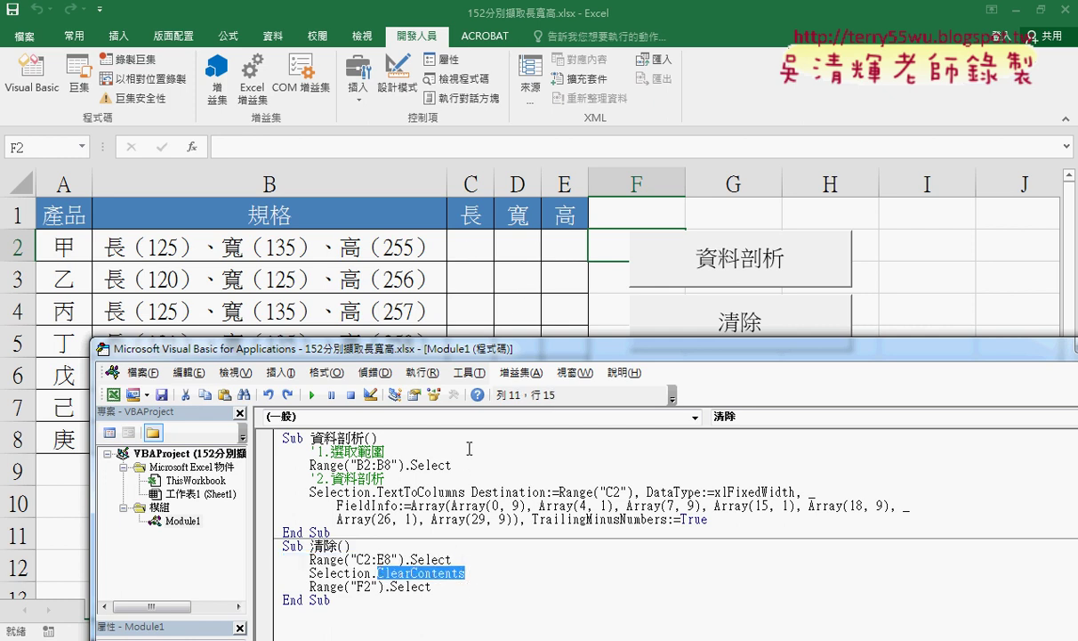
pyautogui.moveTo(462, 350); pyautogui.dragTo(464, 245)
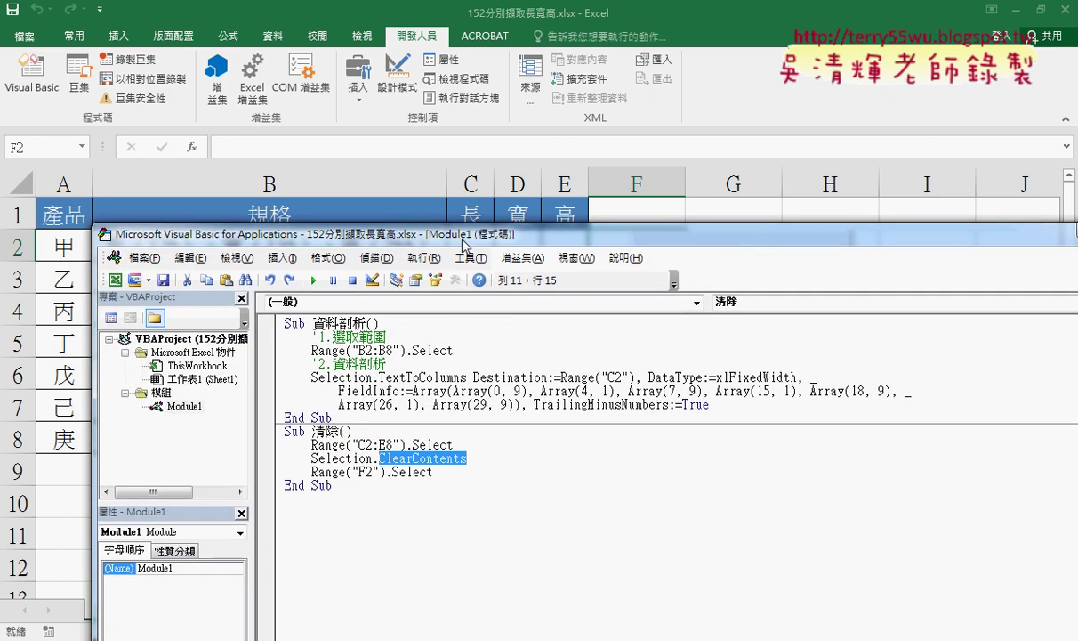
pyautogui.moveTo(366, 324); pyautogui.dragTo(311, 325)
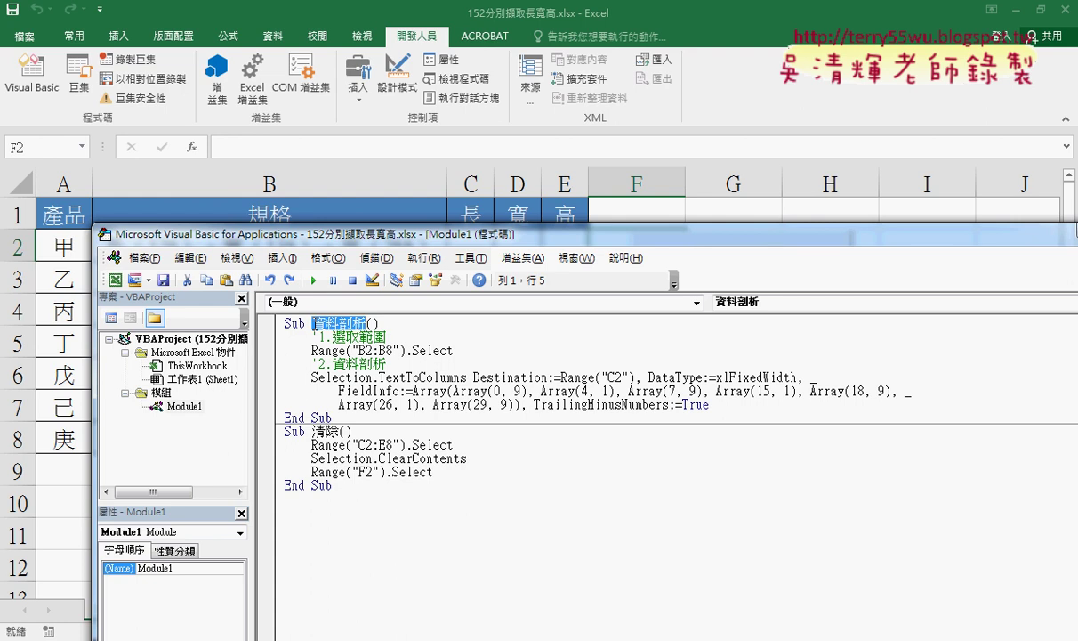
pyautogui.rightClick(311, 307)
pyautogui.click(366, 345)
# Step: Delete all code in Module1 and close the editor to return to the worksheet
pyautogui.hotkey('ctrl', 'a')
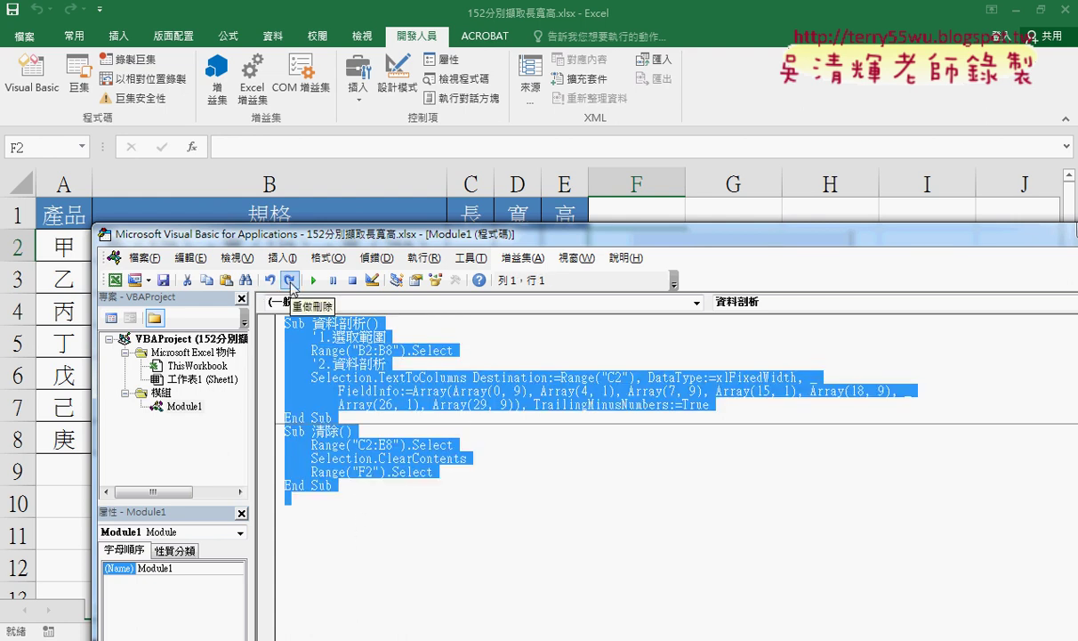
pyautogui.click(290, 282)
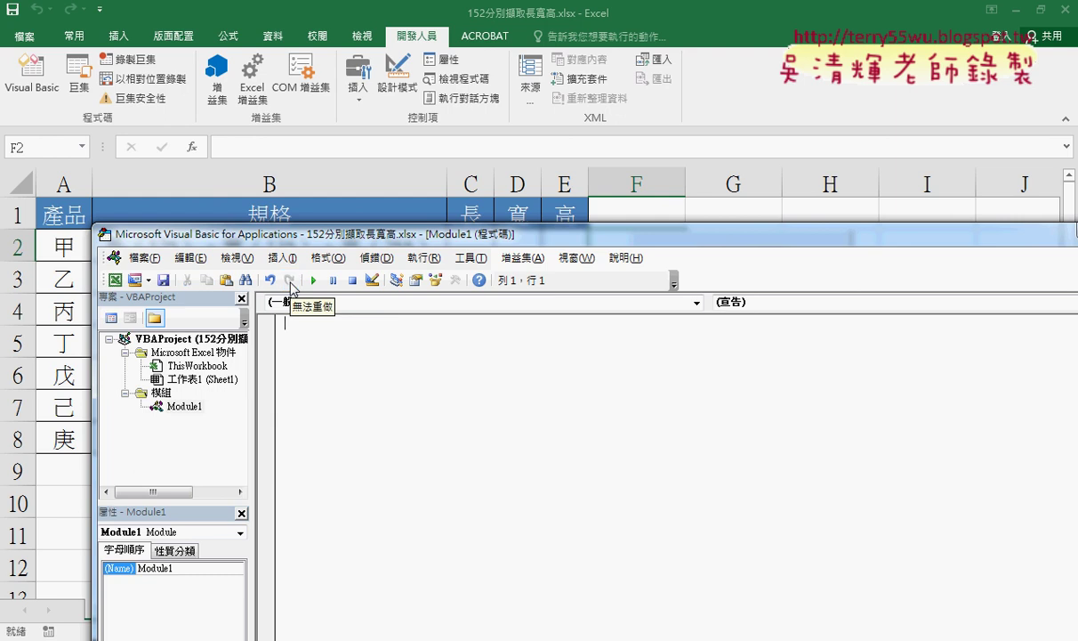
pyautogui.click(778, 116)
pyautogui.click(731, 436)
# Step: Confirm the 資料剖析 button now errors, then record a new macro named 資料剖析
pyautogui.click(770, 274)
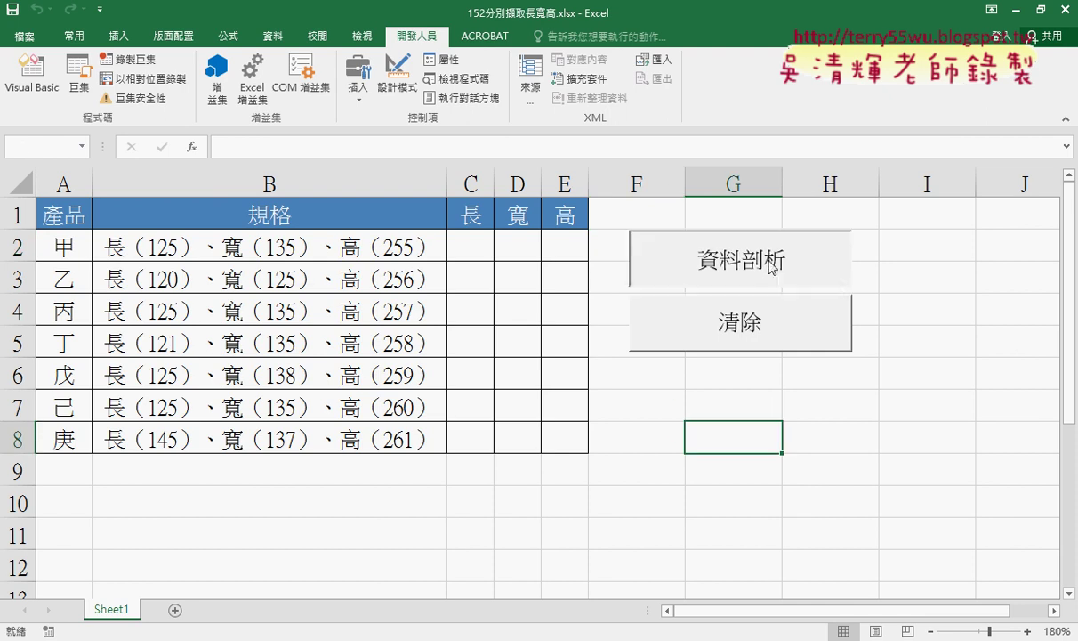
pyautogui.click(552, 370)
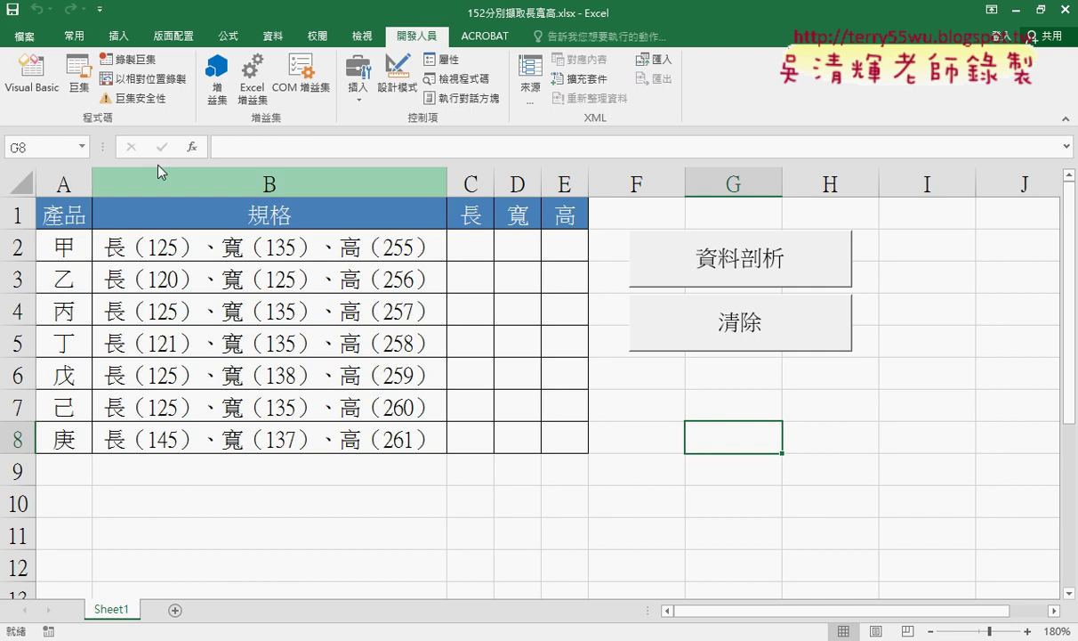
pyautogui.click(126, 60)
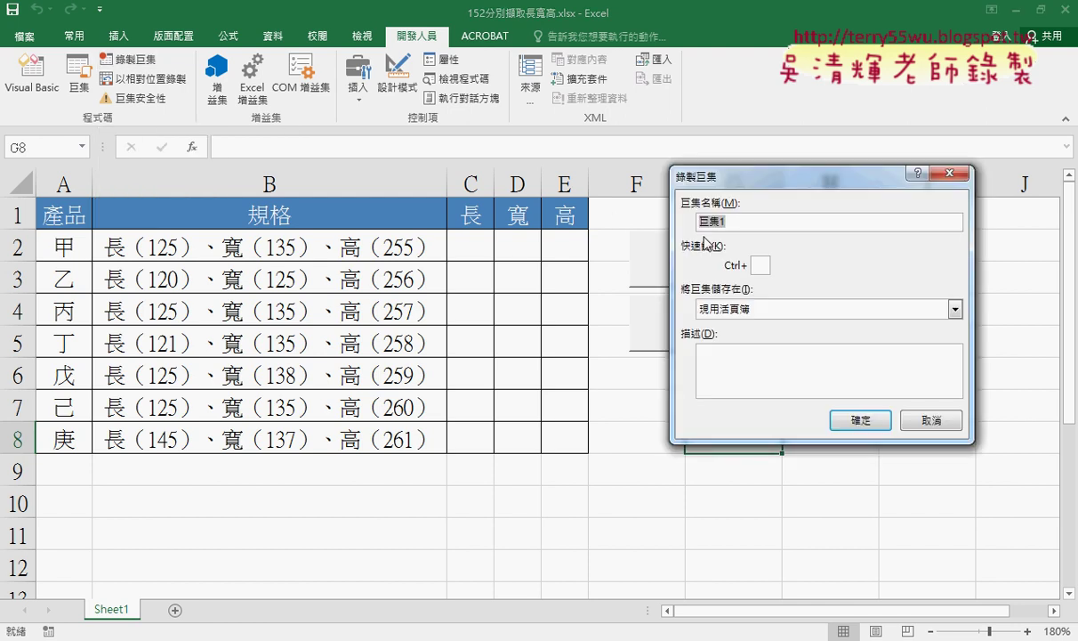
pyautogui.rightClick(716, 223)
pyautogui.click(748, 272)
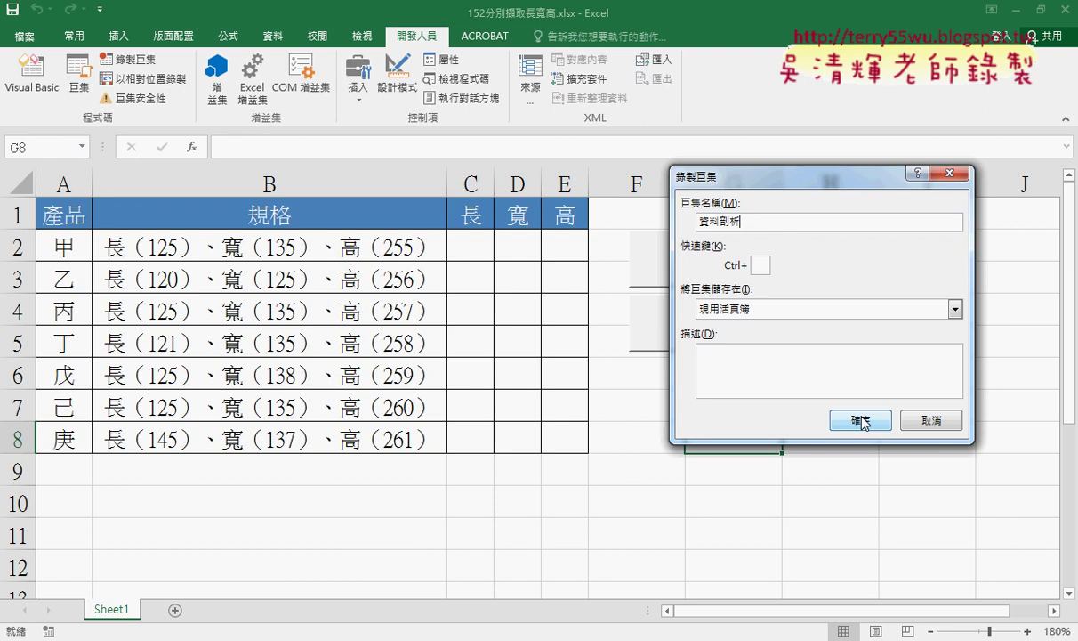
pyautogui.click(862, 424)
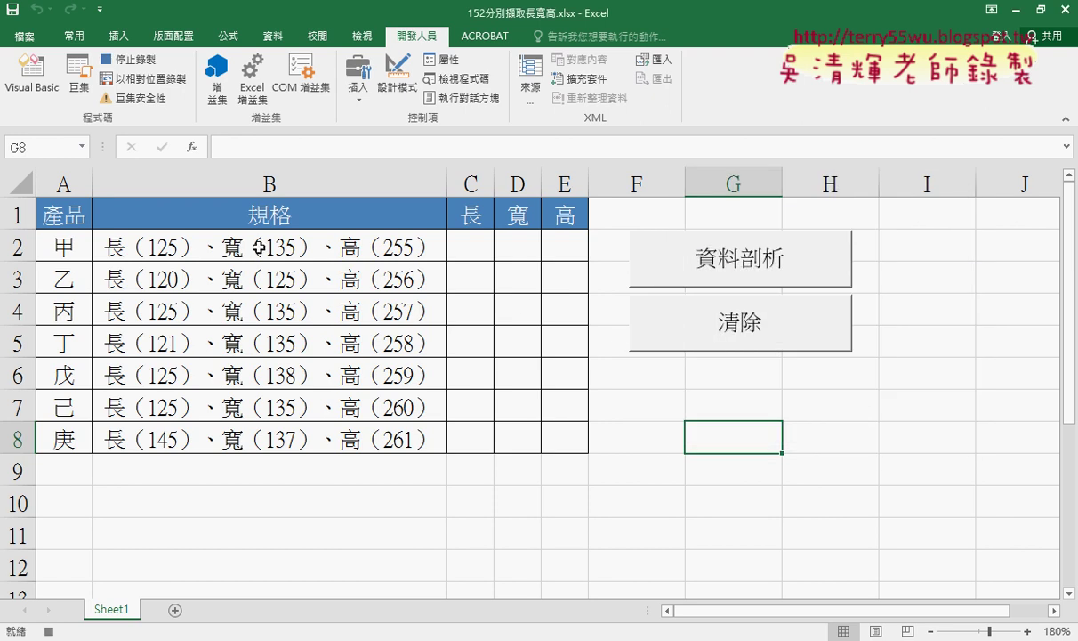
# Step: Select B2:B8 and start Text to Columns with the Fixed width option
pyautogui.moveTo(257, 247); pyautogui.dragTo(257, 436)
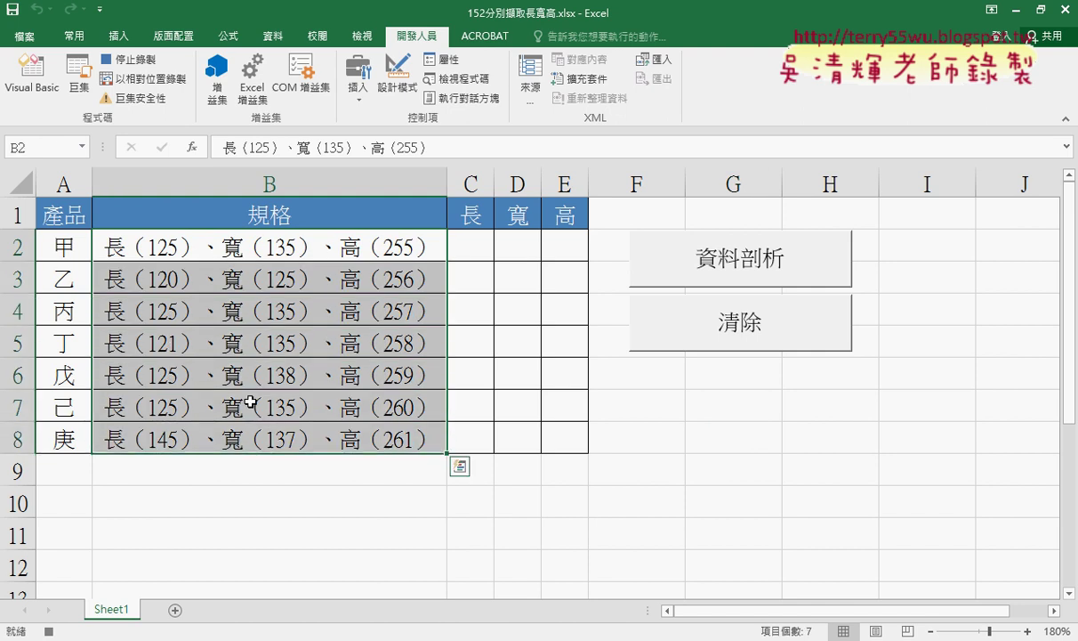
pyautogui.click(273, 40)
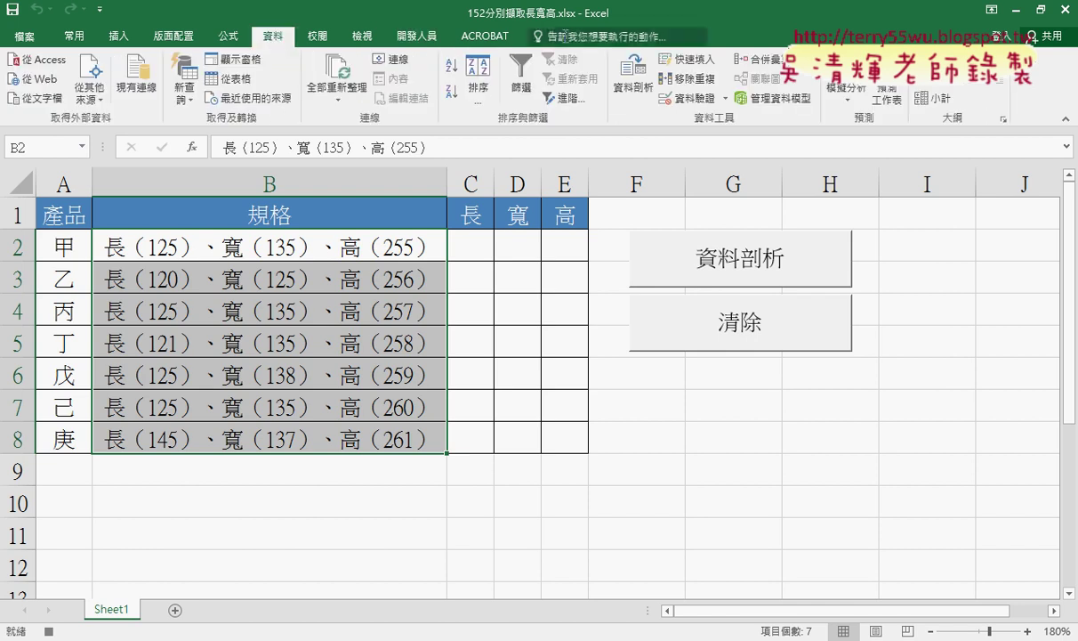
pyautogui.click(649, 82)
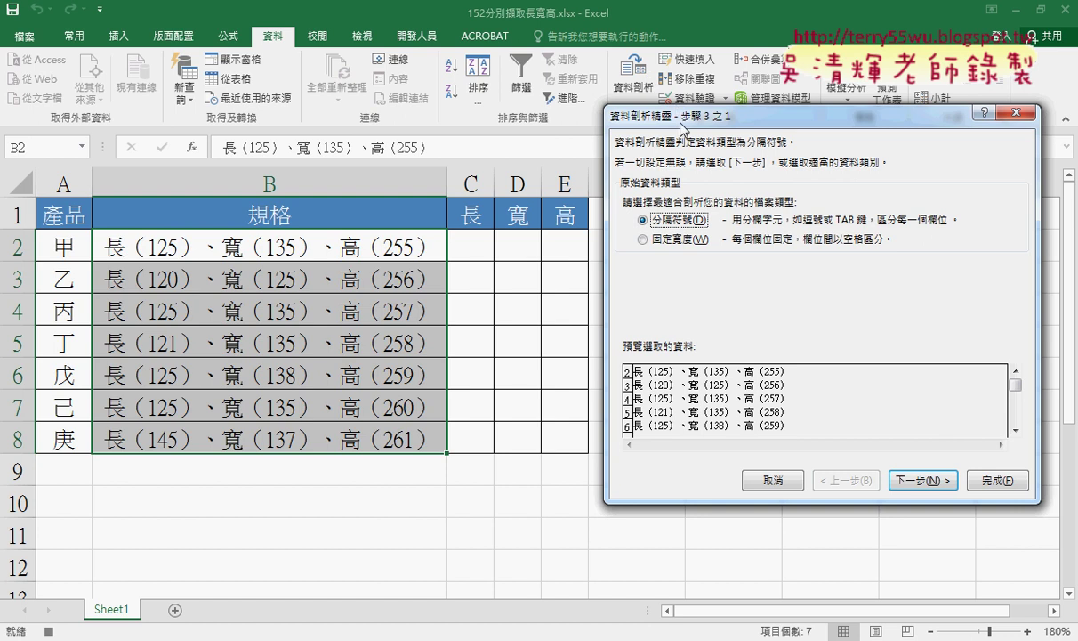
pyautogui.moveTo(678, 122); pyautogui.dragTo(571, 119)
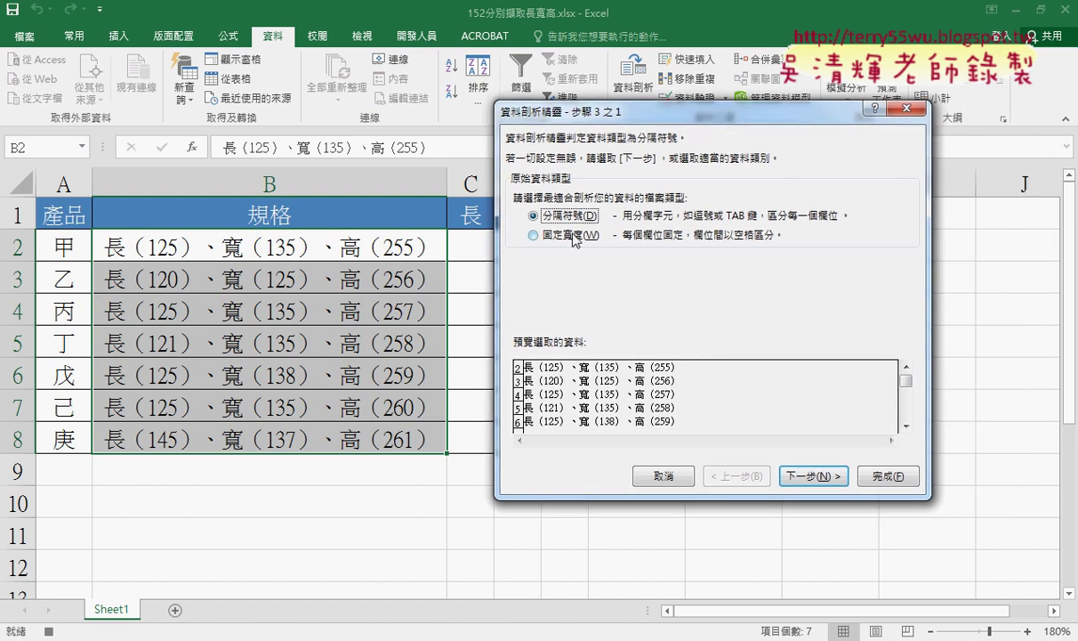
pyautogui.click(574, 237)
pyautogui.click(824, 478)
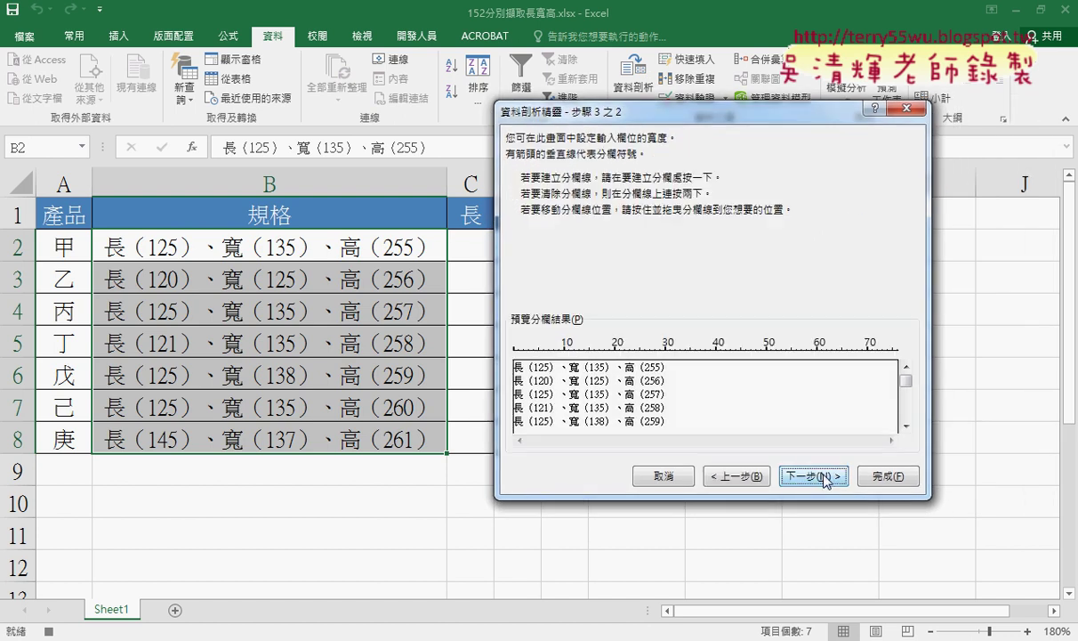
# Step: Place column breaks around the 長, 寬 and 高 numbers and advance to column formats
pyautogui.click(533, 349)
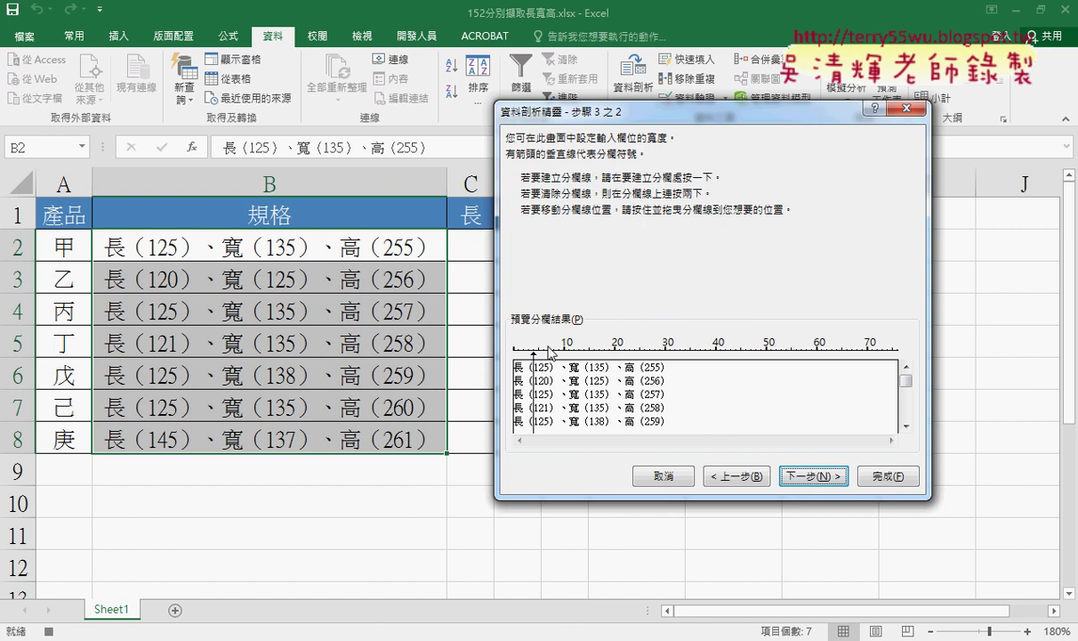
pyautogui.click(549, 349)
pyautogui.click(589, 349)
pyautogui.click(604, 349)
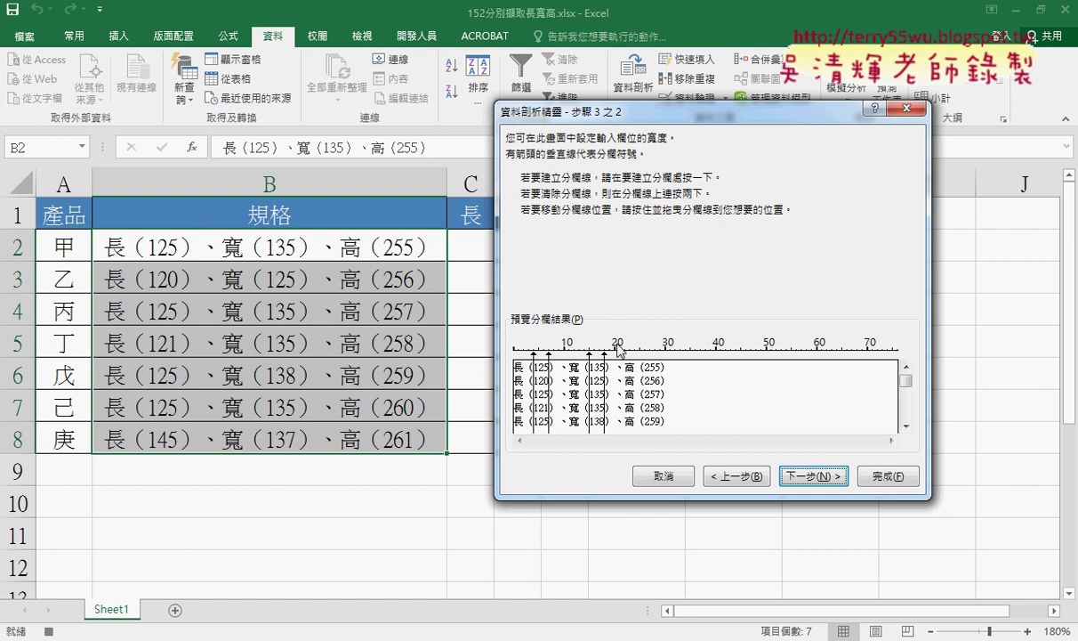
pyautogui.click(640, 349)
pyautogui.click(659, 349)
pyautogui.moveTo(640, 350); pyautogui.dragTo(645, 351)
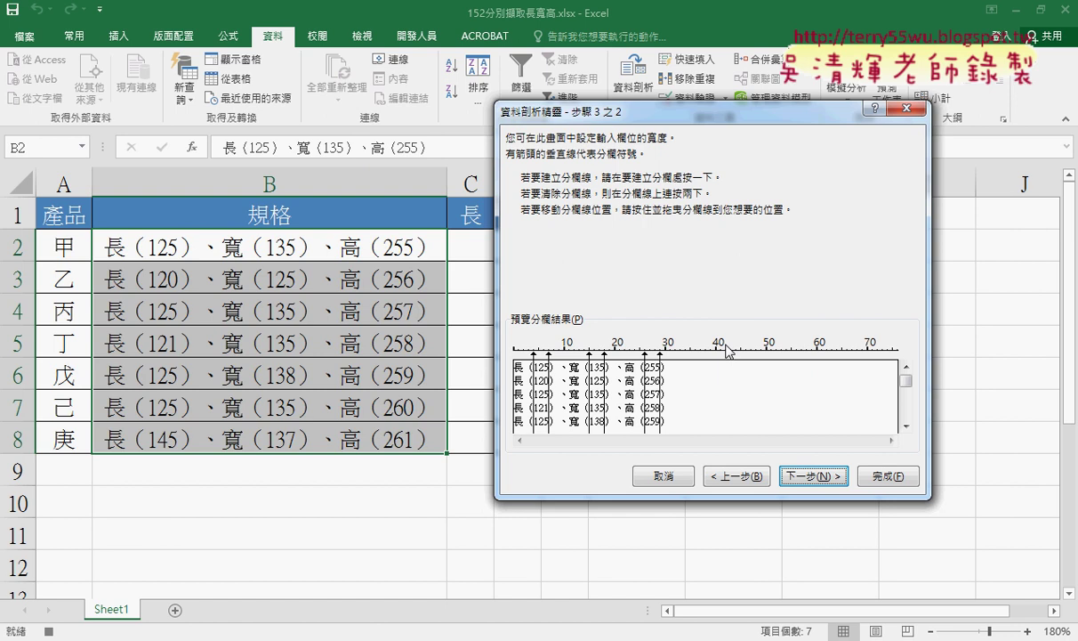
pyautogui.click(807, 476)
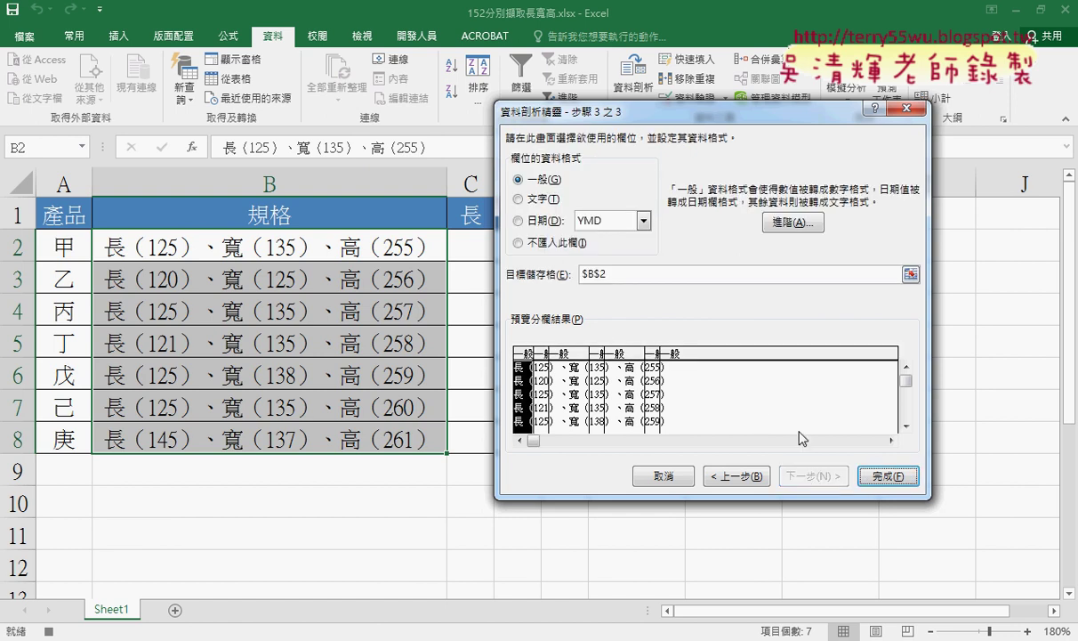
# Step: Set the 長, 寬, 高 label columns and trailing bracket column to 'Do not import column'
pyautogui.click(529, 243)
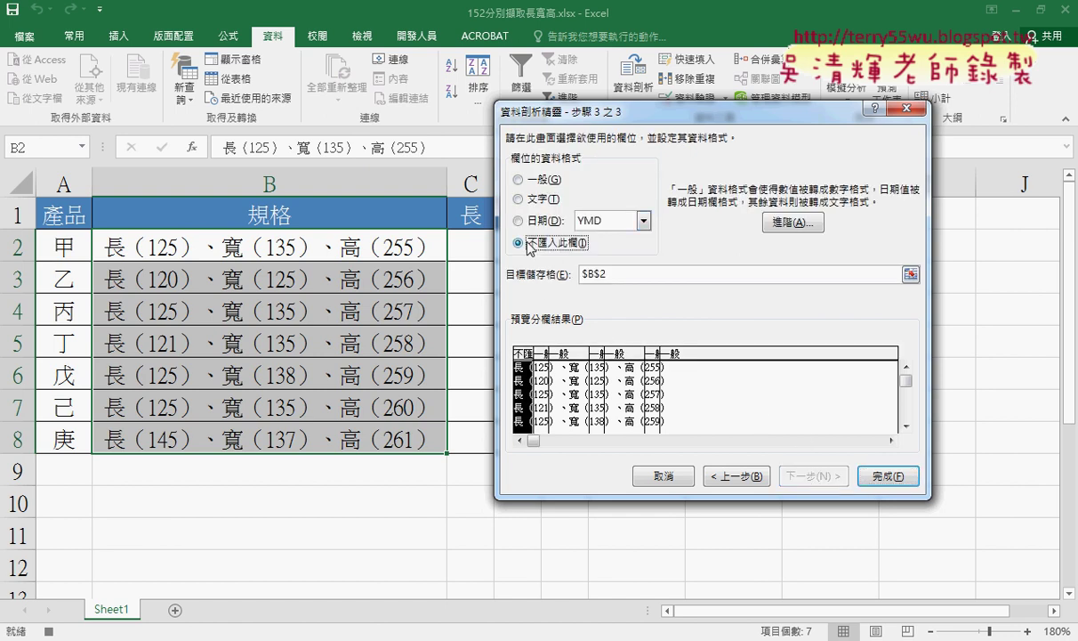
pyautogui.click(545, 380)
pyautogui.click(522, 242)
pyautogui.click(592, 366)
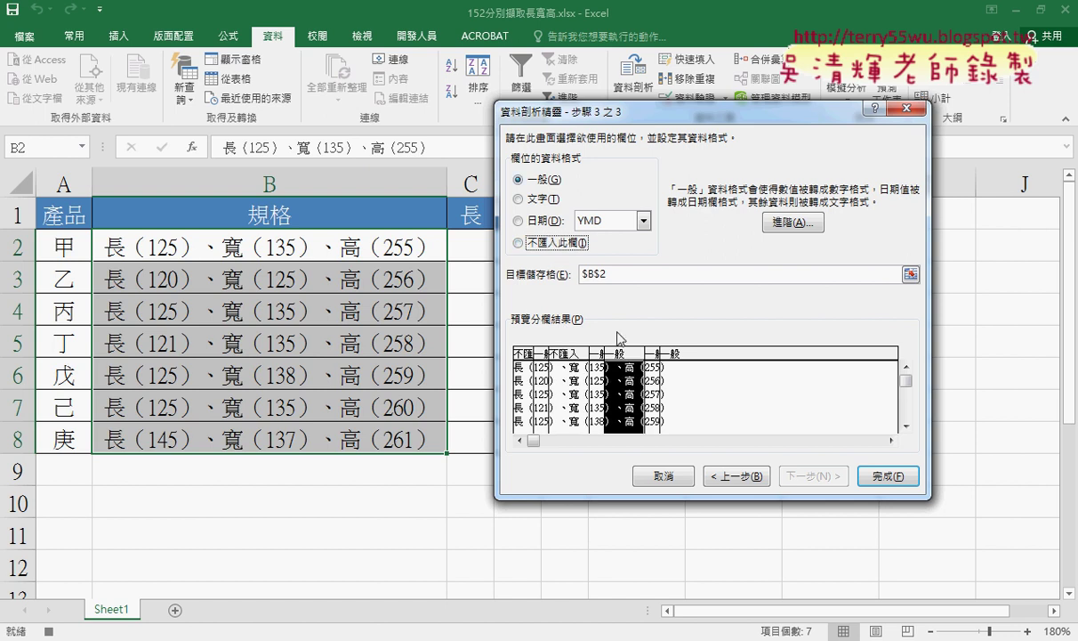
pyautogui.click(520, 242)
pyautogui.click(676, 374)
pyautogui.click(521, 242)
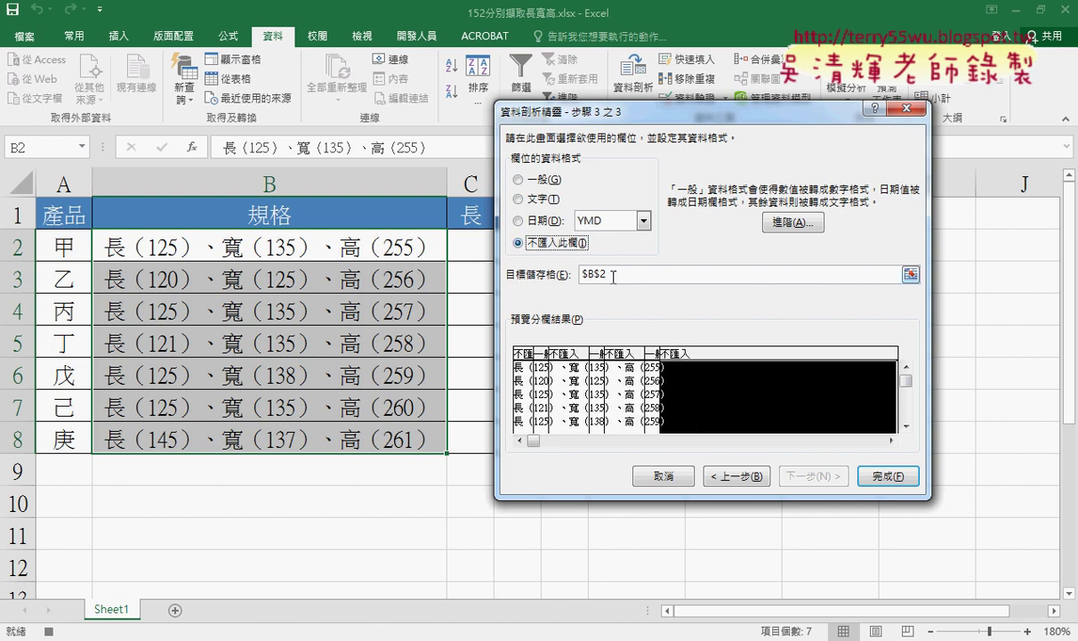
# Step: Set the destination to $C$2 and finish the wizard
pyautogui.doubleClick(593, 274)
pyautogui.moveTo(614, 110); pyautogui.dragTo(695, 111)
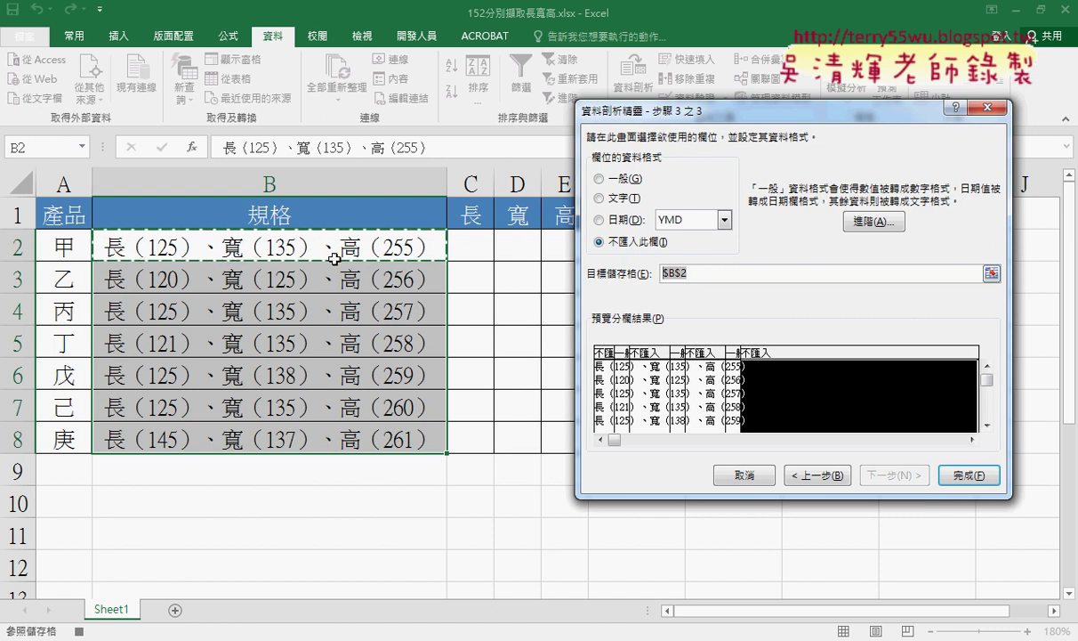
pyautogui.click(475, 247)
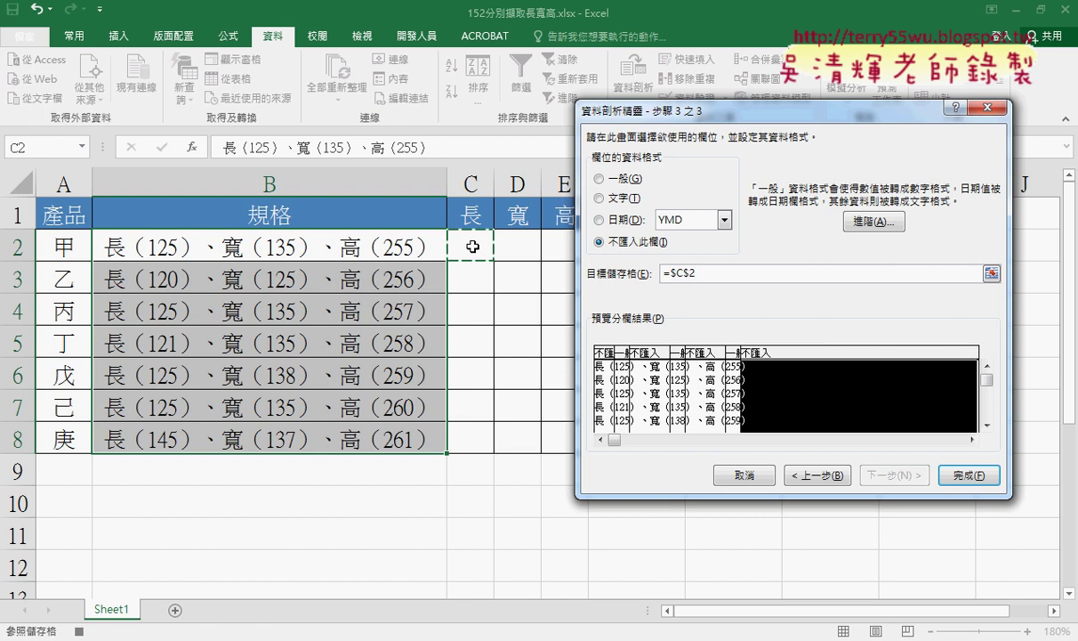
pyautogui.click(969, 476)
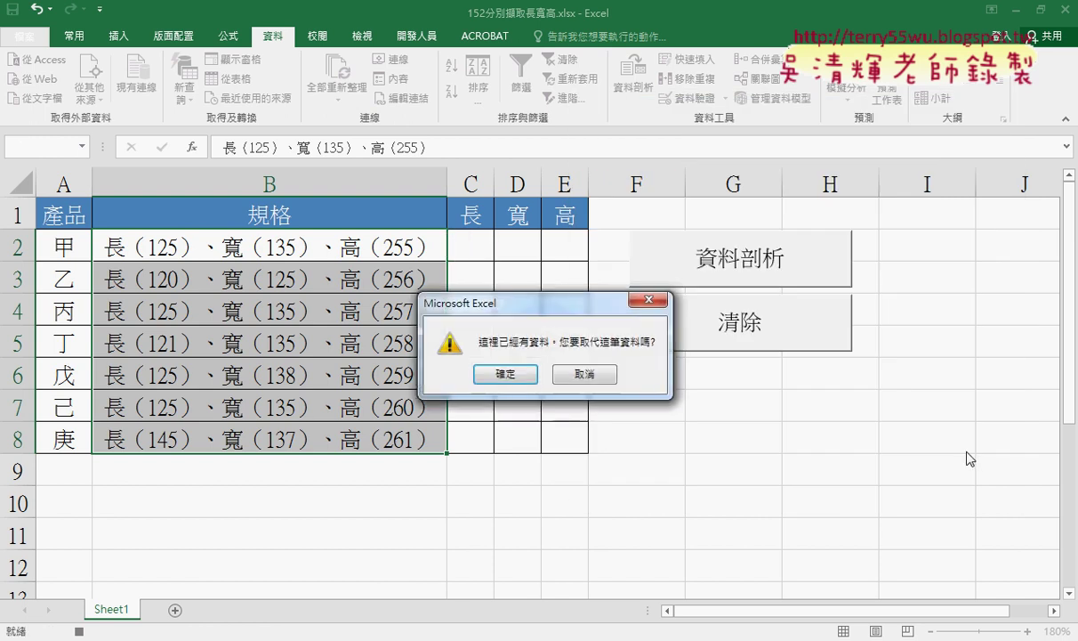
# Step: Accept replacing data so C2:E8 fill with the numbers, and stop the macro recording
pyautogui.click(501, 378)
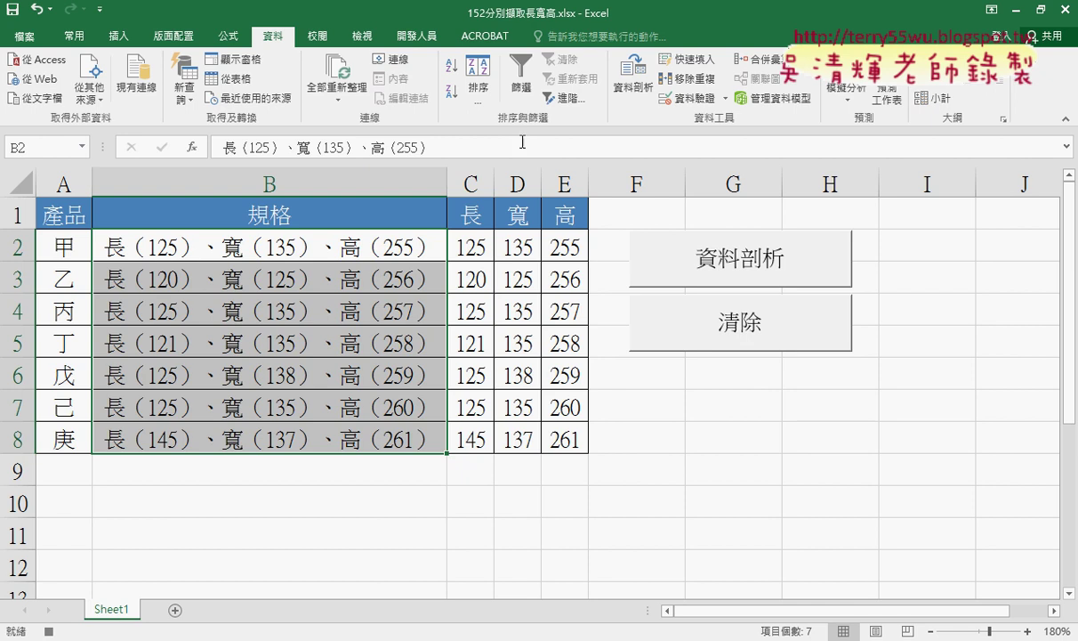
pyautogui.click(418, 36)
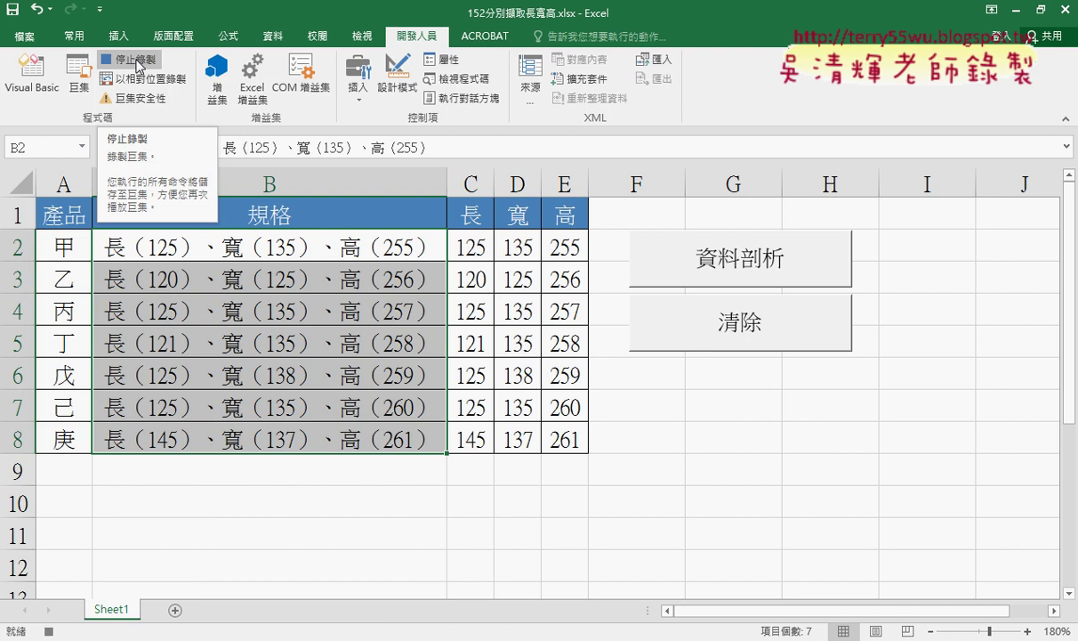
pyautogui.click(139, 64)
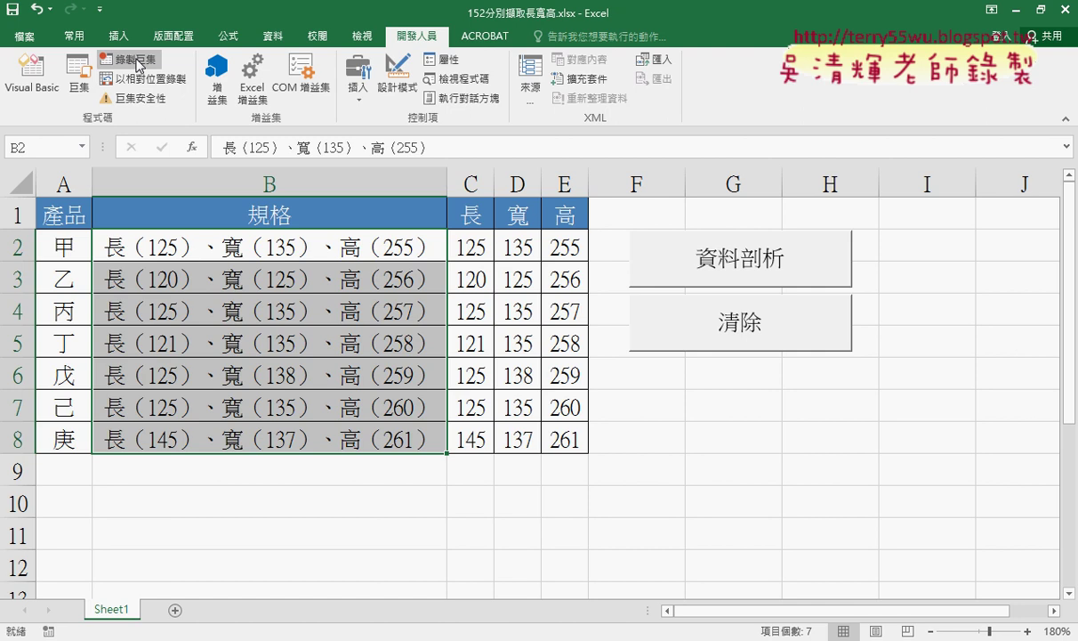
pyautogui.click(770, 443)
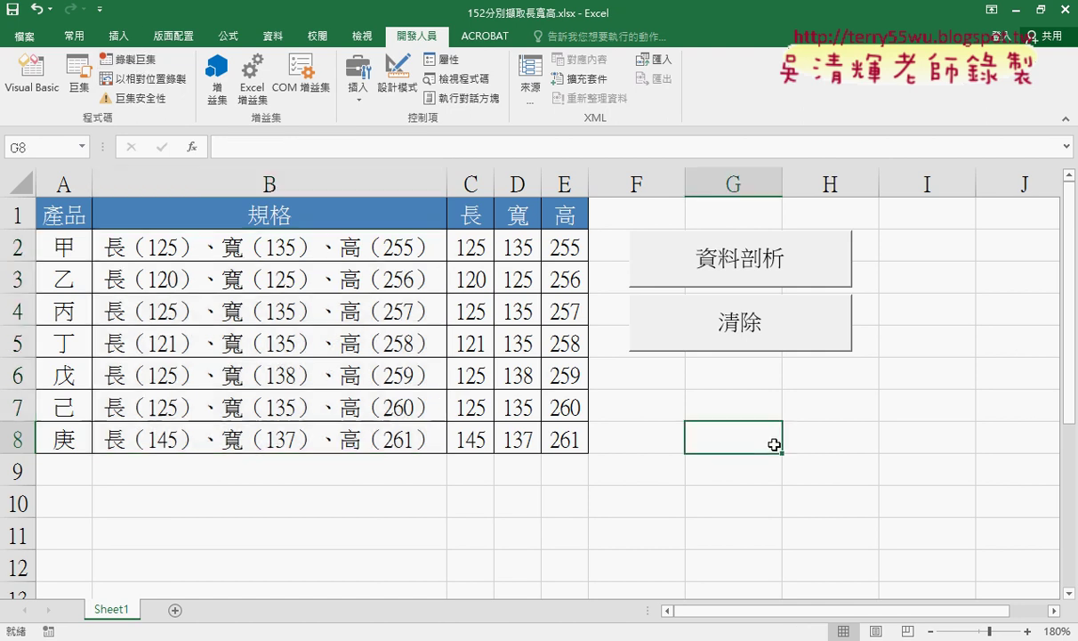
# Step: Copy the 清除 label text from the button, leaving its macro assignment unchanged
pyautogui.rightClick(760, 345)
pyautogui.click(745, 452)
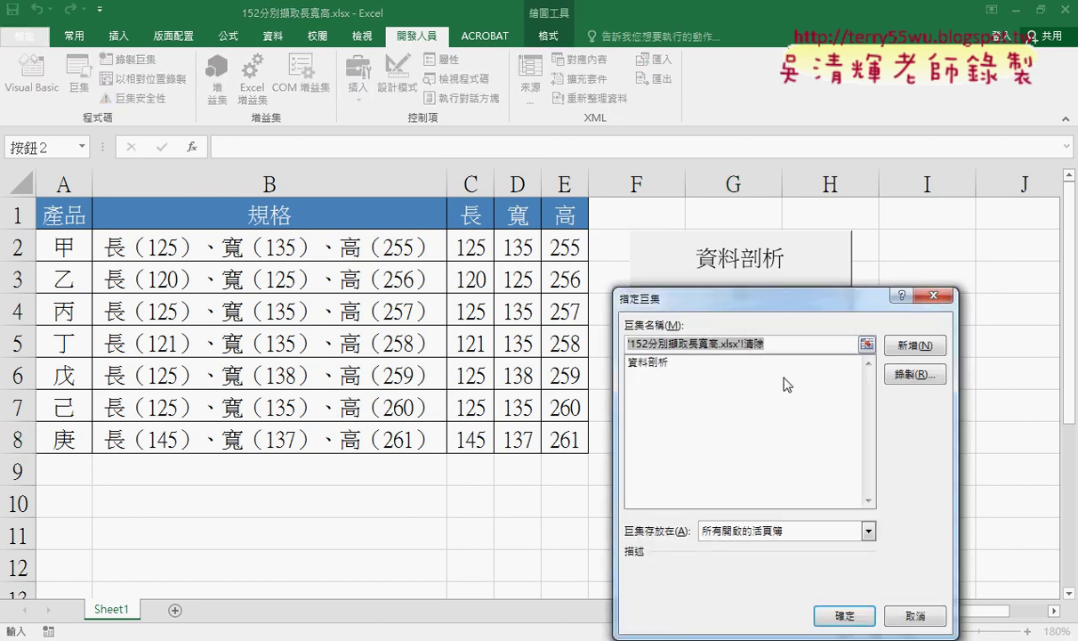
pyautogui.press('Escape')
pyautogui.click(720, 322)
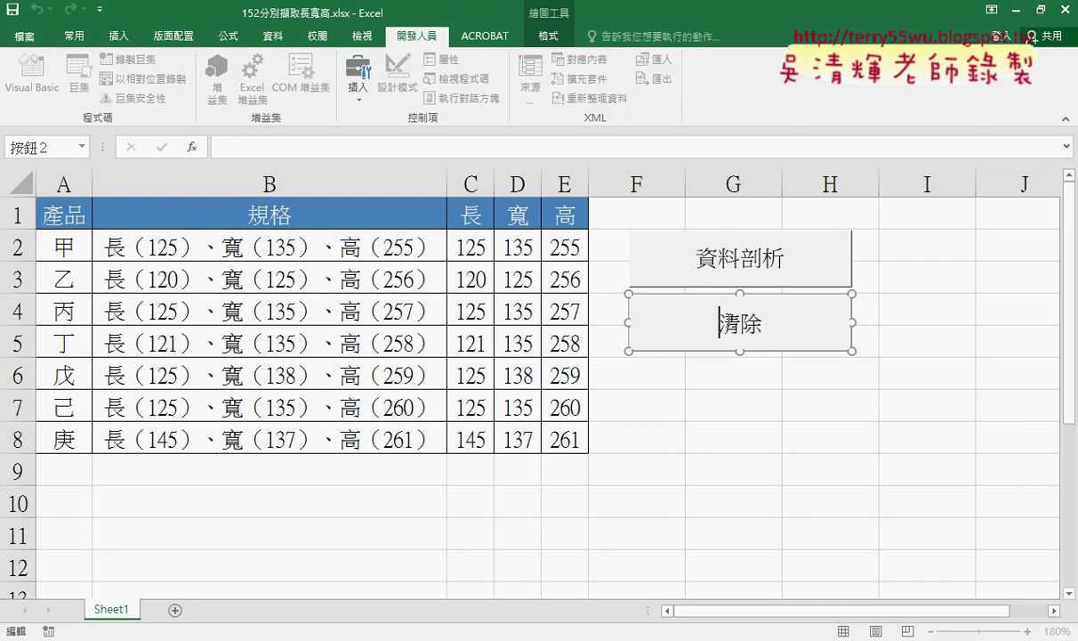
pyautogui.moveTo(634, 323); pyautogui.dragTo(763, 323)
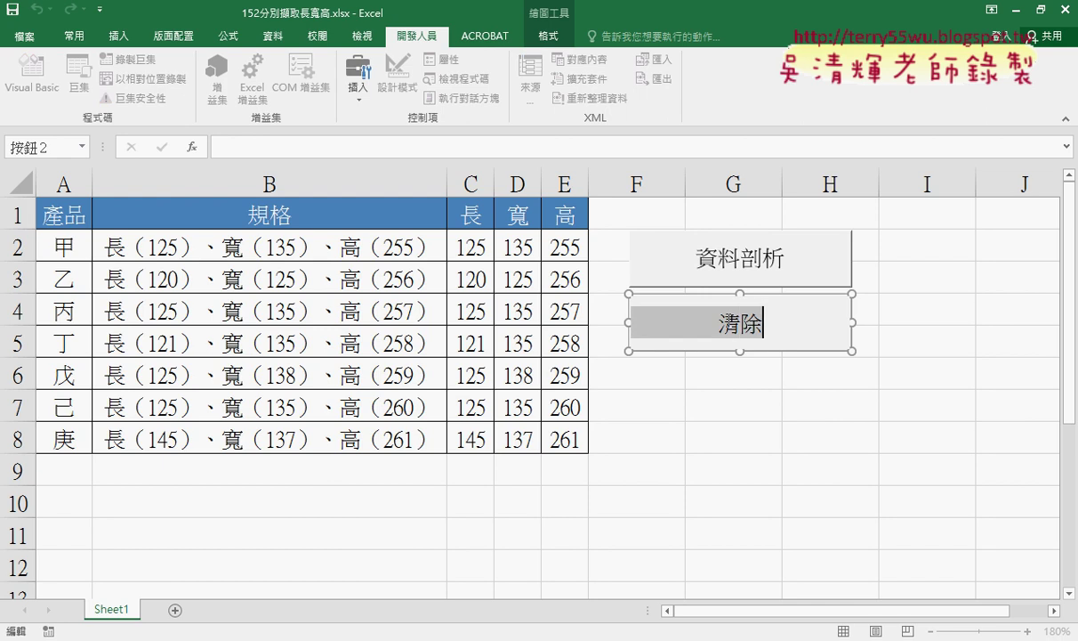
pyautogui.click(668, 436)
pyautogui.click(801, 467)
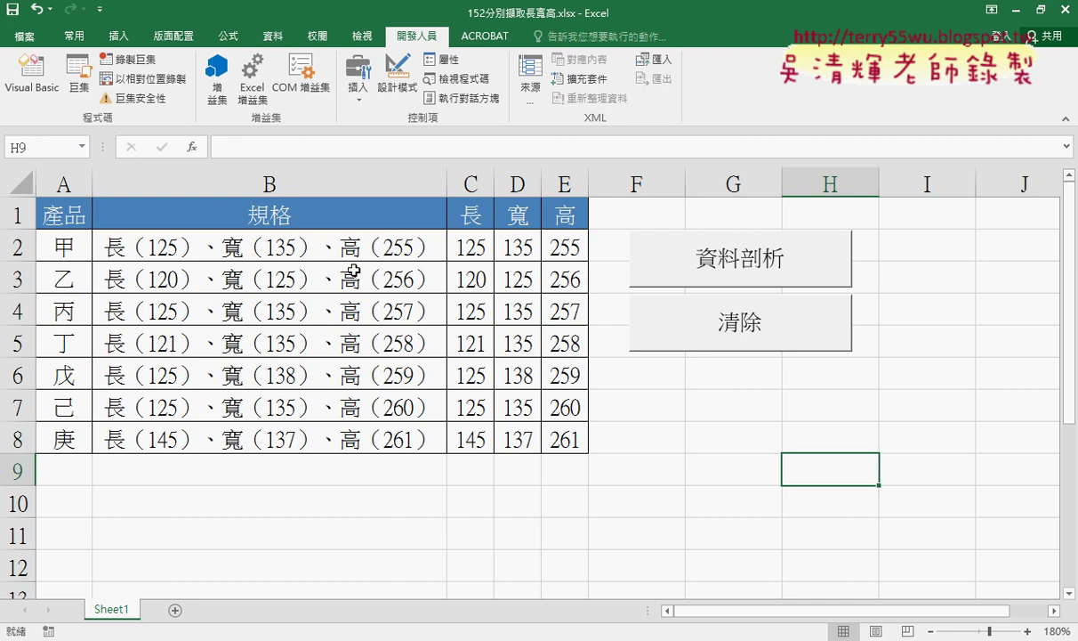
# Step: Record a macro named 清除 that deletes the values in C2:E8
pyautogui.click(129, 60)
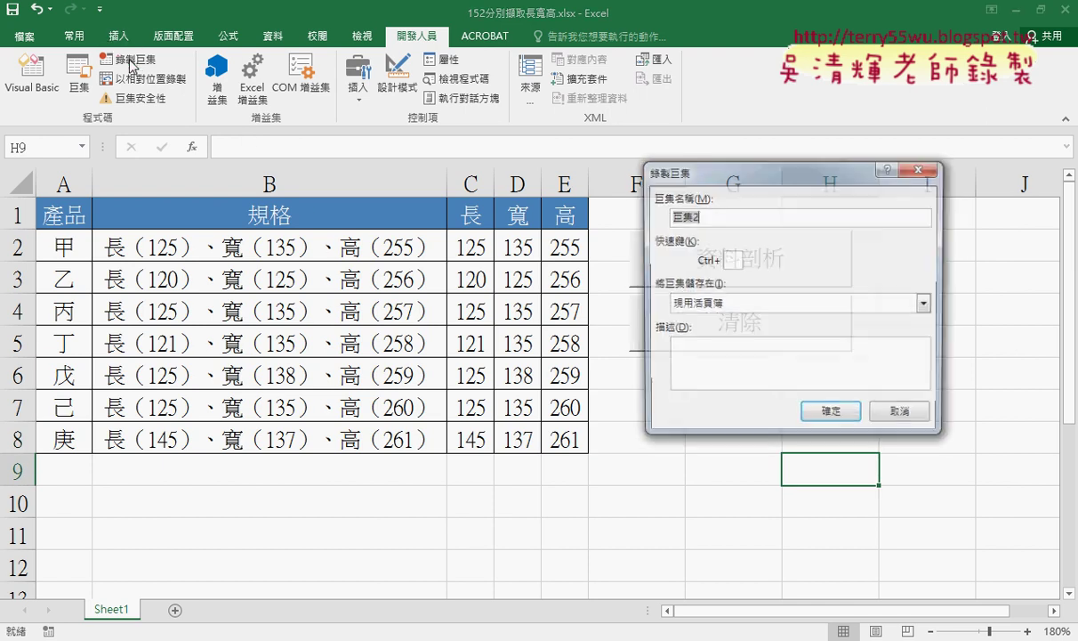
pyautogui.rightClick(687, 214)
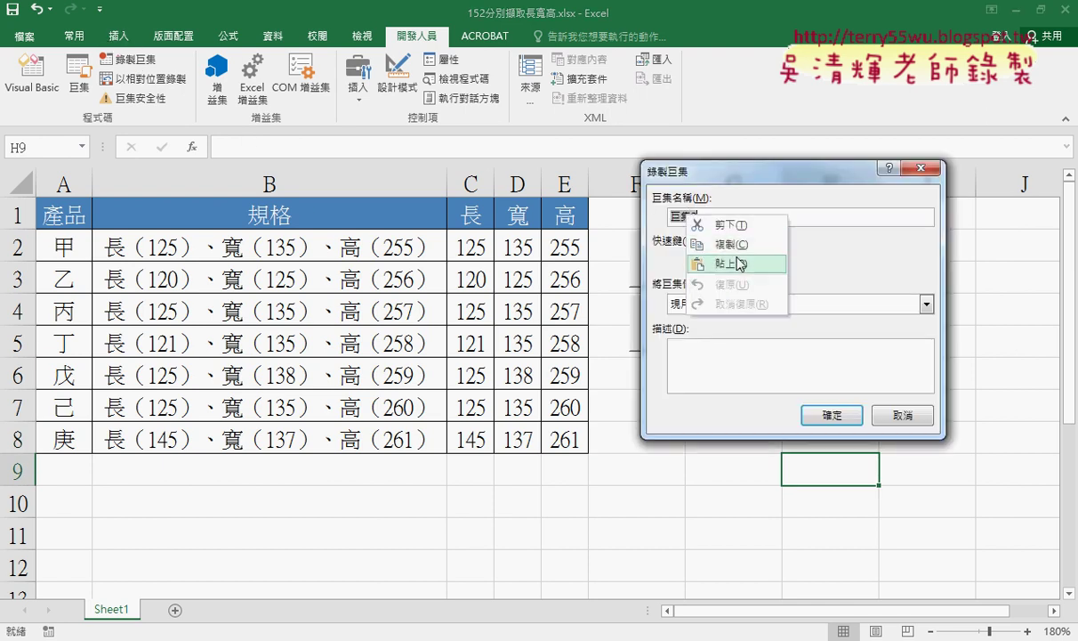
pyautogui.click(729, 260)
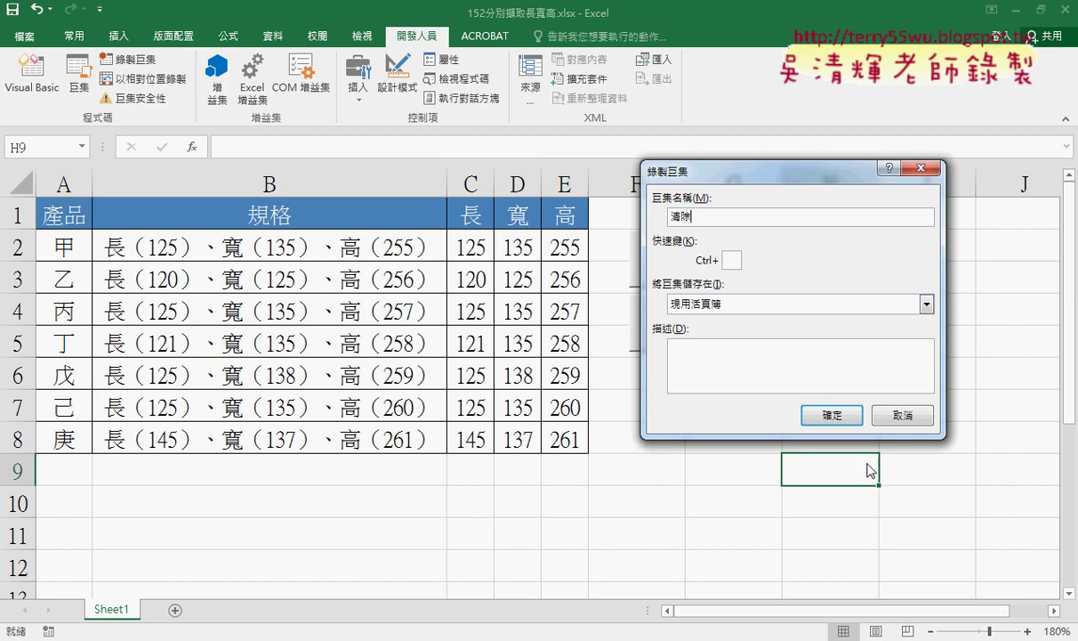
pyautogui.click(833, 416)
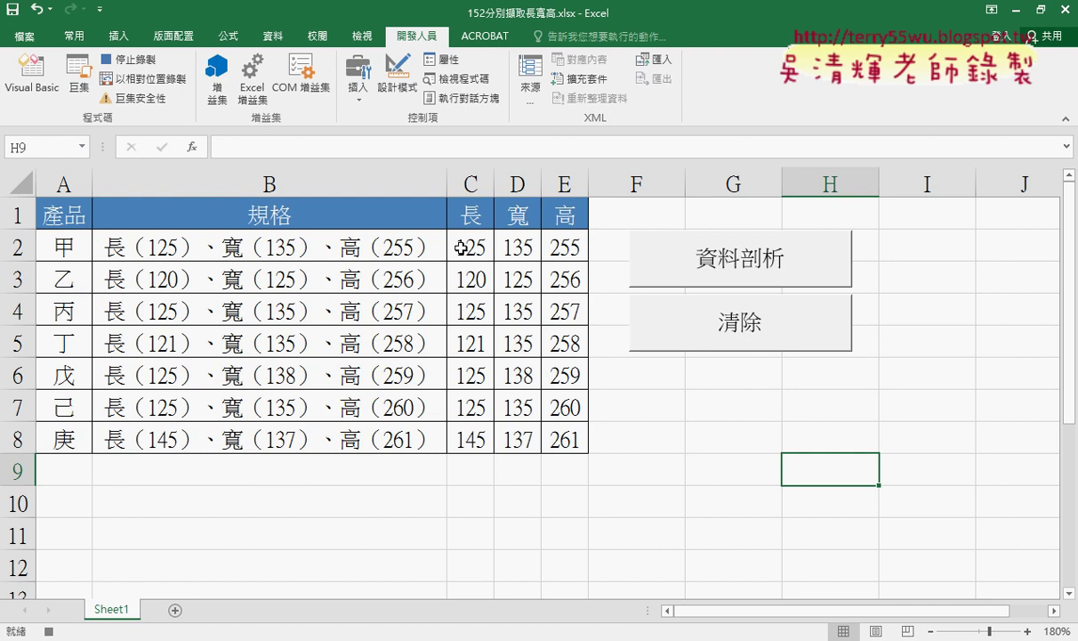
pyautogui.moveTo(455, 242)
pyautogui.mouseDown()
pyautogui.moveTo(523, 313)
pyautogui.moveTo(564, 436)
pyautogui.mouseUp()
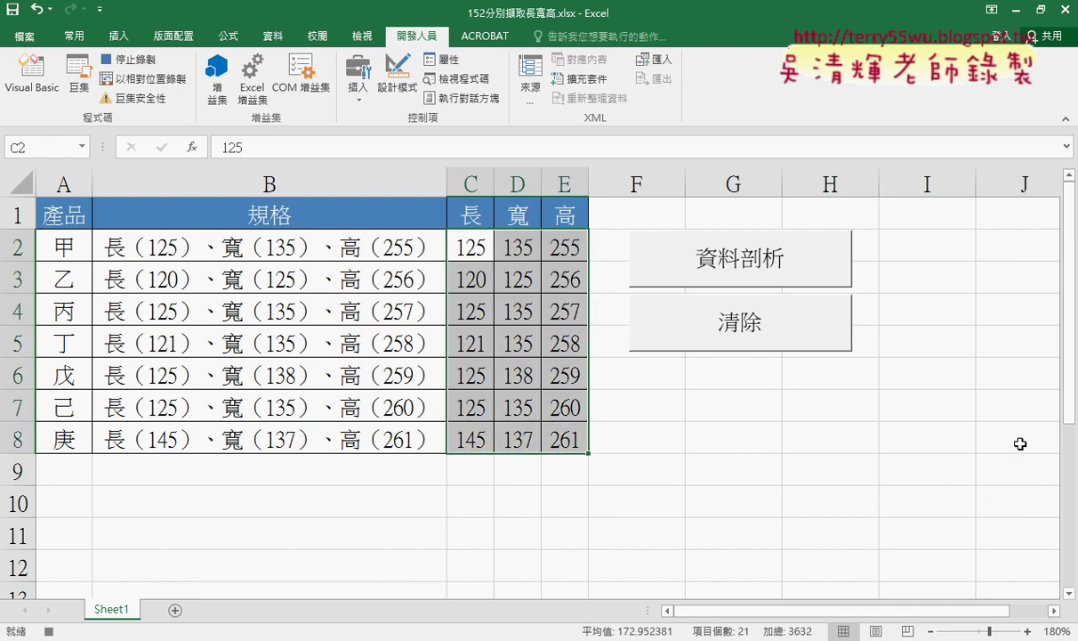
pyautogui.press('Delete')
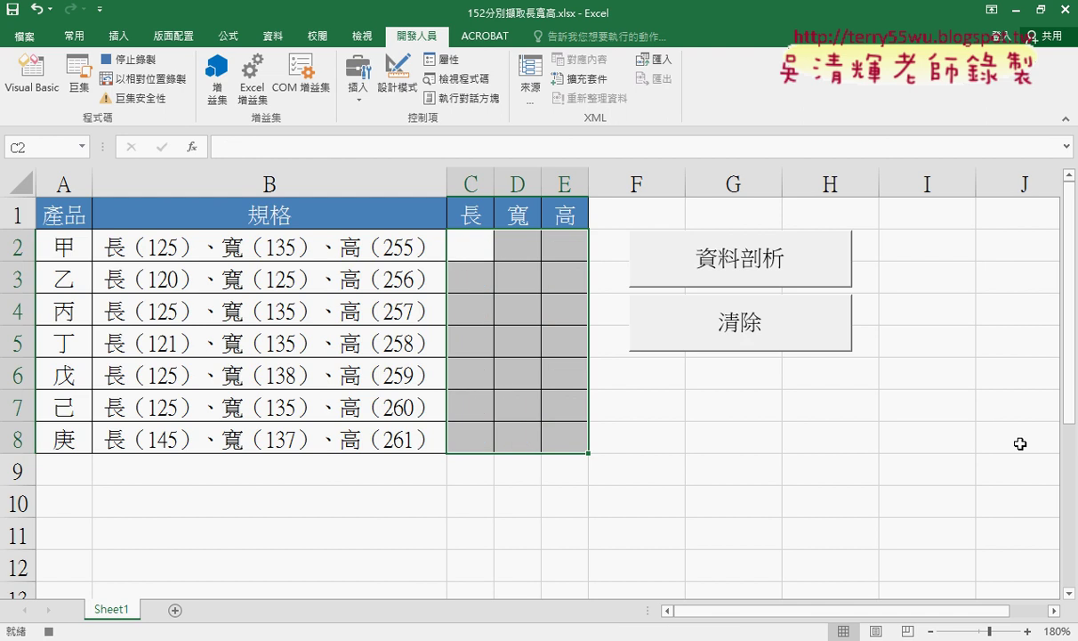
pyautogui.click(115, 64)
# Step: Assign the 資料剖析 macro to the 資料剖析 button
pyautogui.click(696, 428)
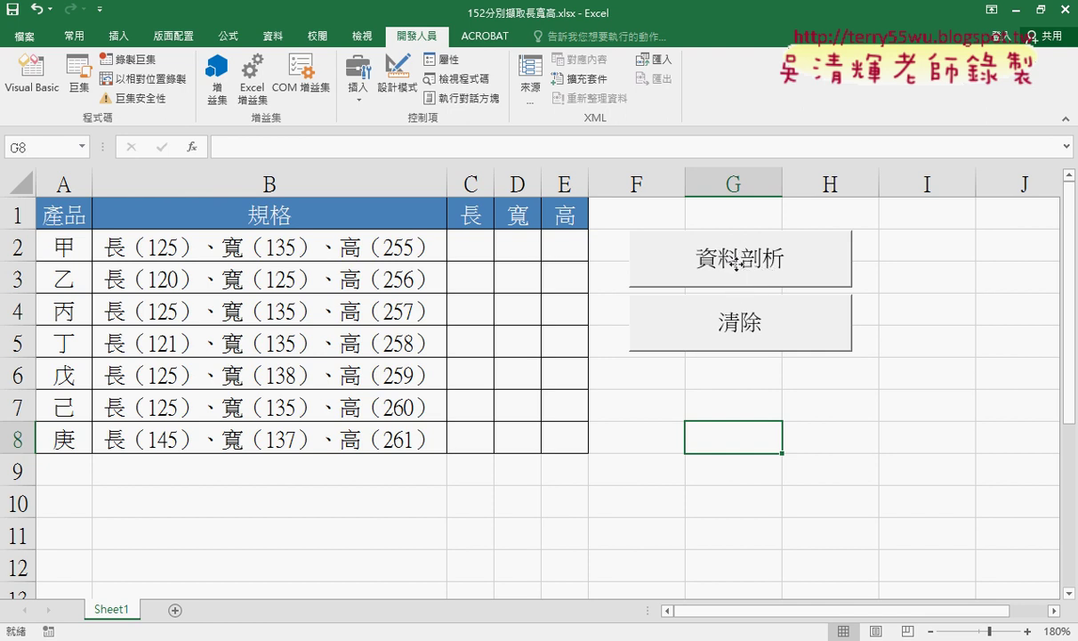
pyautogui.rightClick(739, 265)
pyautogui.click(797, 402)
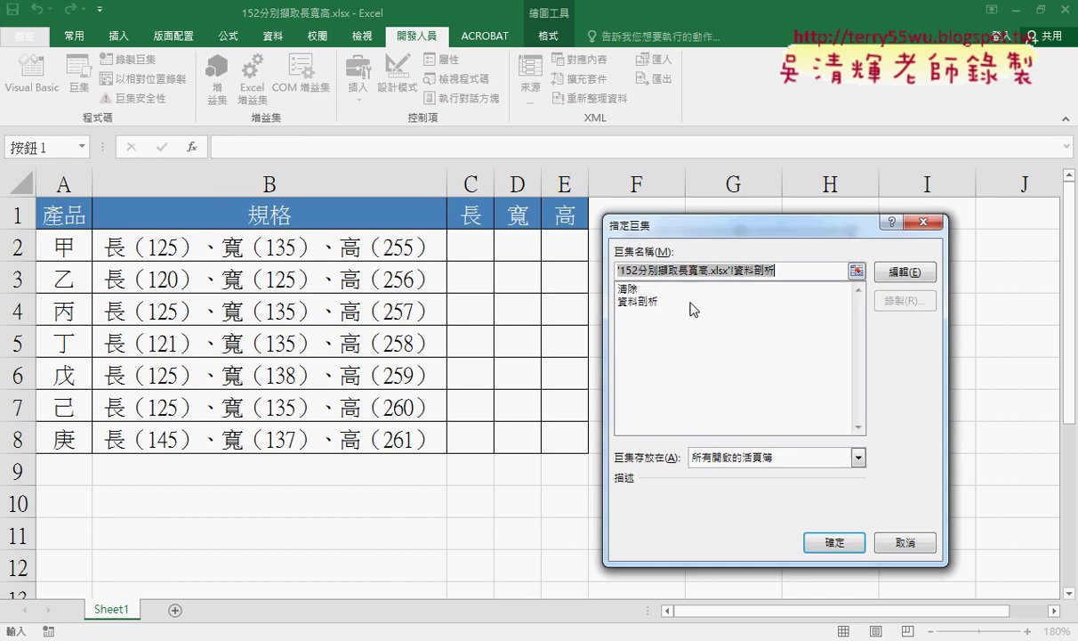
pyautogui.click(634, 301)
pyautogui.click(835, 542)
# Step: Assign the 清除 macro to the 清除 button
pyautogui.rightClick(747, 342)
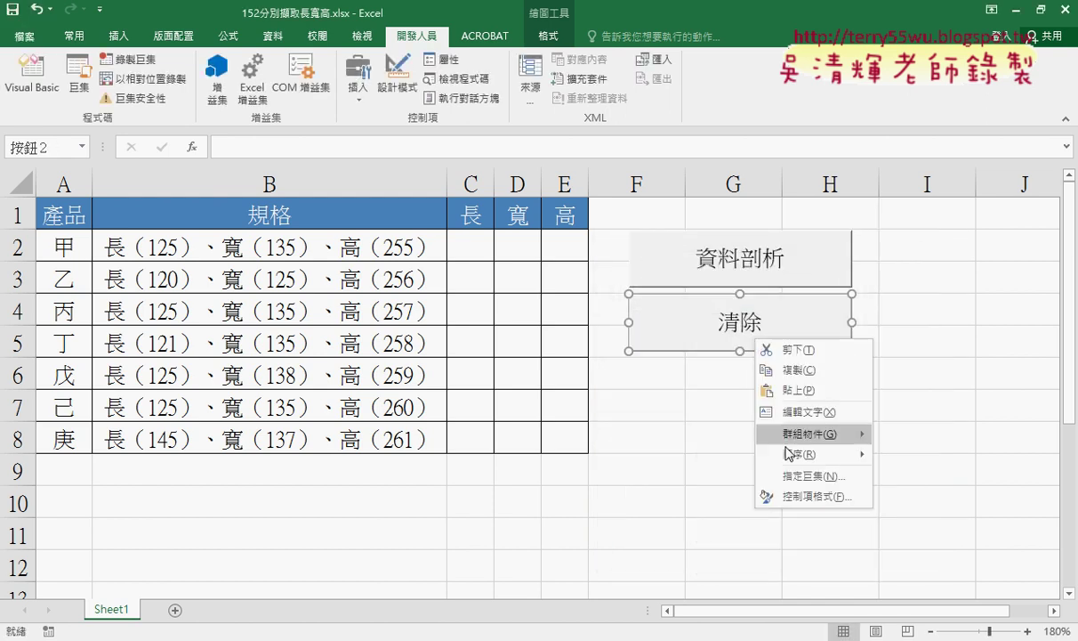
pyautogui.click(791, 474)
pyautogui.click(637, 350)
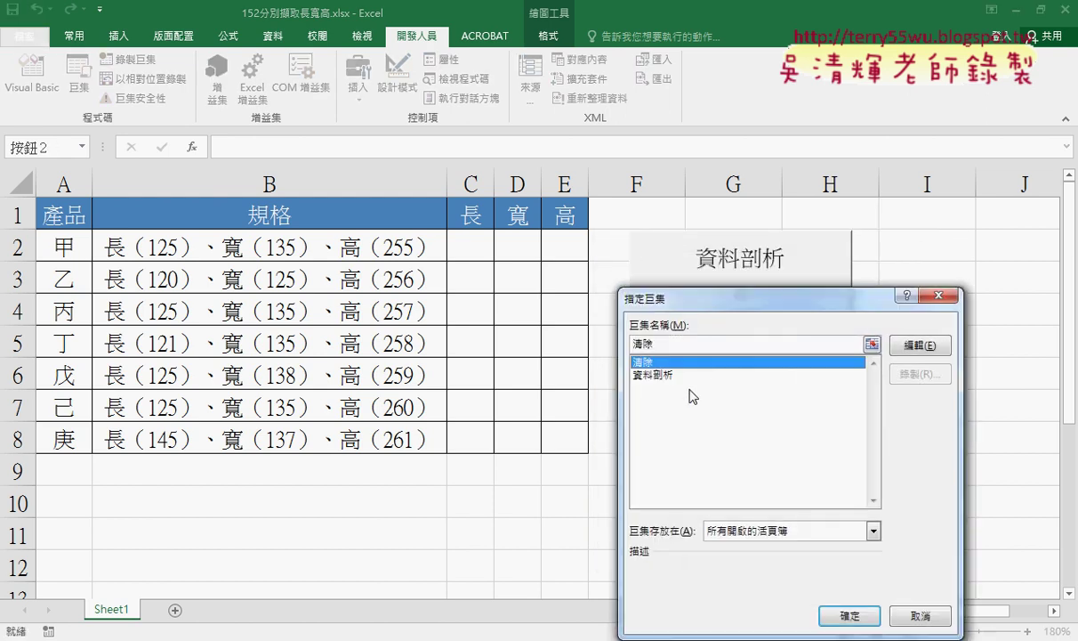
pyautogui.click(845, 612)
pyautogui.click(765, 271)
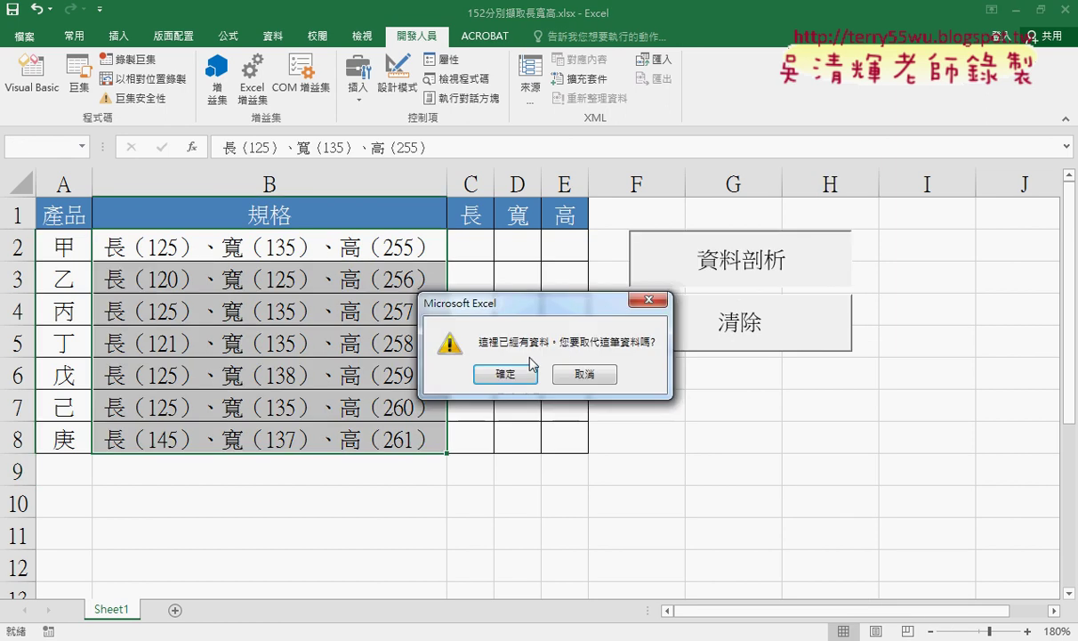
# Step: Test the buttons: split, clear, and split the specs again
pyautogui.click(512, 371)
pyautogui.click(734, 347)
pyautogui.click(734, 277)
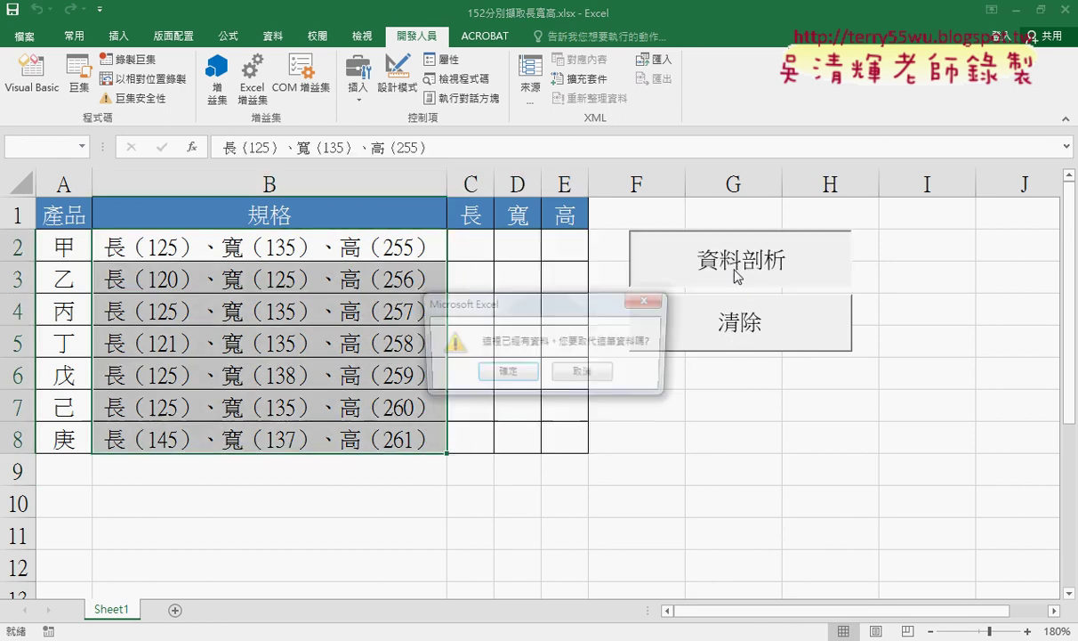
pyautogui.click(517, 377)
pyautogui.click(716, 341)
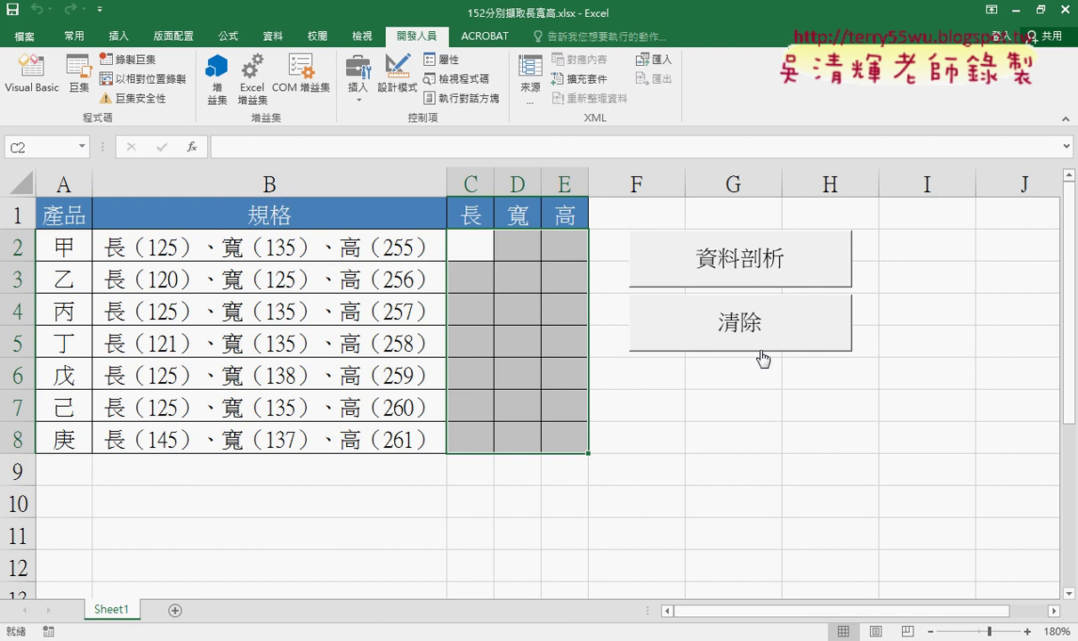
pyautogui.click(755, 271)
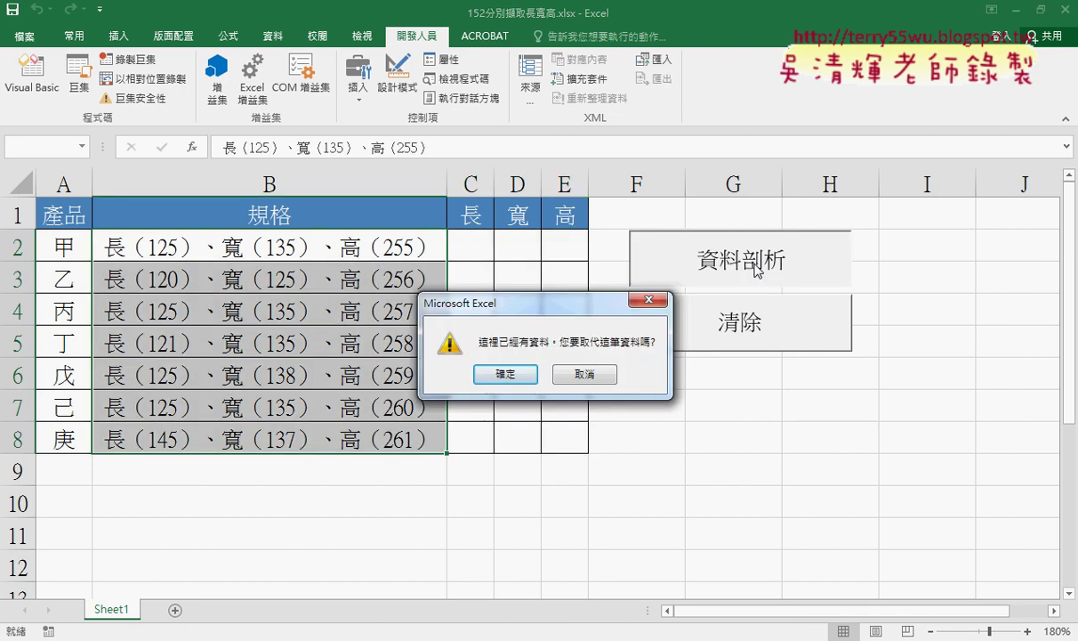
# Step: Mark the replace-data warning, accept it to fill C–E, then select A7:E8
pyautogui.moveTo(587, 420); pyautogui.dragTo(716, 315)
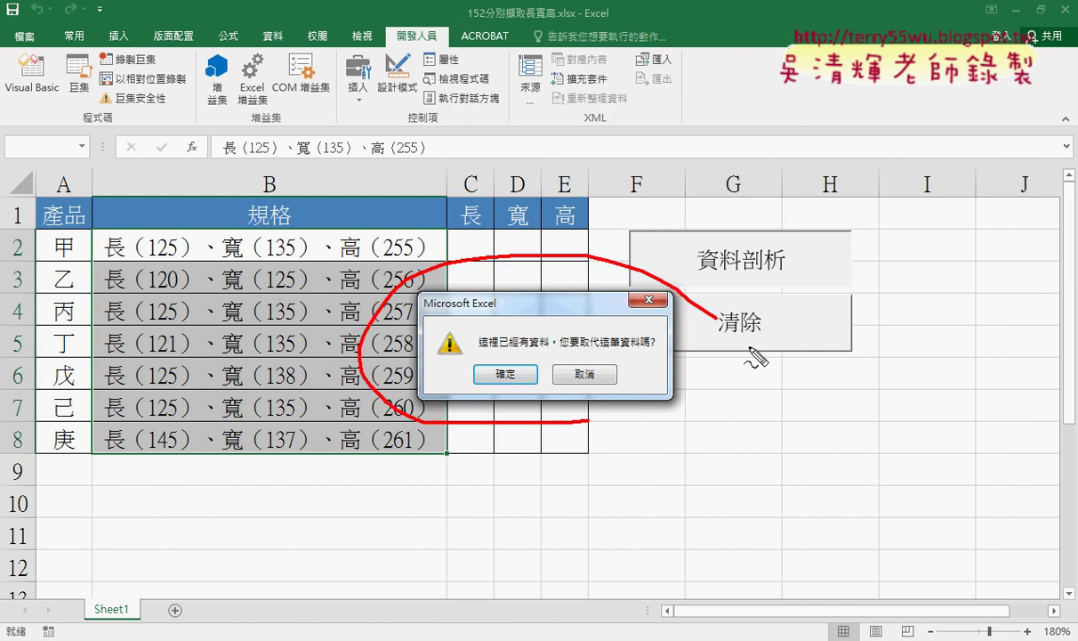
pyautogui.moveTo(755, 357); pyautogui.dragTo(641, 438)
pyautogui.moveTo(587, 249); pyautogui.dragTo(436, 409)
pyautogui.moveTo(485, 276); pyautogui.dragTo(587, 387)
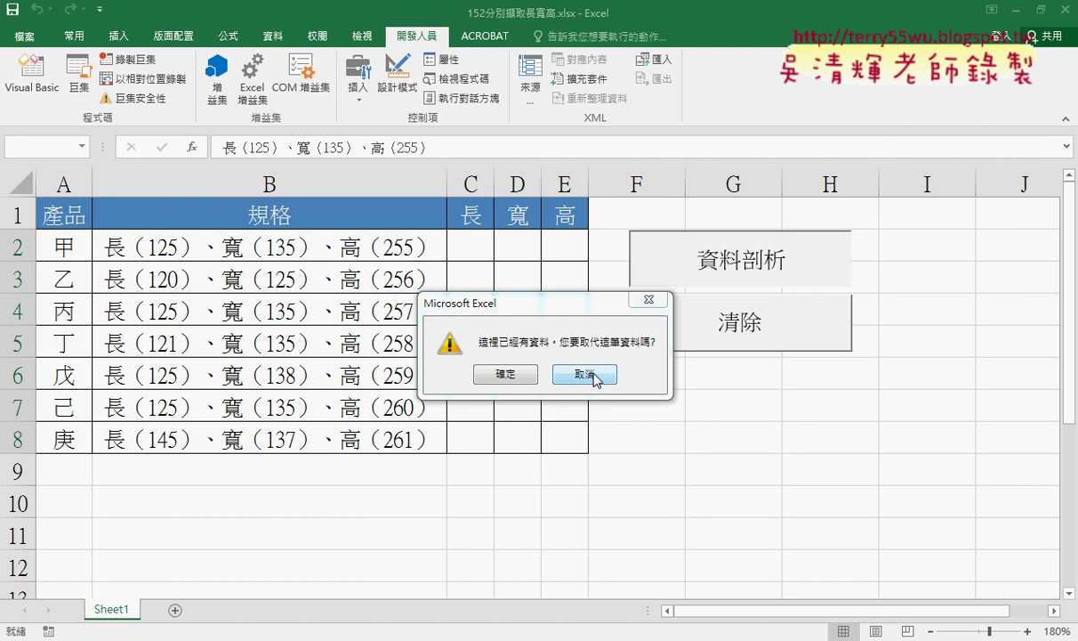
pyautogui.click(494, 372)
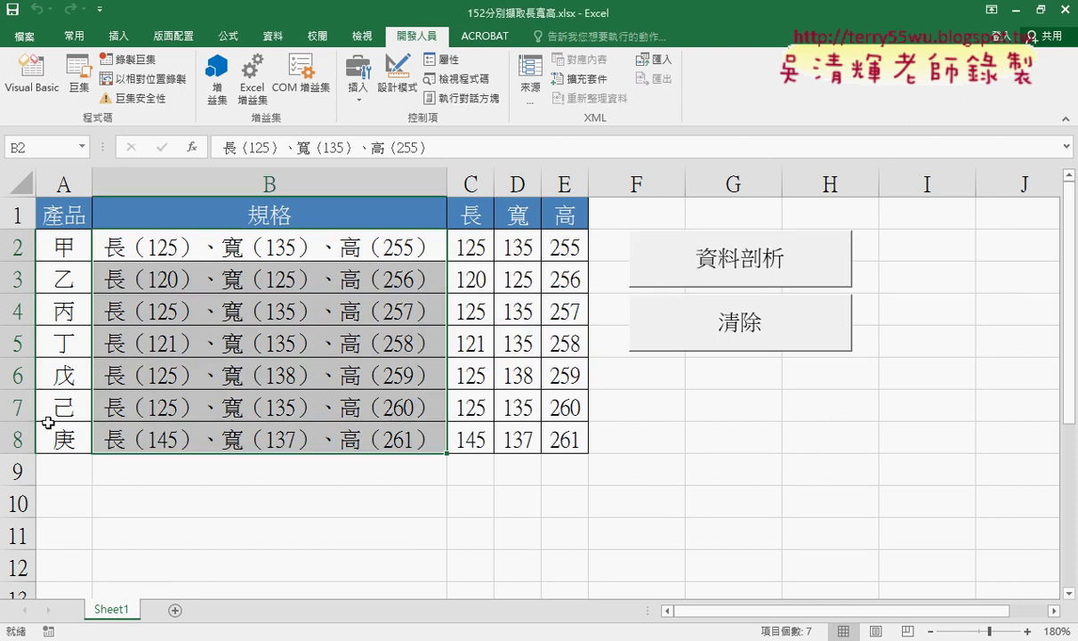
pyautogui.moveTo(48, 422)
pyautogui.mouseDown()
pyautogui.moveTo(65, 412)
pyautogui.moveTo(252, 440)
pyautogui.moveTo(557, 427)
pyautogui.mouseUp()
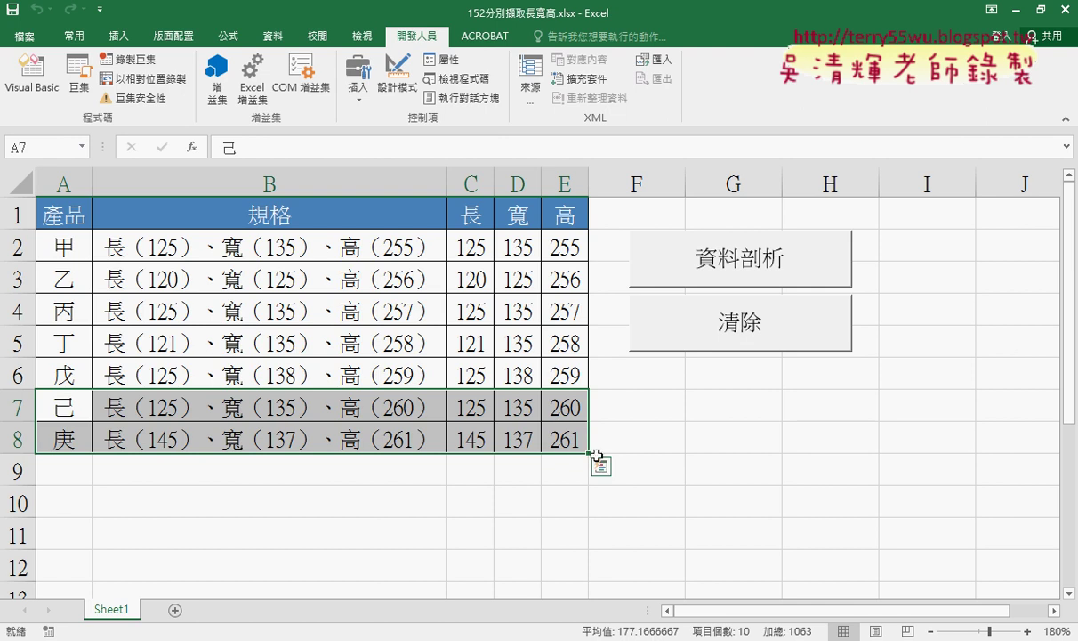
# Step: Fill A7:E8 down to add rows 9–10 (辛, 壬), then clear C2:E10
pyautogui.moveTo(591, 454); pyautogui.dragTo(587, 515)
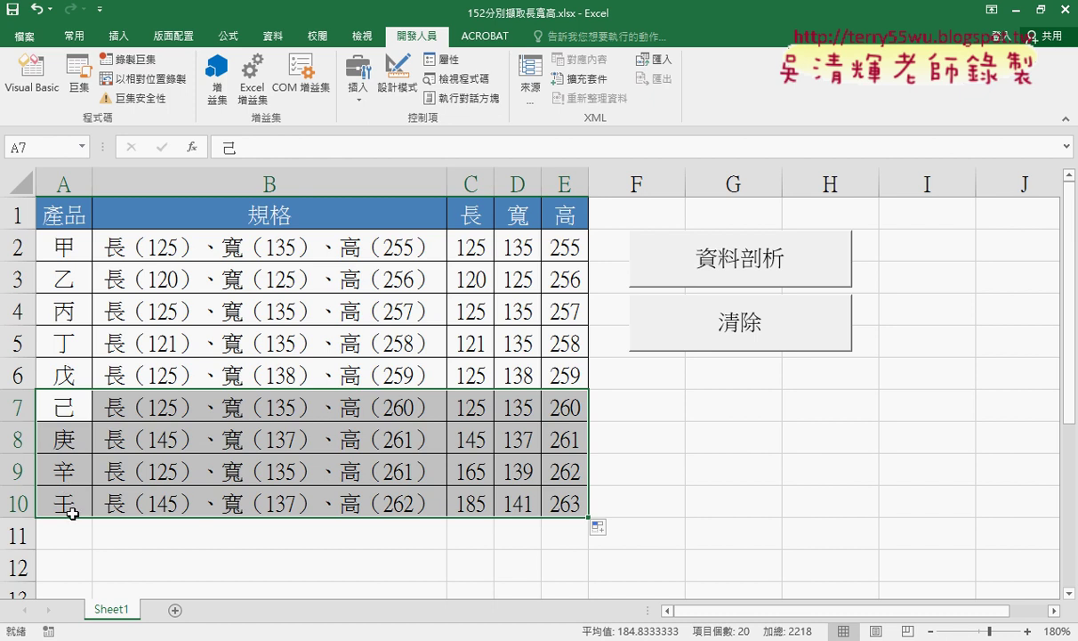
pyautogui.click(715, 471)
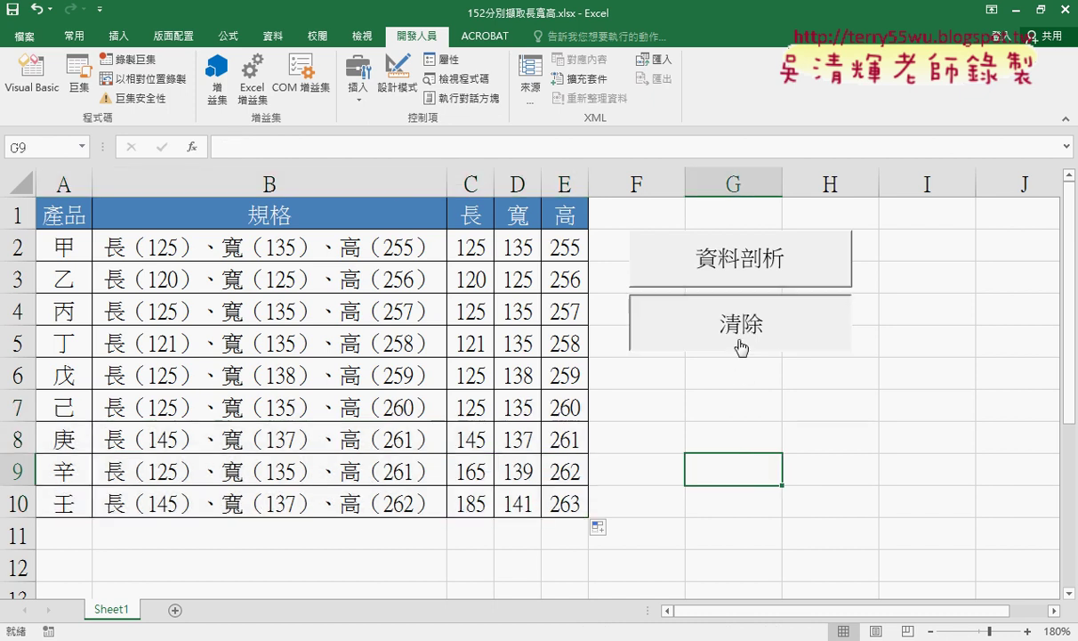
pyautogui.click(742, 343)
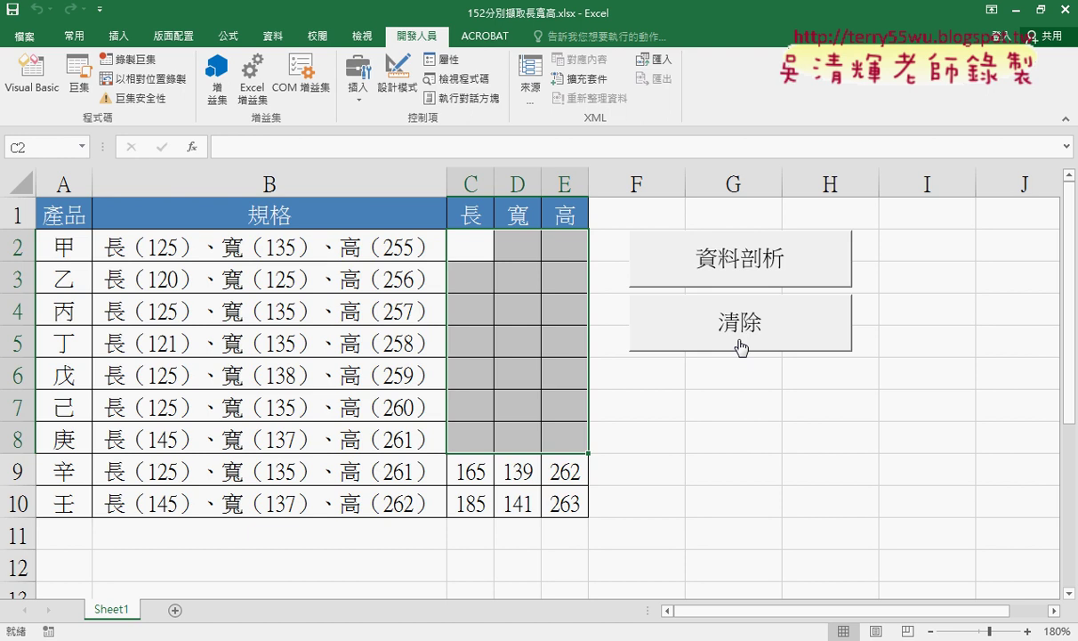
pyautogui.moveTo(471, 470)
pyautogui.mouseDown()
pyautogui.moveTo(520, 503)
pyautogui.moveTo(569, 464)
pyautogui.mouseUp()
pyautogui.press('Delete')
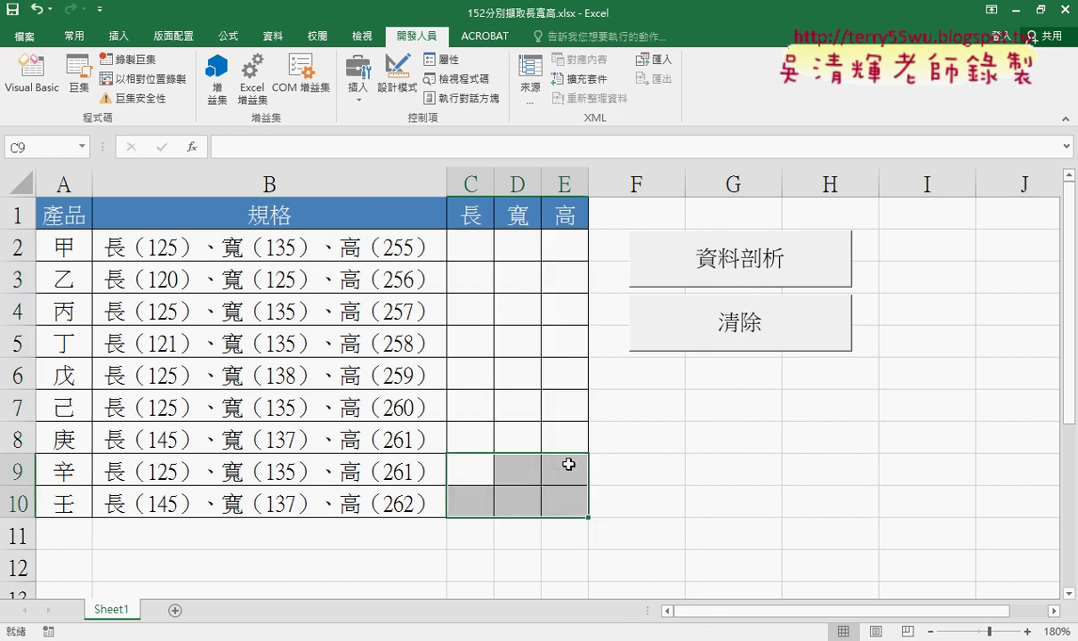
# Step: Rerun the split and clear macros, then check rows 9–10 and cells C9:E10
pyautogui.click(756, 258)
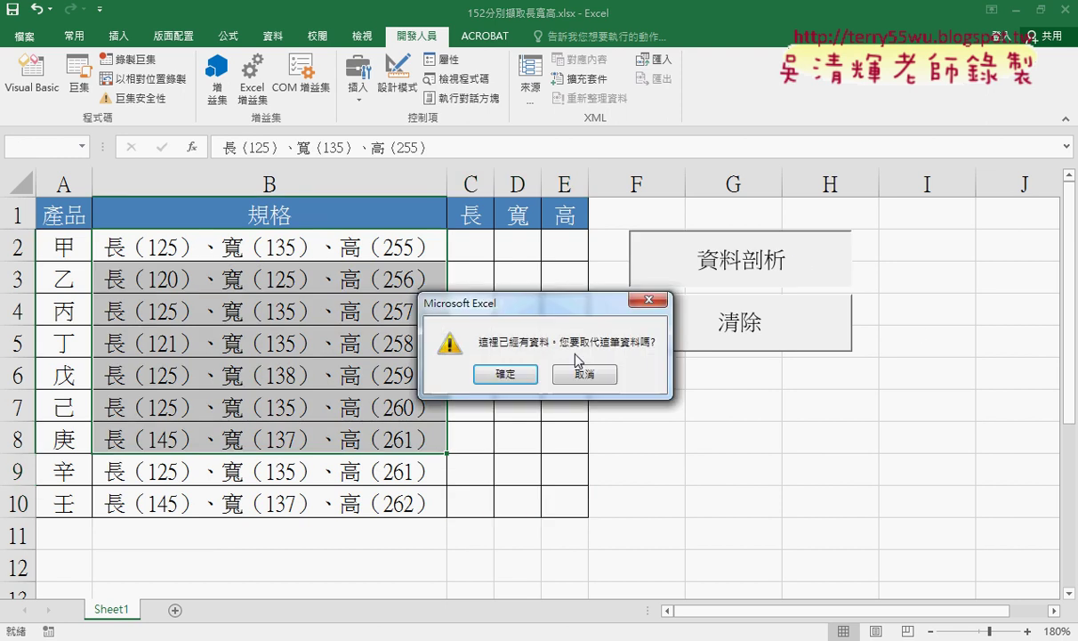
pyautogui.click(523, 370)
pyautogui.moveTo(467, 408); pyautogui.dragTo(562, 440)
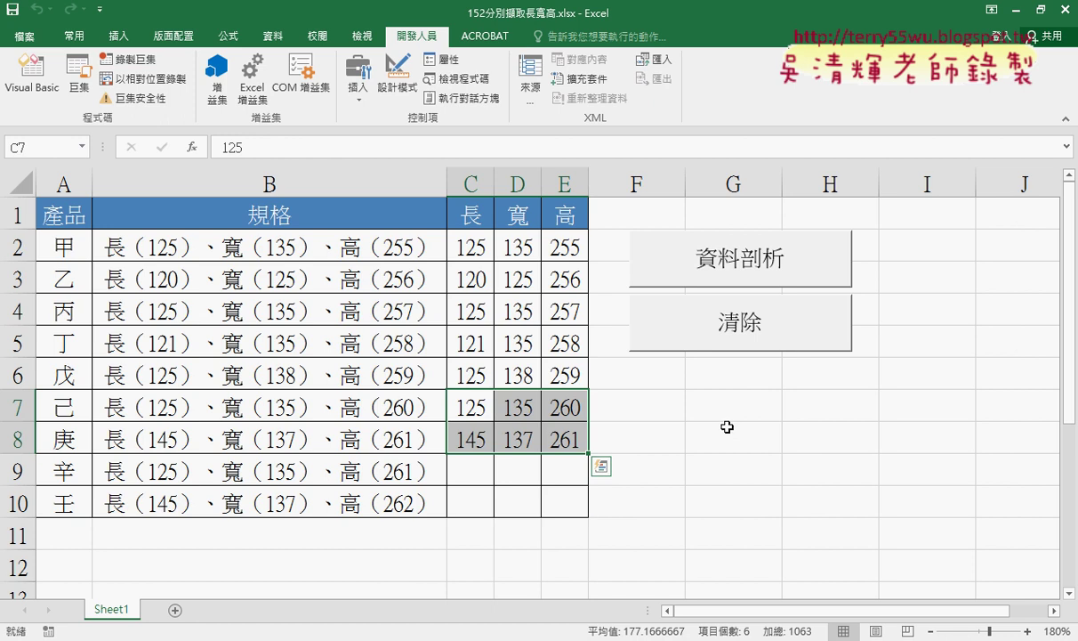
pyautogui.click(717, 322)
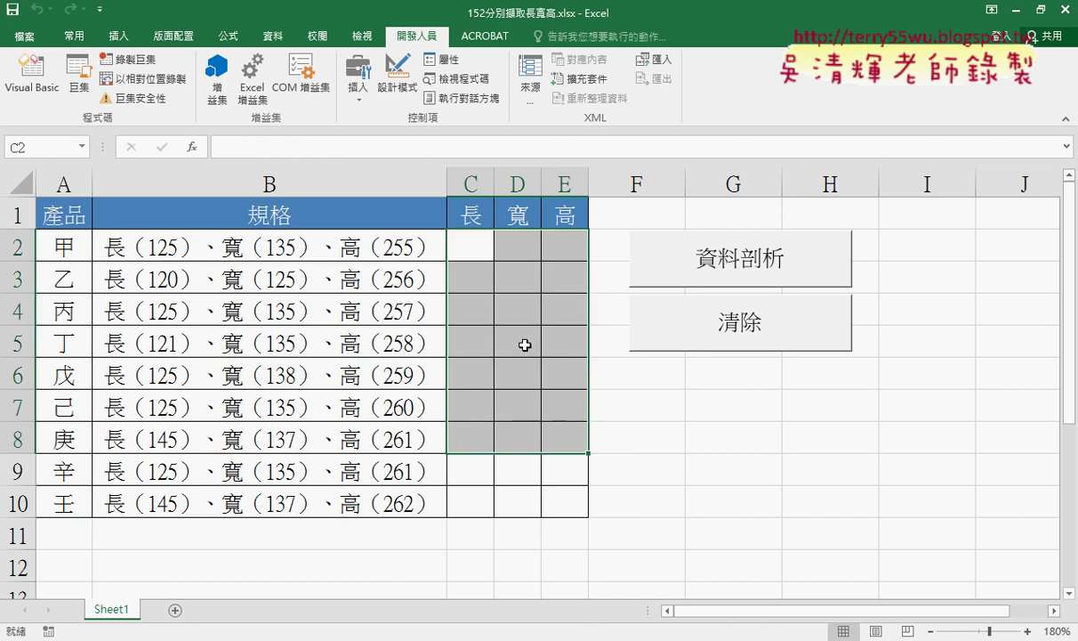
pyautogui.moveTo(18, 440); pyautogui.dragTo(17, 503)
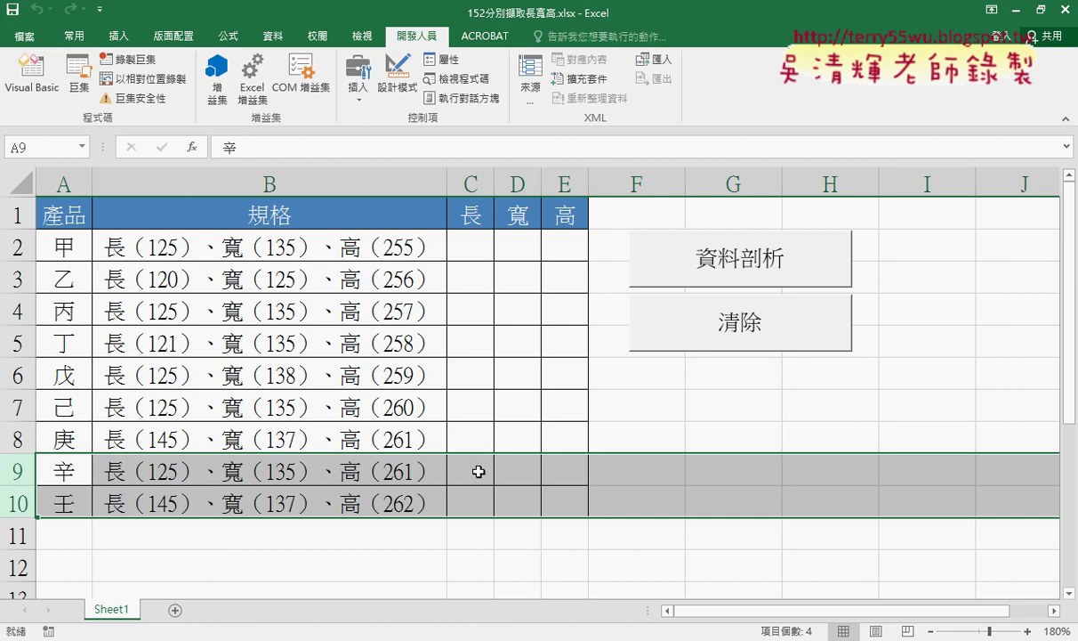
pyautogui.moveTo(478, 472); pyautogui.dragTo(557, 503)
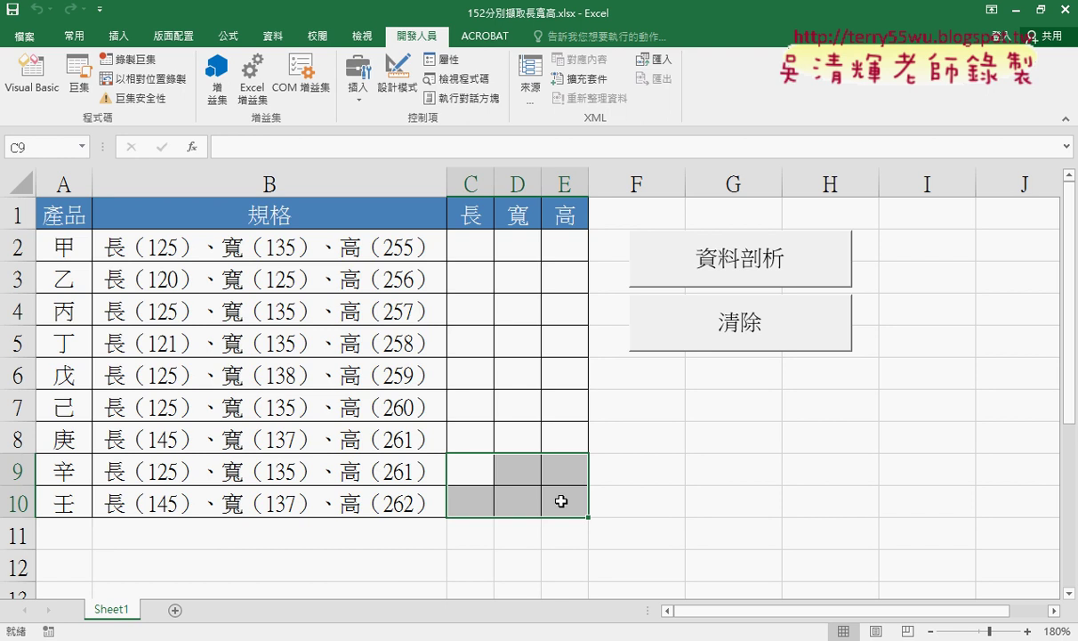
# Step: Rerun the 資料剖析 macro and accept replacing the existing data in C2:E8
pyautogui.click(703, 257)
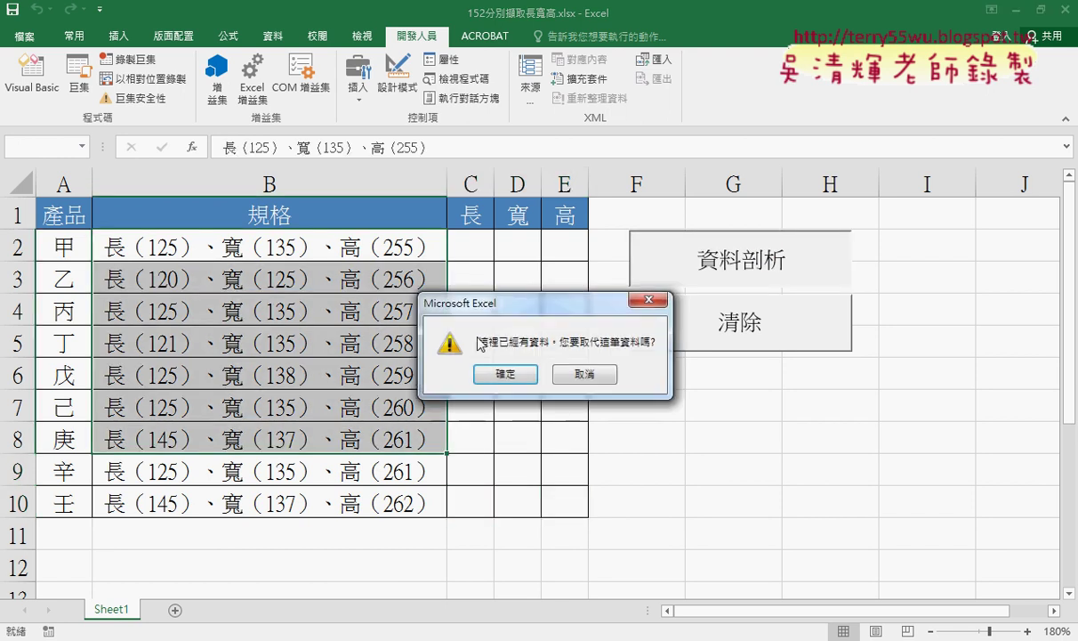
pyautogui.click(505, 374)
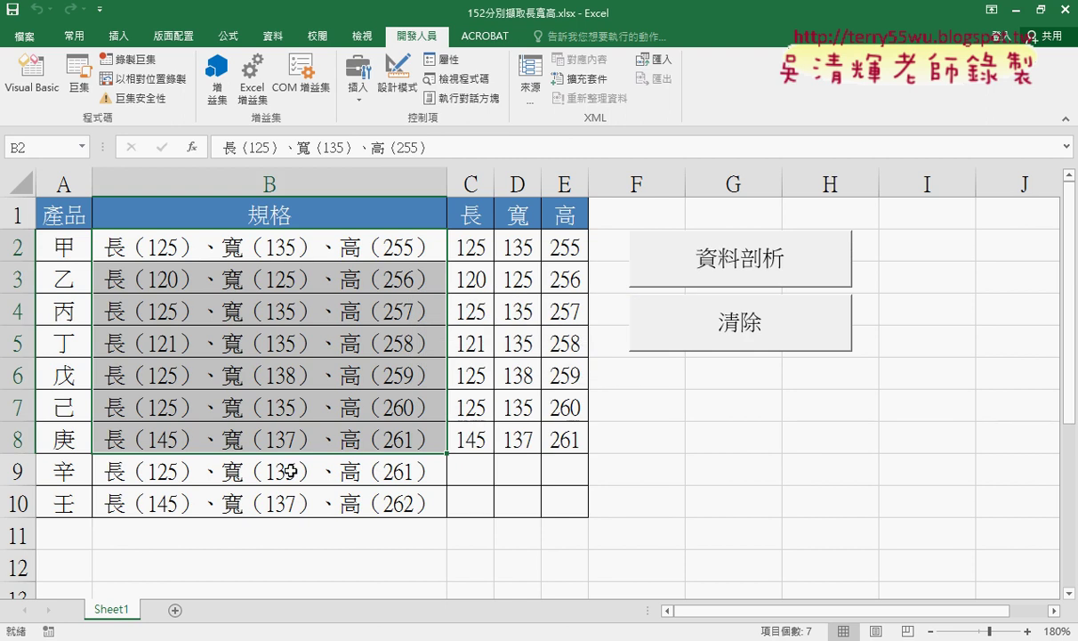
pyautogui.click(690, 402)
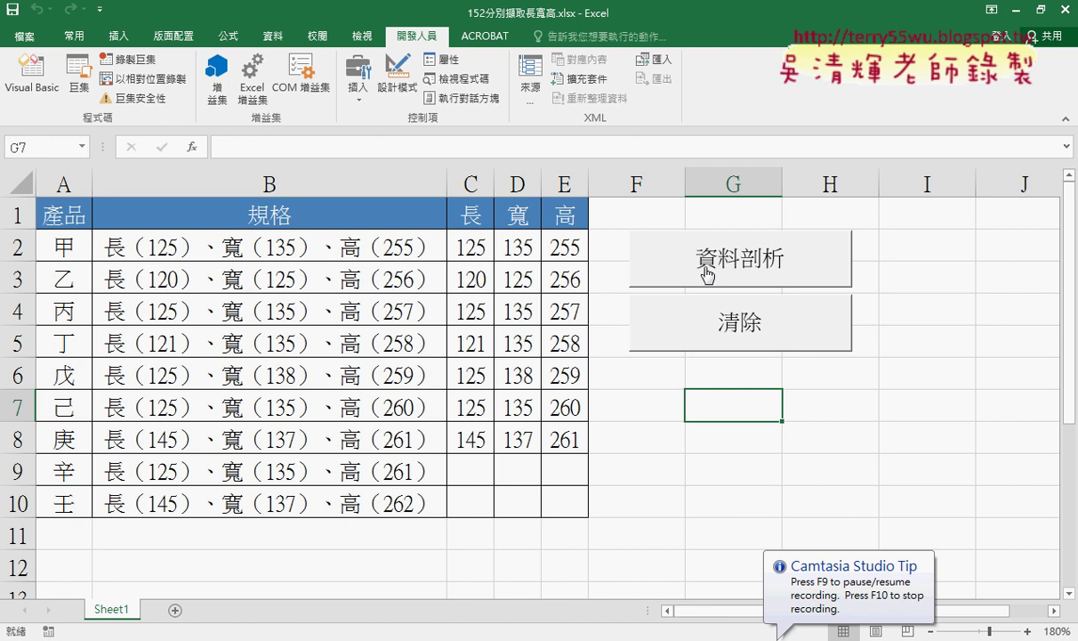
# Step: Clear the split values, run 資料剖析 again and confirm the replace-data warning
pyautogui.click(697, 321)
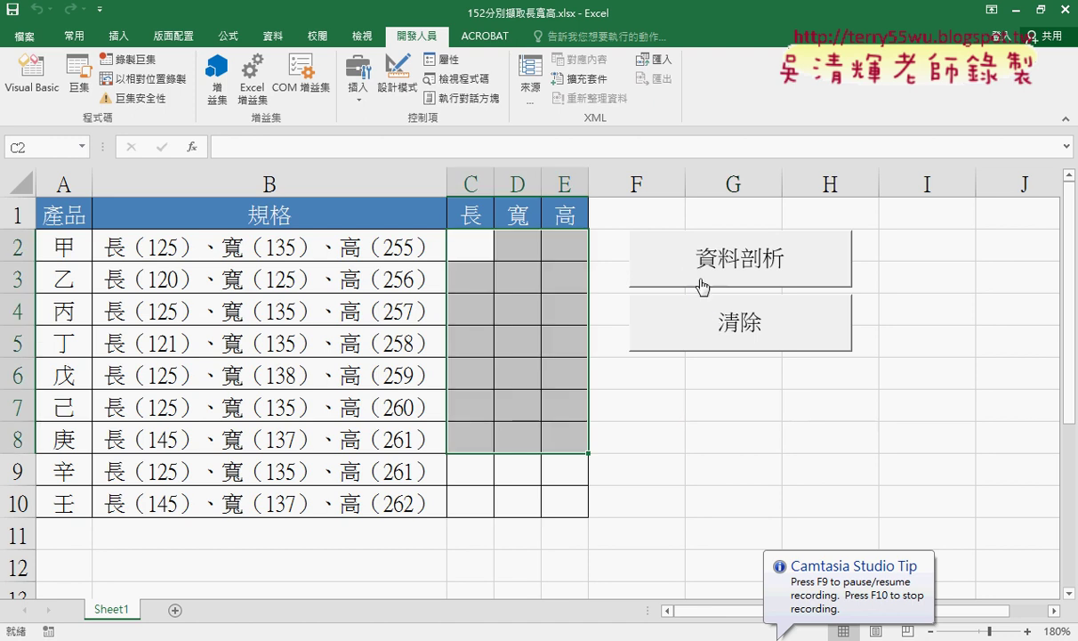
pyautogui.click(705, 280)
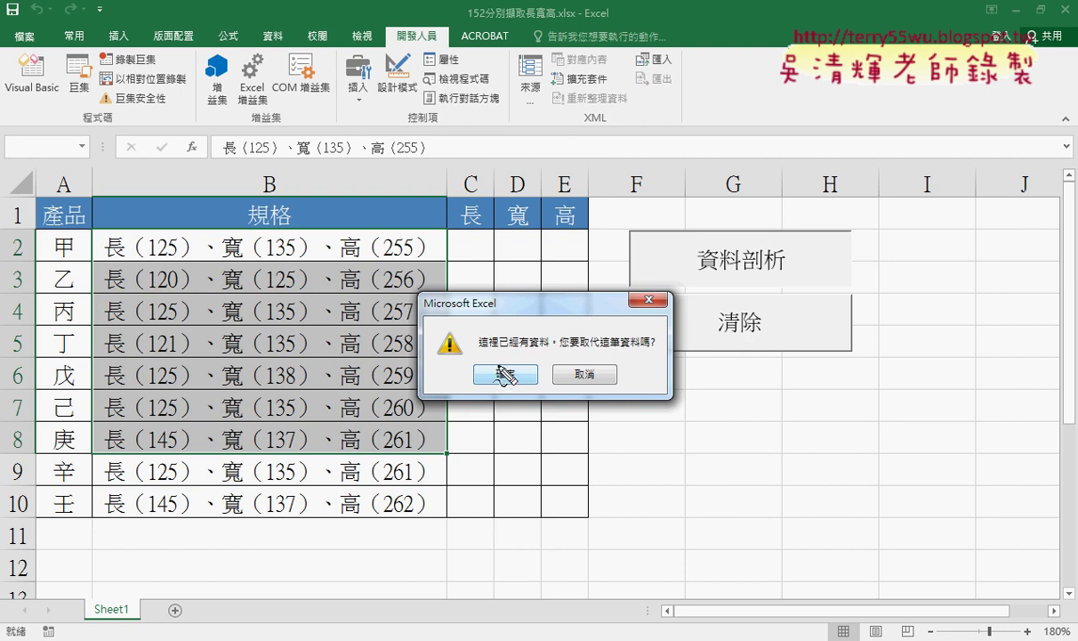
pyautogui.moveTo(407, 291)
pyautogui.mouseDown()
pyautogui.moveTo(407, 403)
pyautogui.moveTo(425, 411)
pyautogui.mouseUp()
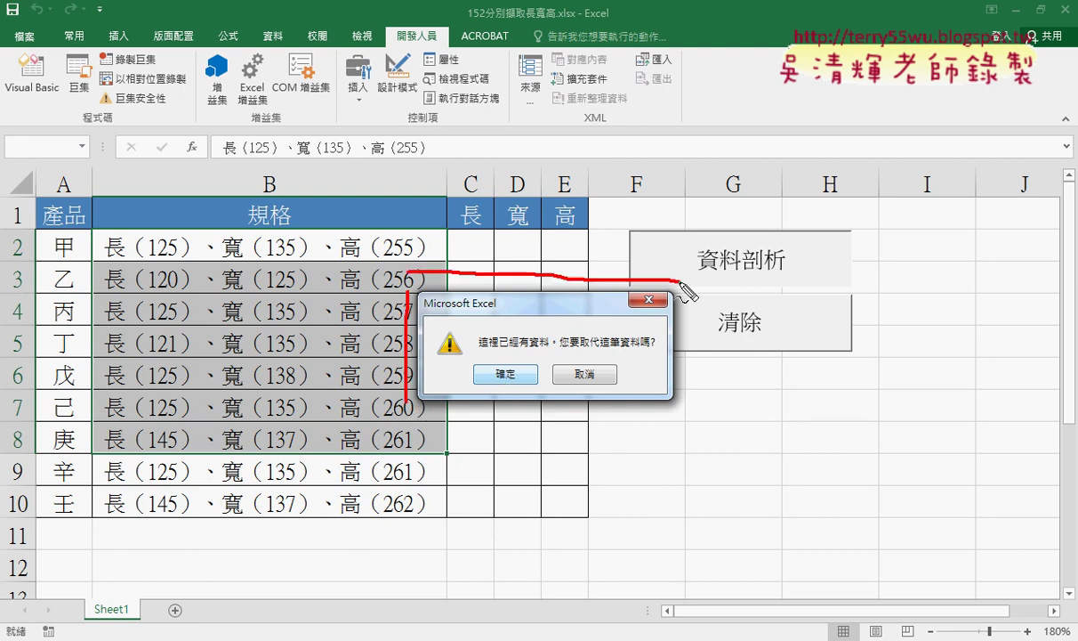
pyautogui.moveTo(264, 431); pyautogui.dragTo(400, 390)
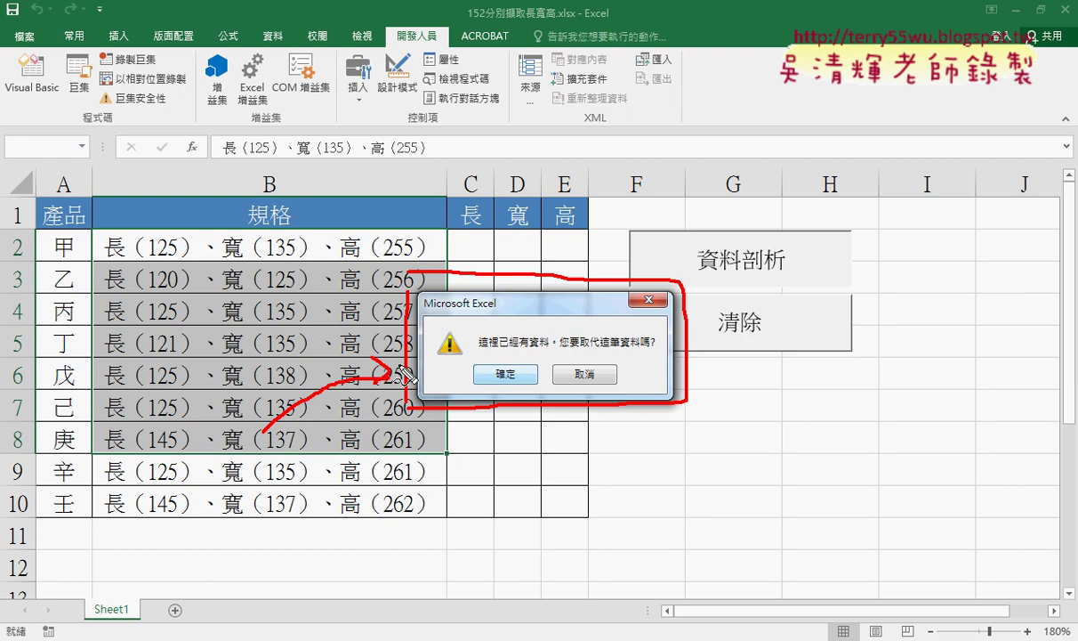
pyautogui.press('Escape')
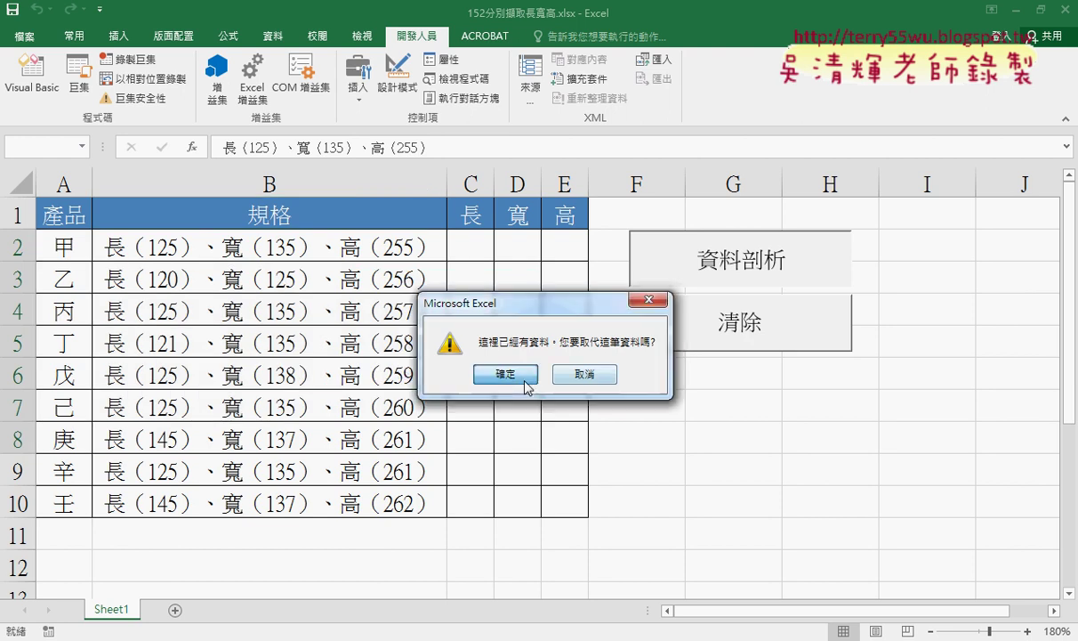
pyautogui.click(525, 374)
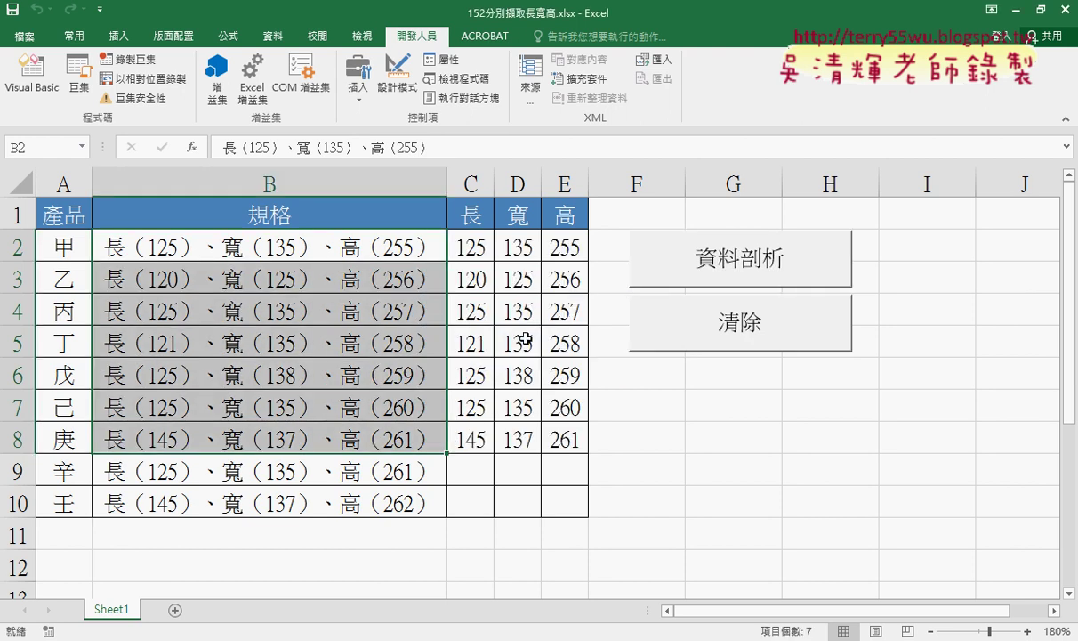
# Step: Open the Visual Basic editor, move its window up, and view Module2 then the empty Module1
pyautogui.click(44, 93)
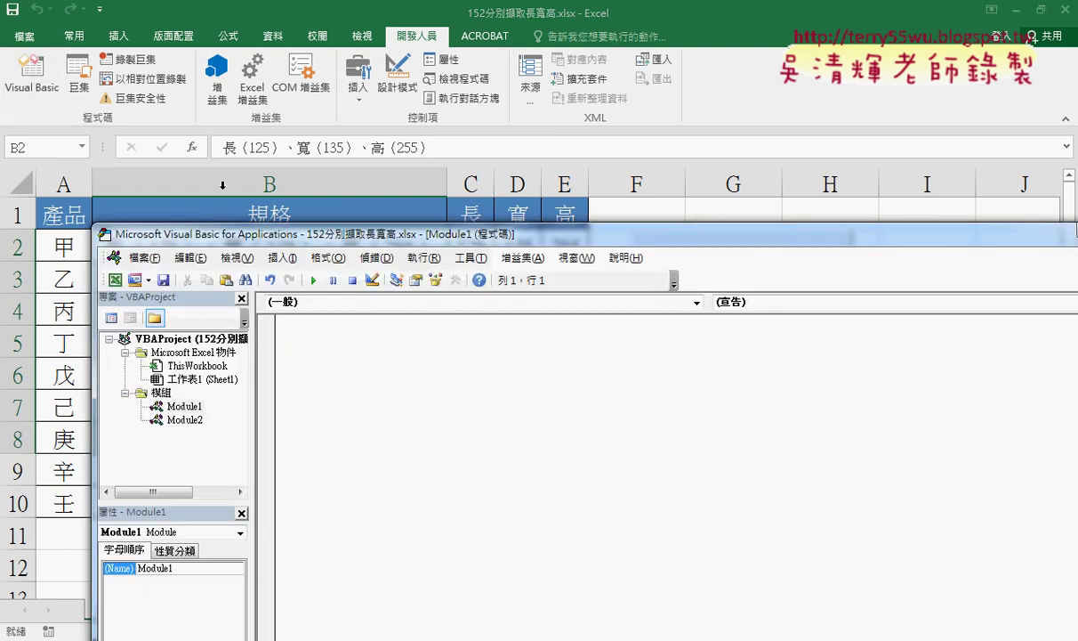
pyautogui.moveTo(283, 244); pyautogui.dragTo(296, 56)
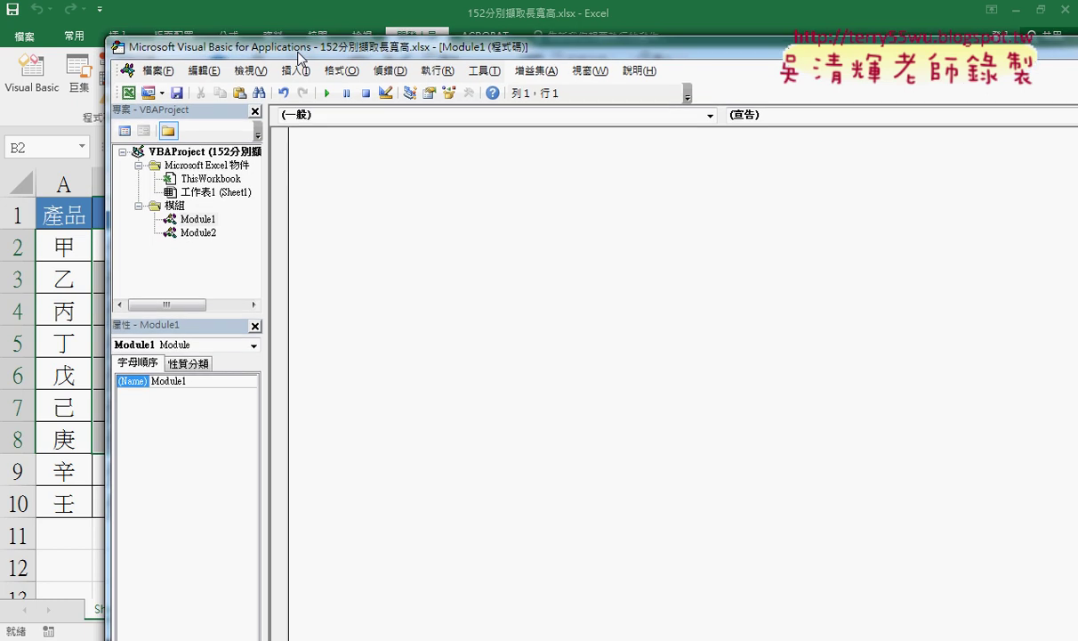
pyautogui.doubleClick(198, 233)
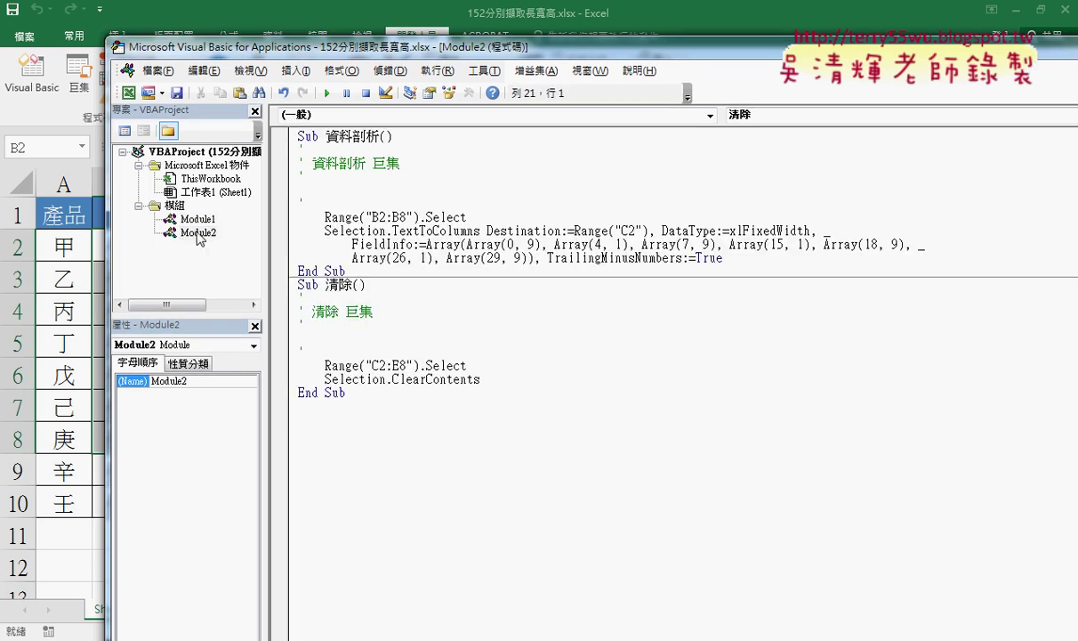
pyautogui.doubleClick(198, 219)
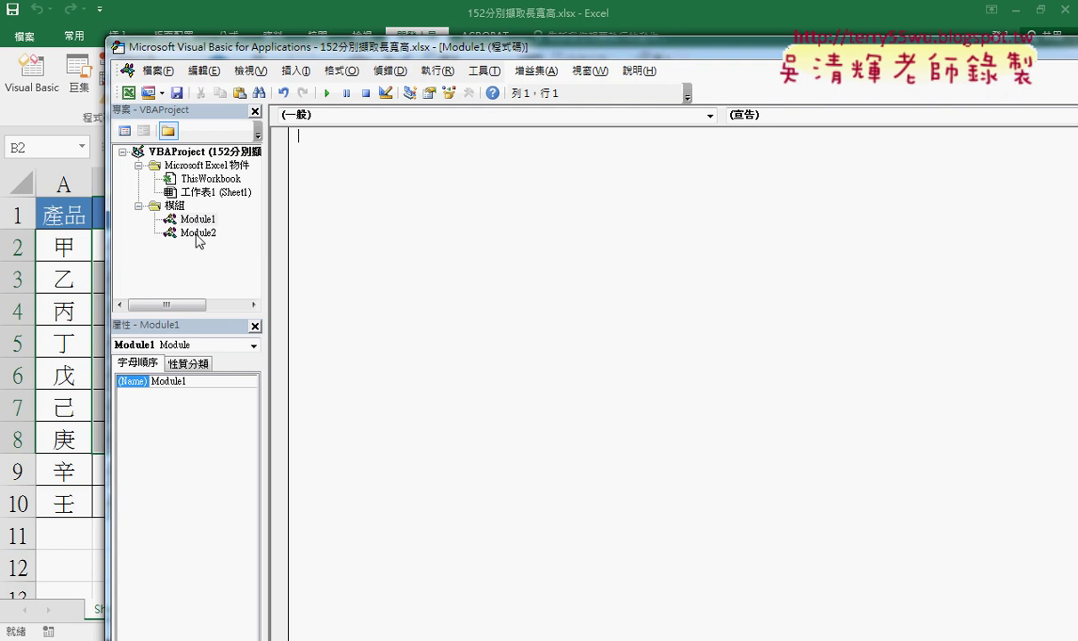
# Step: Open Module2's code and delete the recorded comment lines in the 資料剖析 macro
pyautogui.click(197, 233)
pyautogui.click(197, 219)
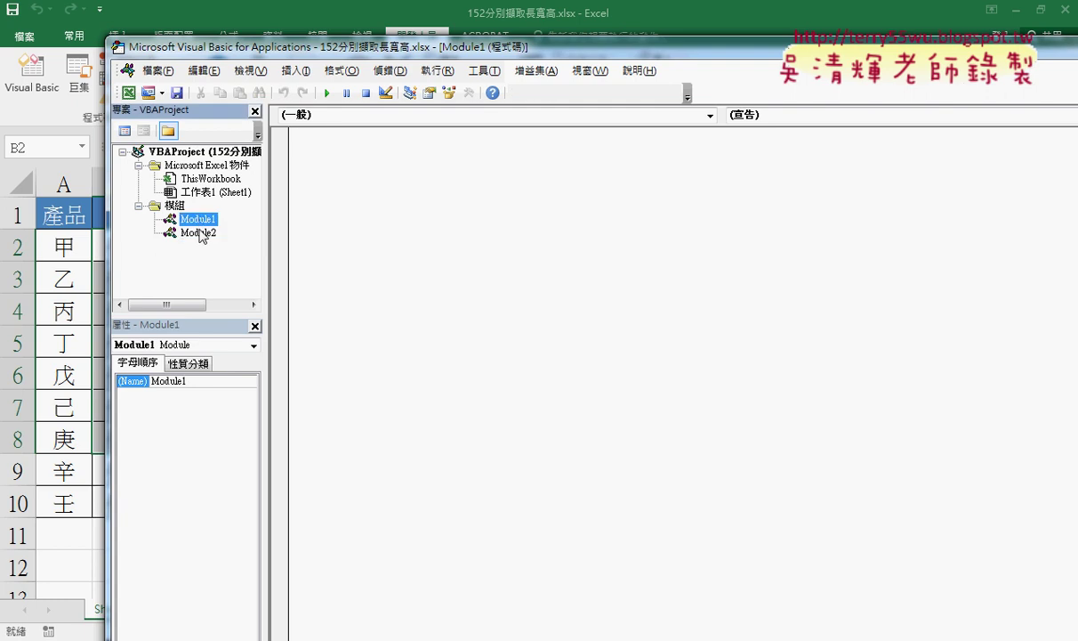
pyautogui.click(200, 234)
pyautogui.doubleClick(199, 233)
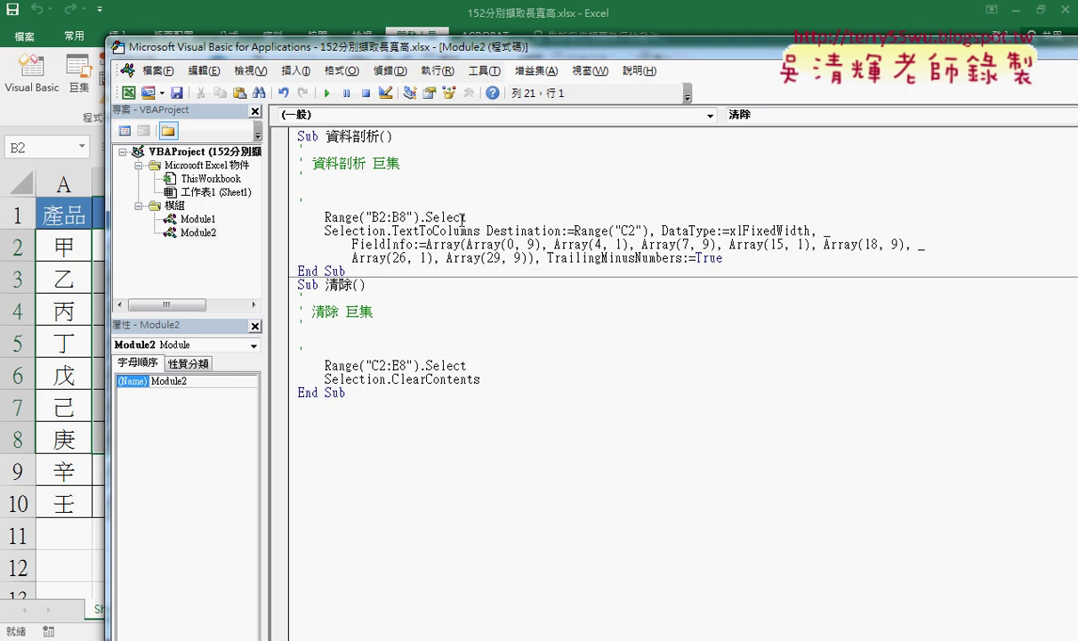
pyautogui.moveTo(331, 196); pyautogui.dragTo(283, 160)
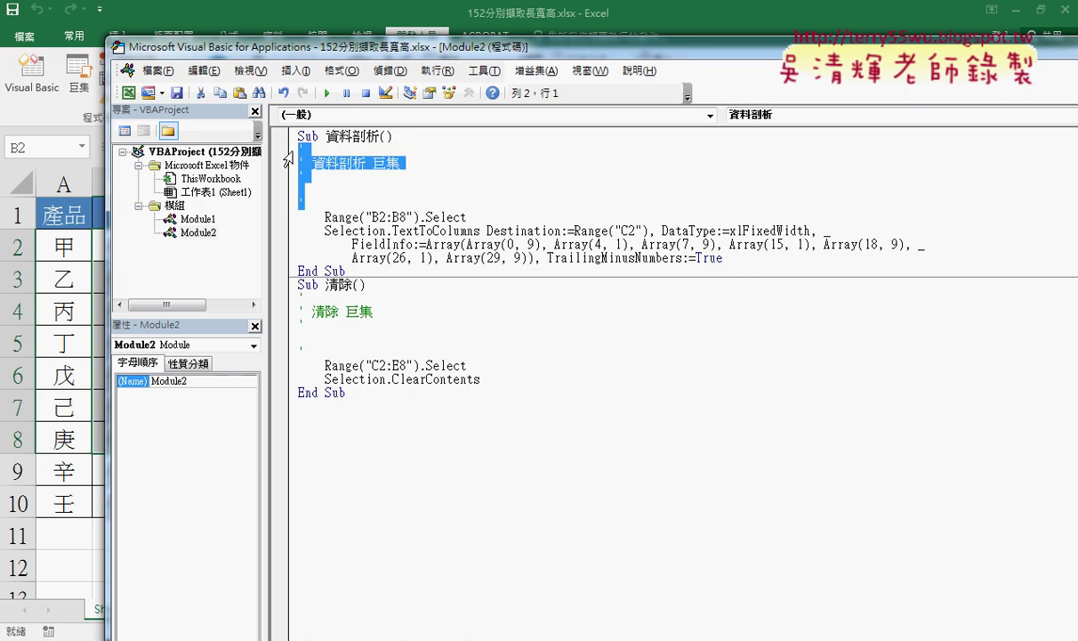
pyautogui.press('Delete')
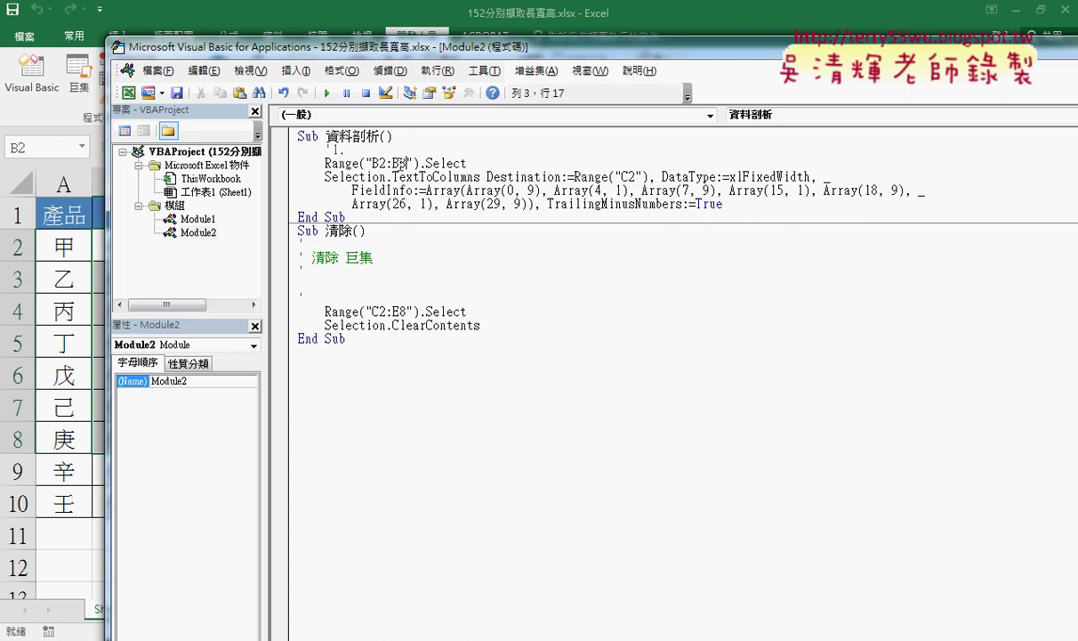
# Step: Insert a '2. comment line after Range("B2:B8").Select, above the TextToColumns statement
pyautogui.moveTo(406, 162)
pyautogui.mouseDown()
pyautogui.moveTo(373, 163)
pyautogui.moveTo(418, 163)
pyautogui.mouseUp()
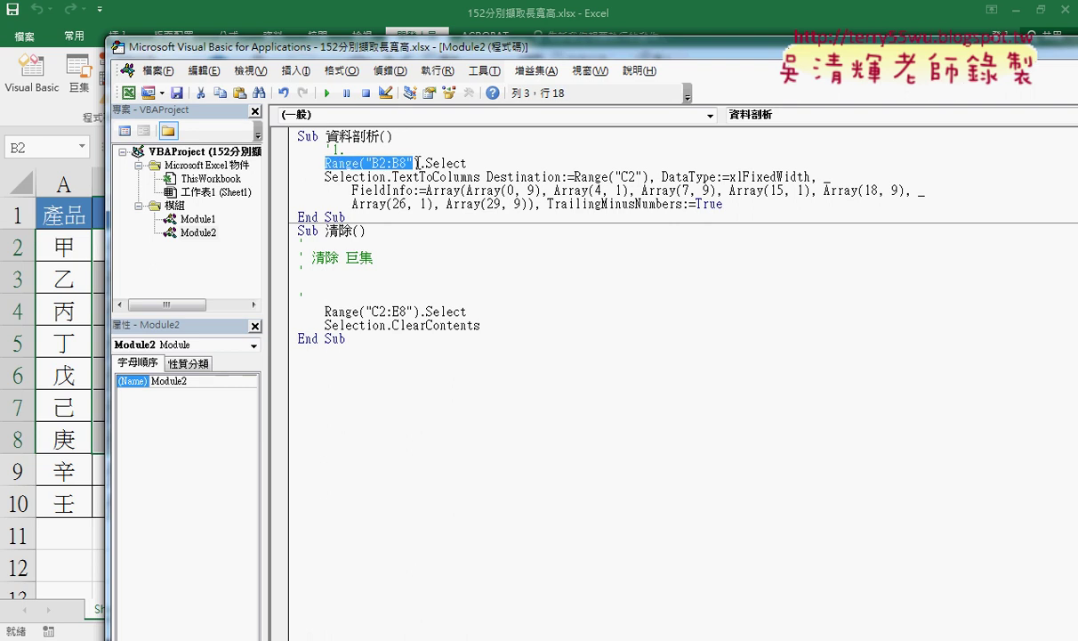
pyautogui.click(474, 162)
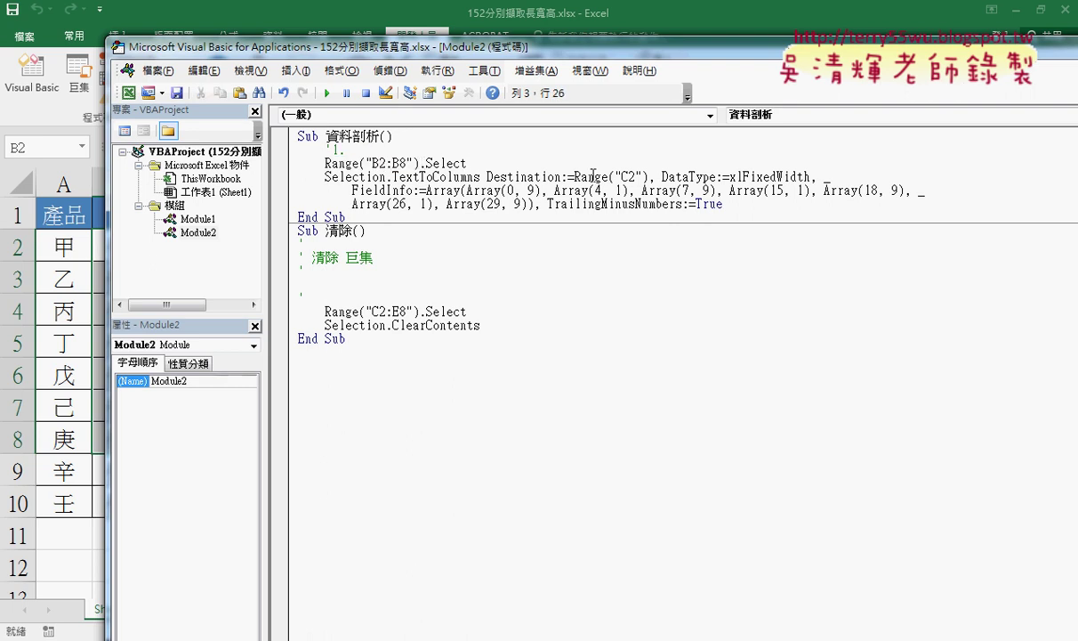
pyautogui.press('Return')
pyautogui.write("'")
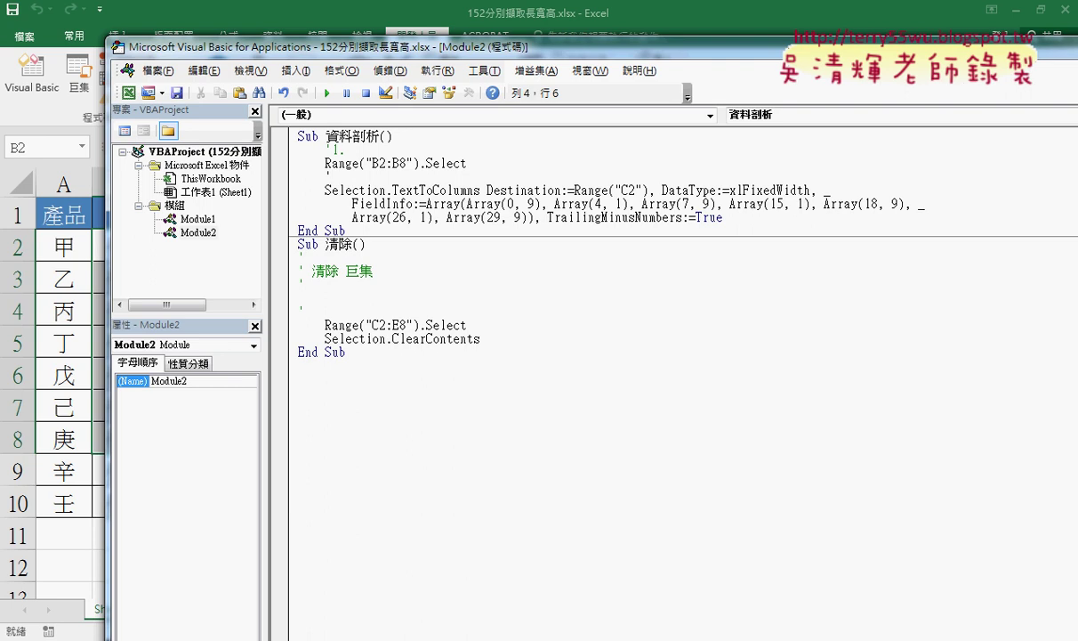
pyautogui.write('2.')
pyautogui.moveTo(393, 190); pyautogui.dragTo(483, 191)
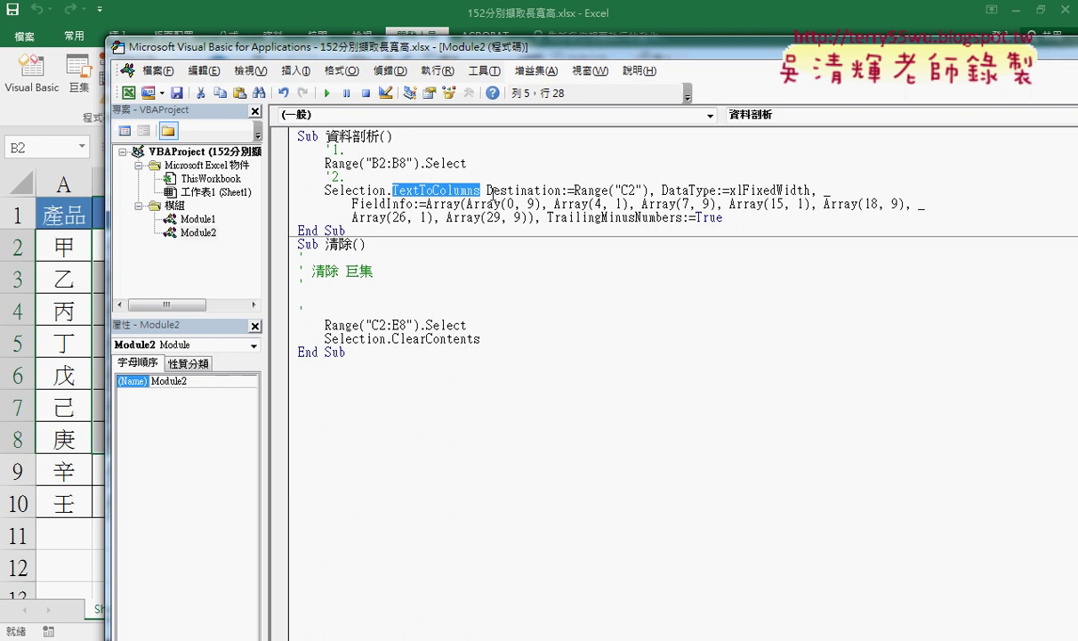
pyautogui.moveTo(486, 189); pyautogui.dragTo(650, 190)
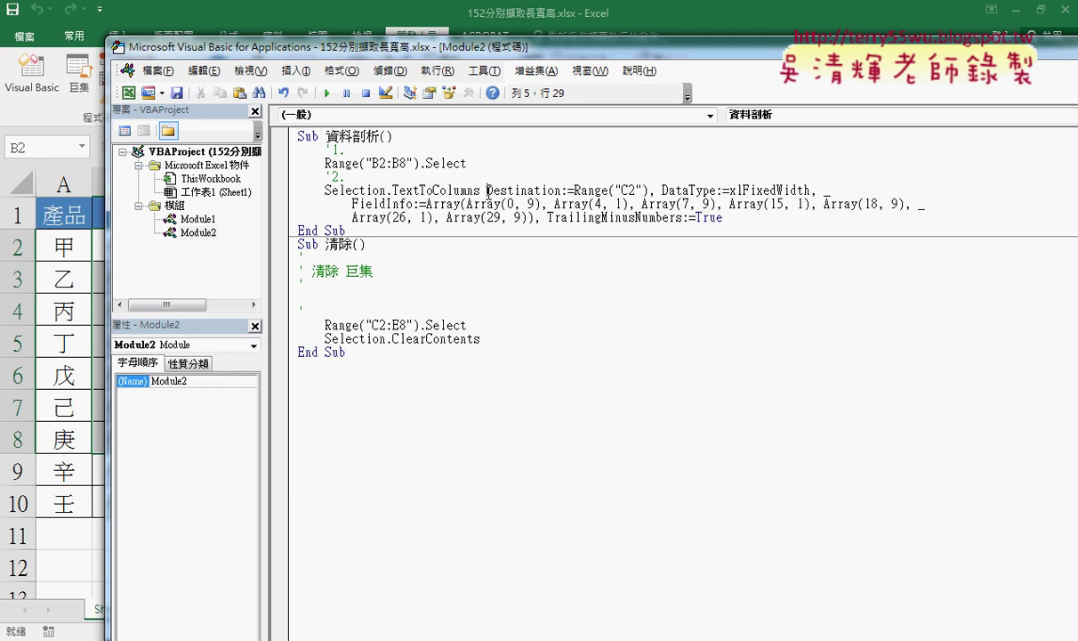
pyautogui.click(650, 190)
pyautogui.moveTo(487, 189); pyautogui.dragTo(561, 190)
pyautogui.doubleClick(627, 189)
pyautogui.moveTo(662, 189); pyautogui.dragTo(692, 189)
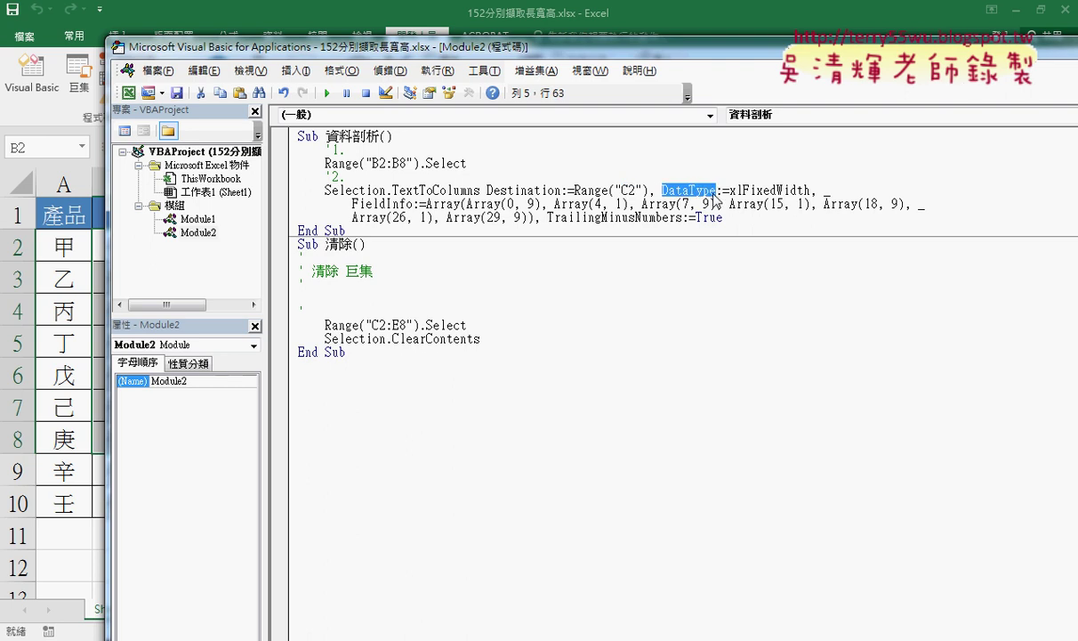
pyautogui.moveTo(486, 190); pyautogui.dragTo(574, 189)
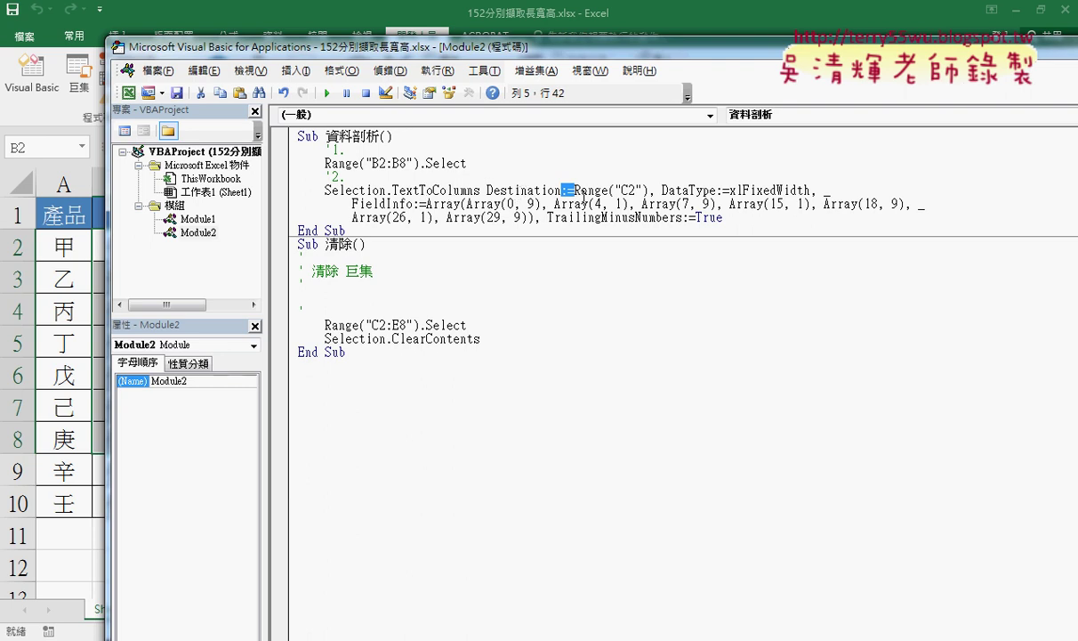
pyautogui.click(661, 190)
pyautogui.moveTo(661, 190); pyautogui.dragTo(718, 191)
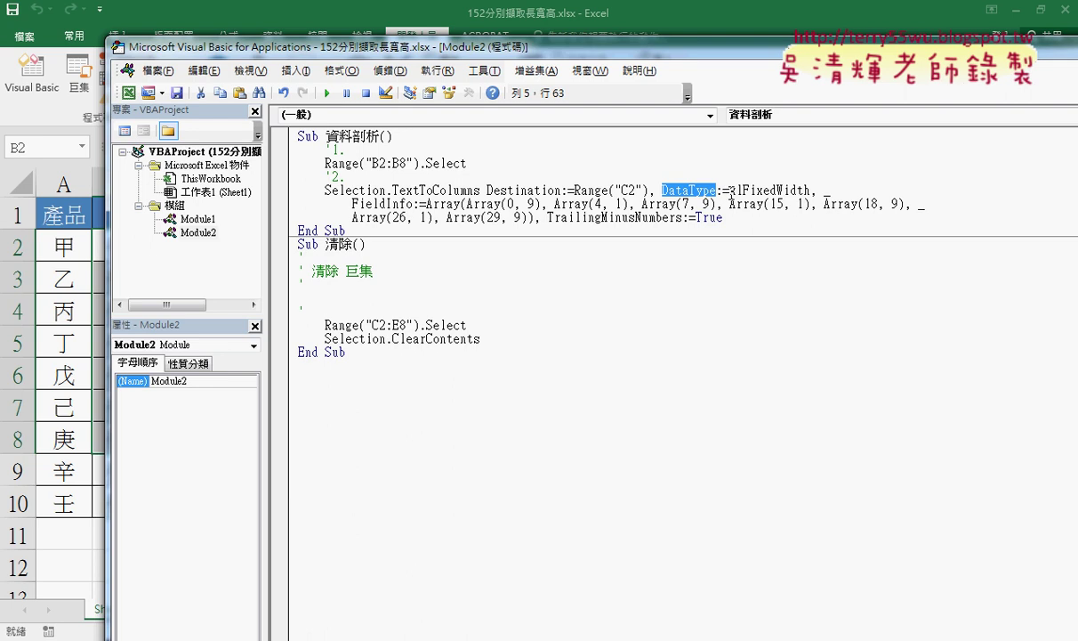
pyautogui.moveTo(742, 190); pyautogui.dragTo(811, 190)
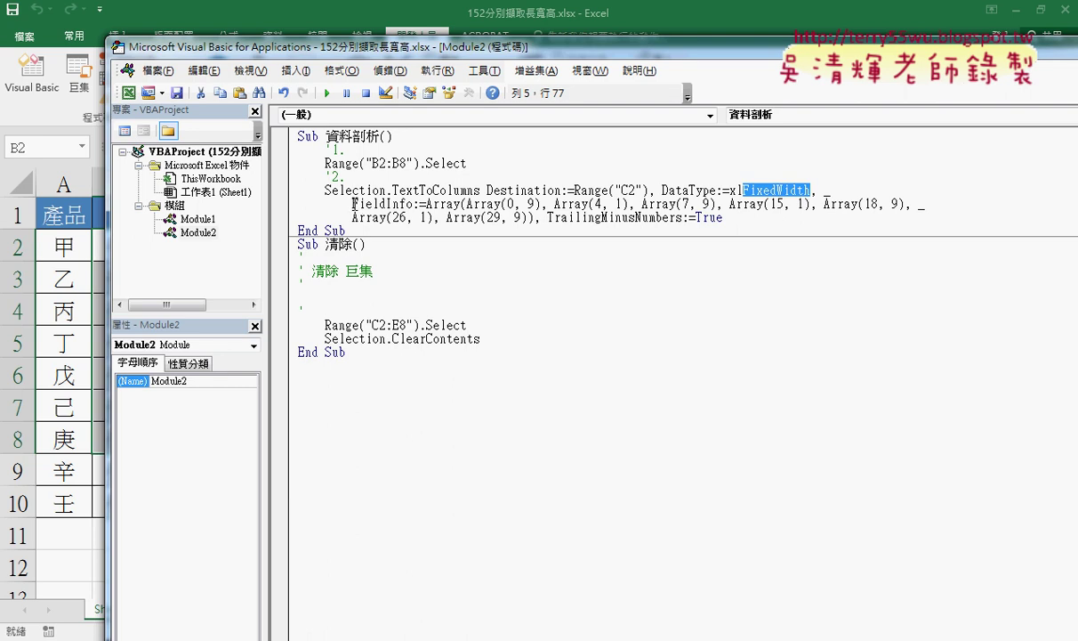
pyautogui.moveTo(352, 204); pyautogui.dragTo(414, 203)
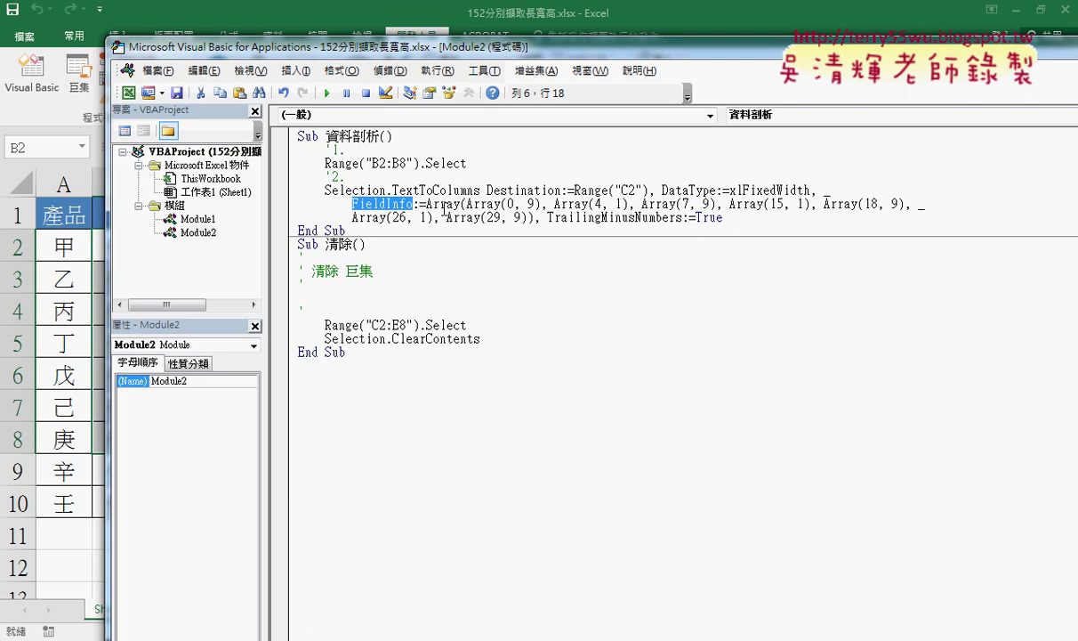
pyautogui.click(454, 203)
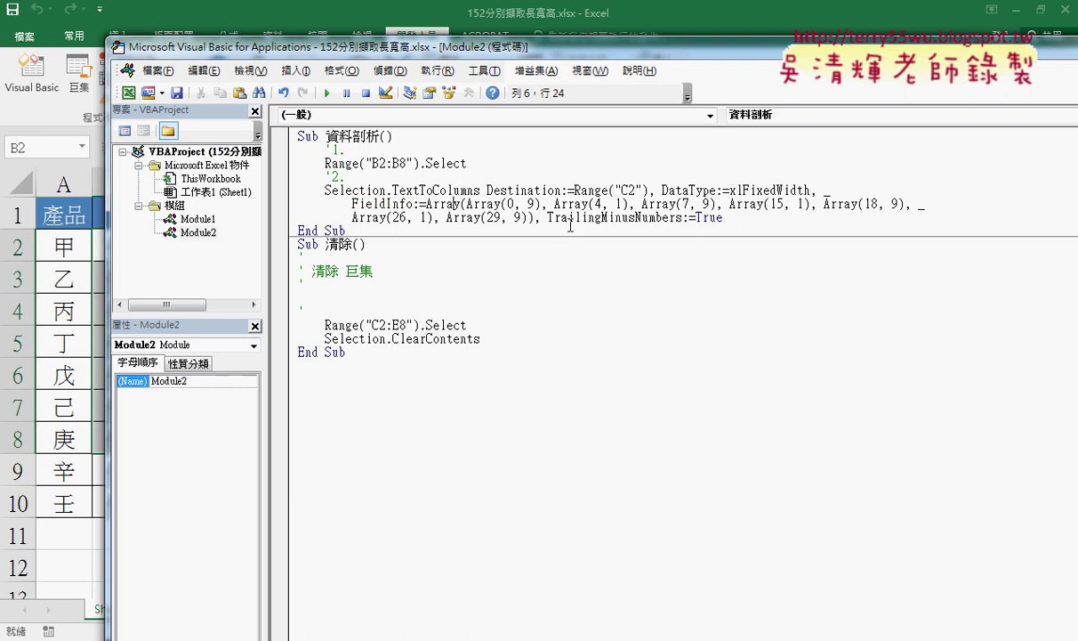
pyautogui.moveTo(535, 204); pyautogui.dragTo(516, 204)
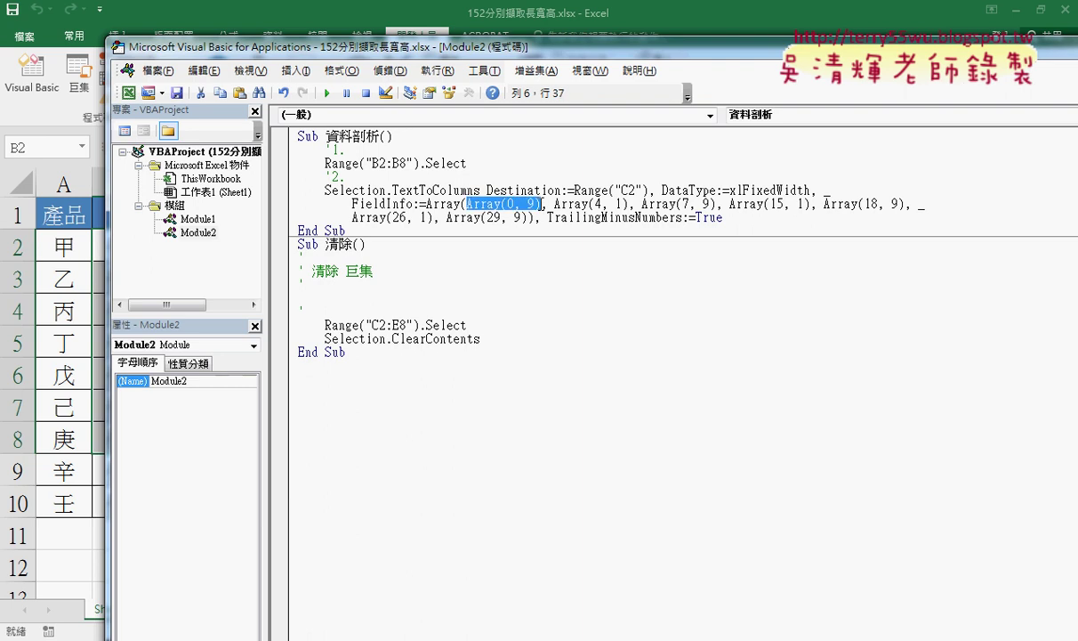
pyautogui.click(509, 203)
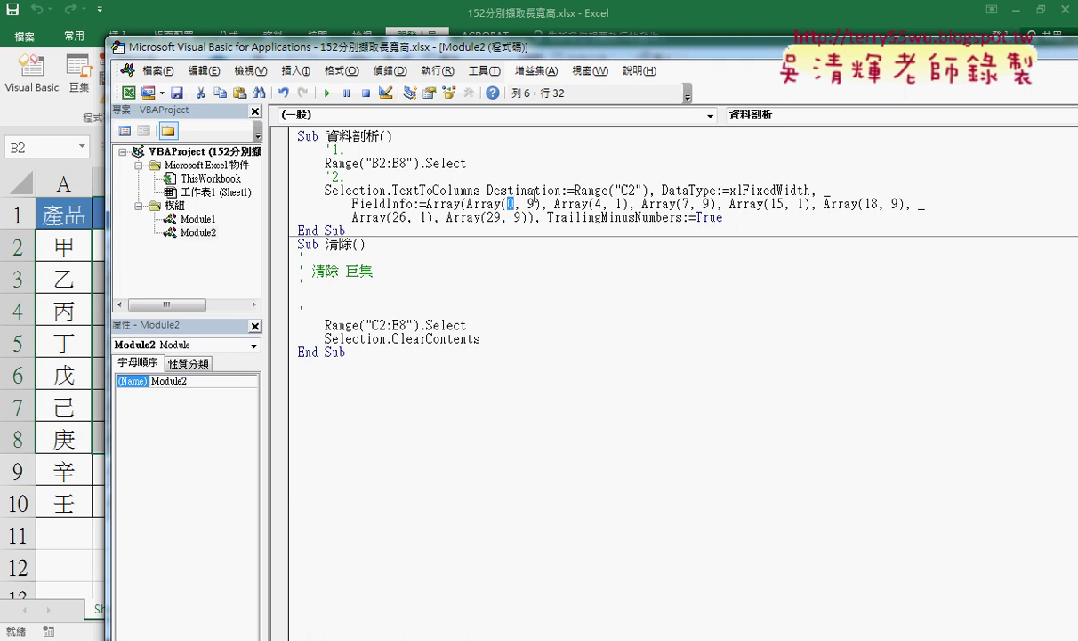
pyautogui.doubleClick(531, 203)
pyautogui.doubleClick(619, 204)
pyautogui.click(603, 204)
pyautogui.doubleClick(604, 204)
pyautogui.doubleClick(618, 203)
pyautogui.moveTo(725, 218)
pyautogui.mouseDown()
pyautogui.moveTo(608, 220)
pyautogui.moveTo(285, 155)
pyautogui.mouseUp()
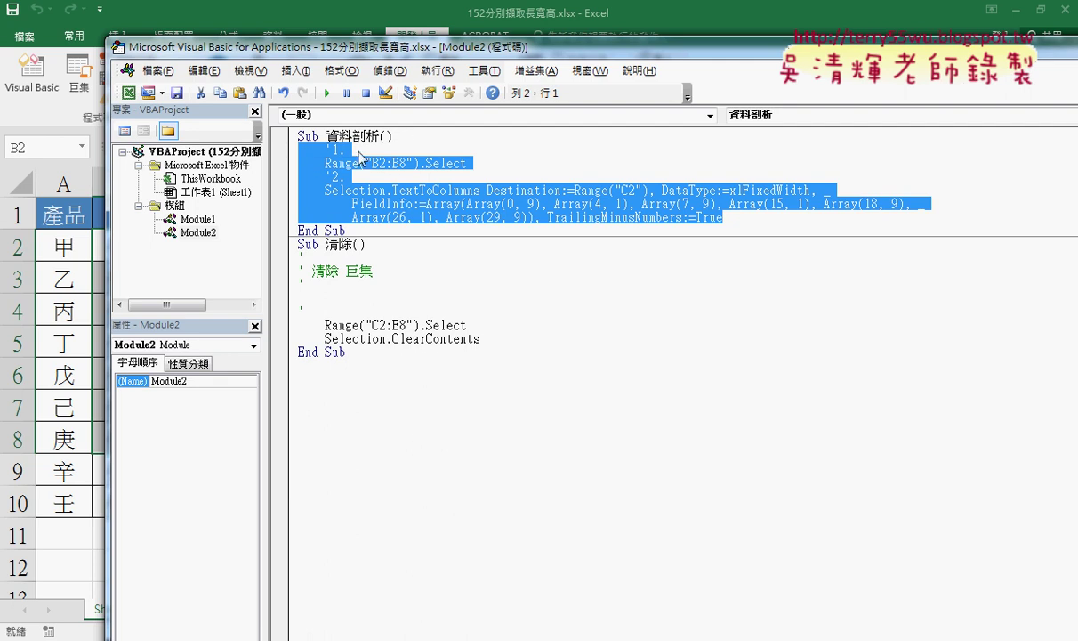
pyautogui.moveTo(345, 150); pyautogui.dragTo(325, 149)
pyautogui.click(348, 150)
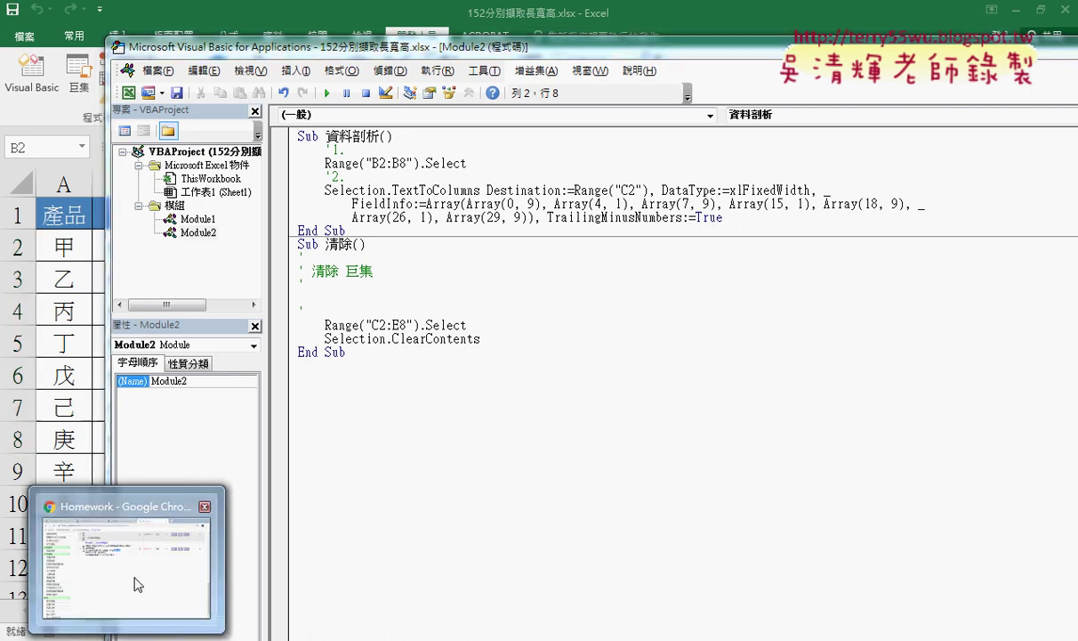
# Step: In the Google Docs notes, highlight the '1.選取範圍 range-selection lines of the revised code
pyautogui.click(137, 580)
pyautogui.click(318, 17)
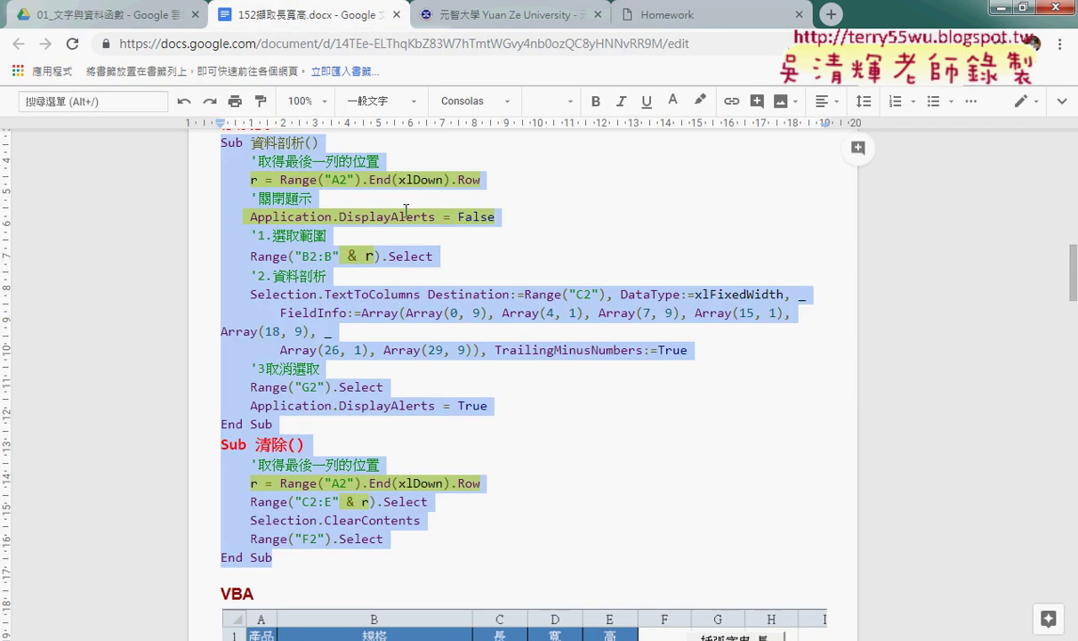
pyautogui.scroll(3, 313, 287)
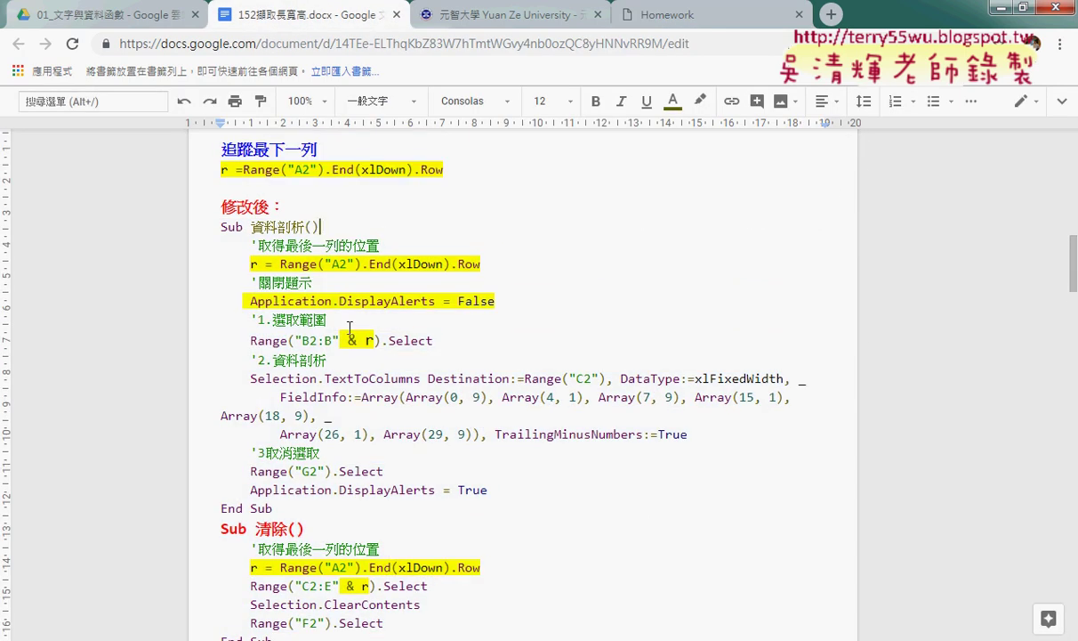
pyautogui.moveTo(326, 320); pyautogui.dragTo(214, 320)
pyautogui.moveTo(334, 359); pyautogui.dragTo(211, 319)
pyautogui.hotkey('ctrl', 'c')
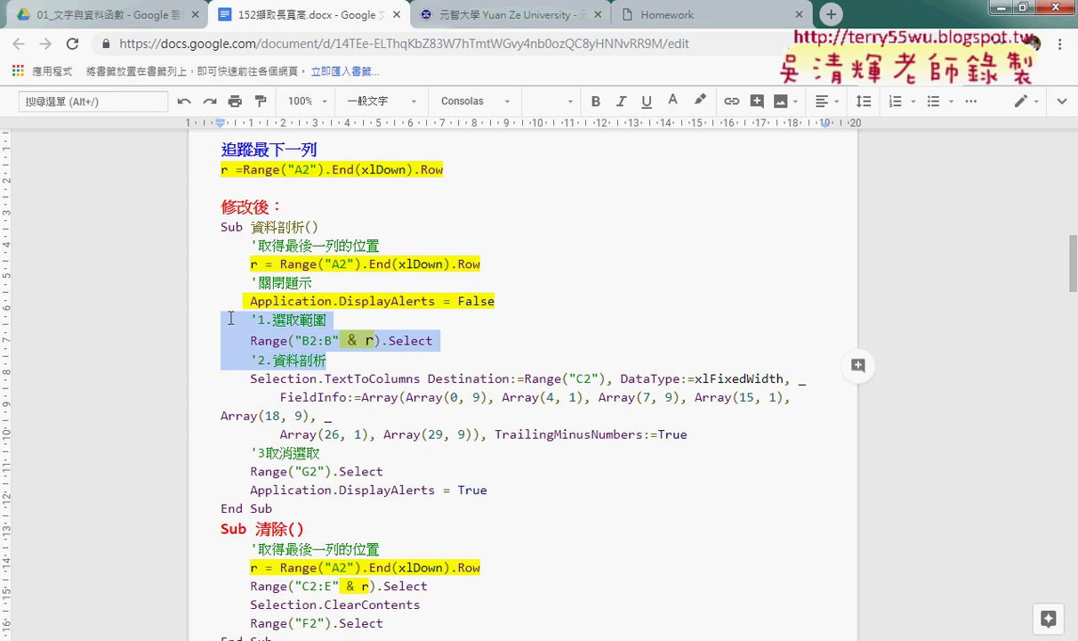
pyautogui.hotkey('alt', 'Tab')
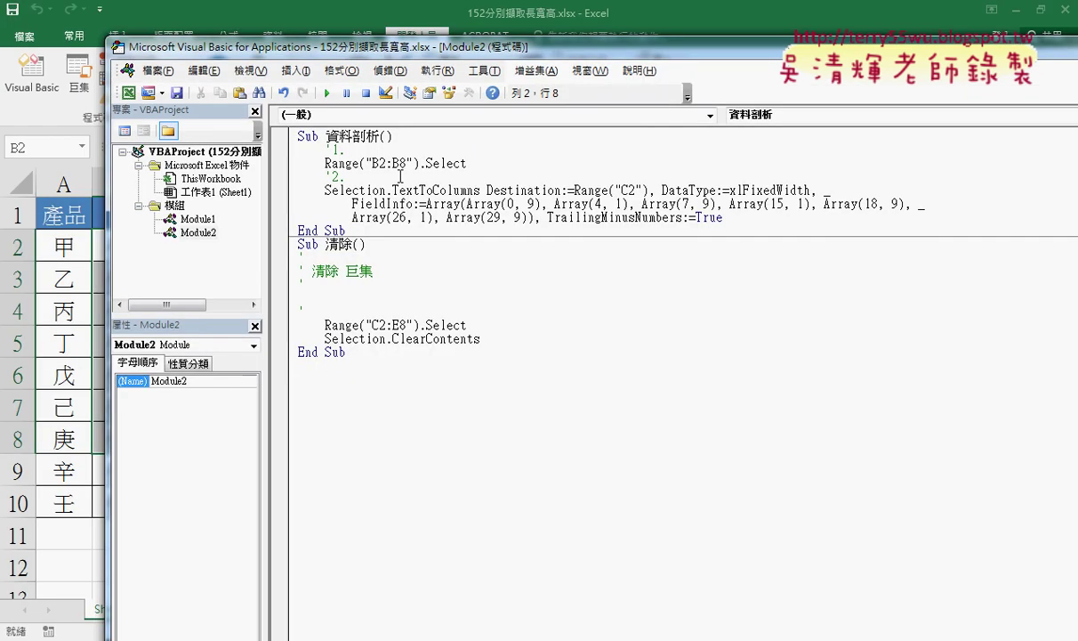
# Step: Paste the commented range-selection lines and change " & r" back to 8 for B2:B8
pyautogui.moveTo(347, 177); pyautogui.dragTo(267, 147)
pyautogui.hotkey('ctrl', 'v')
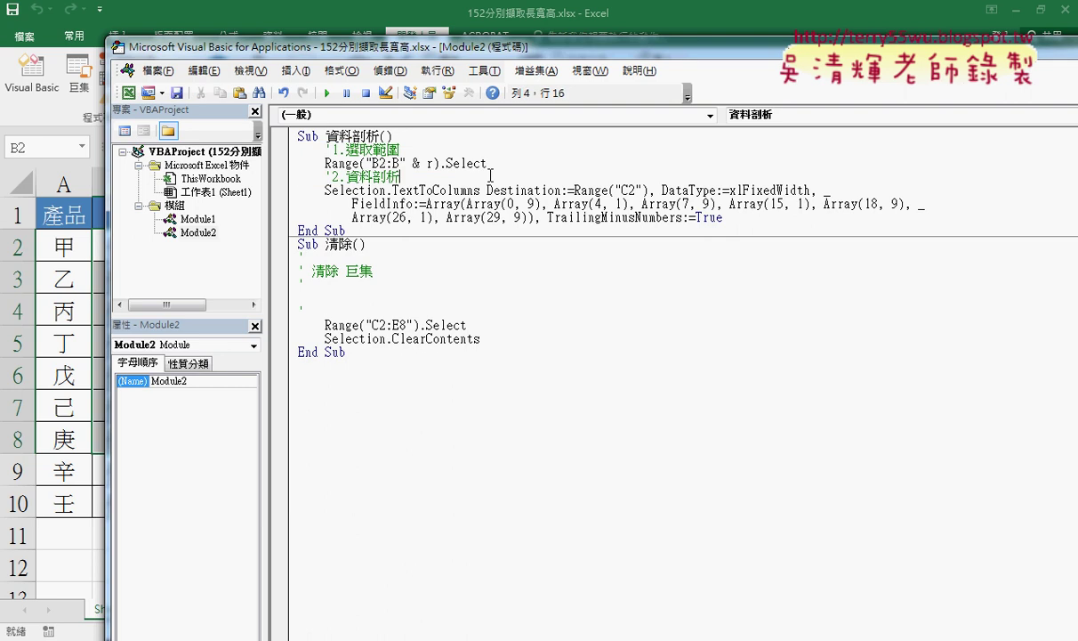
pyautogui.moveTo(407, 163); pyautogui.dragTo(435, 162)
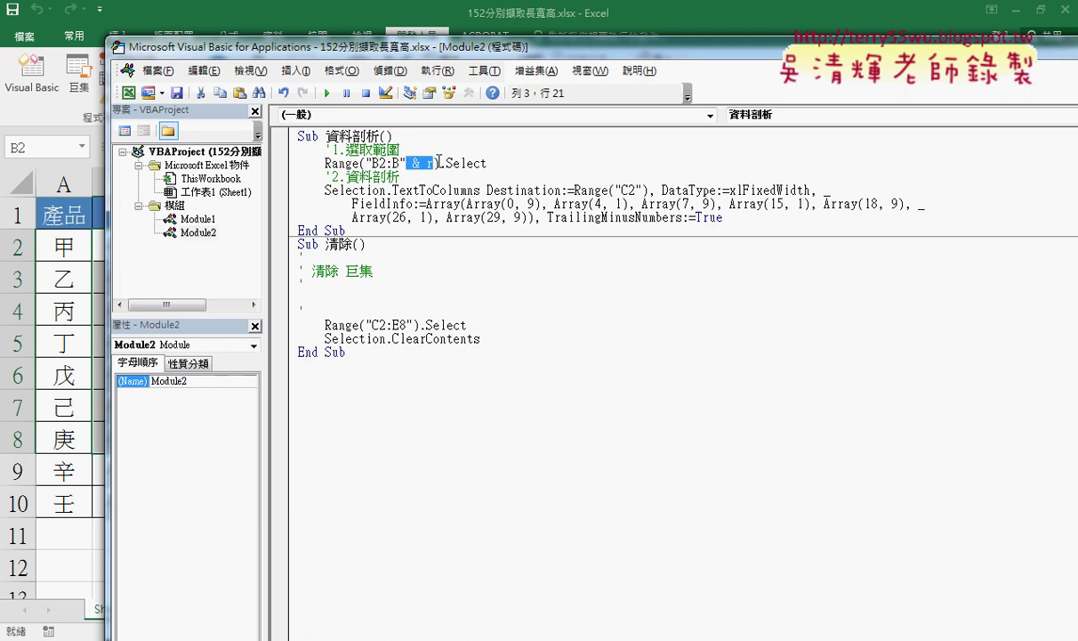
pyautogui.press('Delete')
pyautogui.press('Left')
pyautogui.write('8')
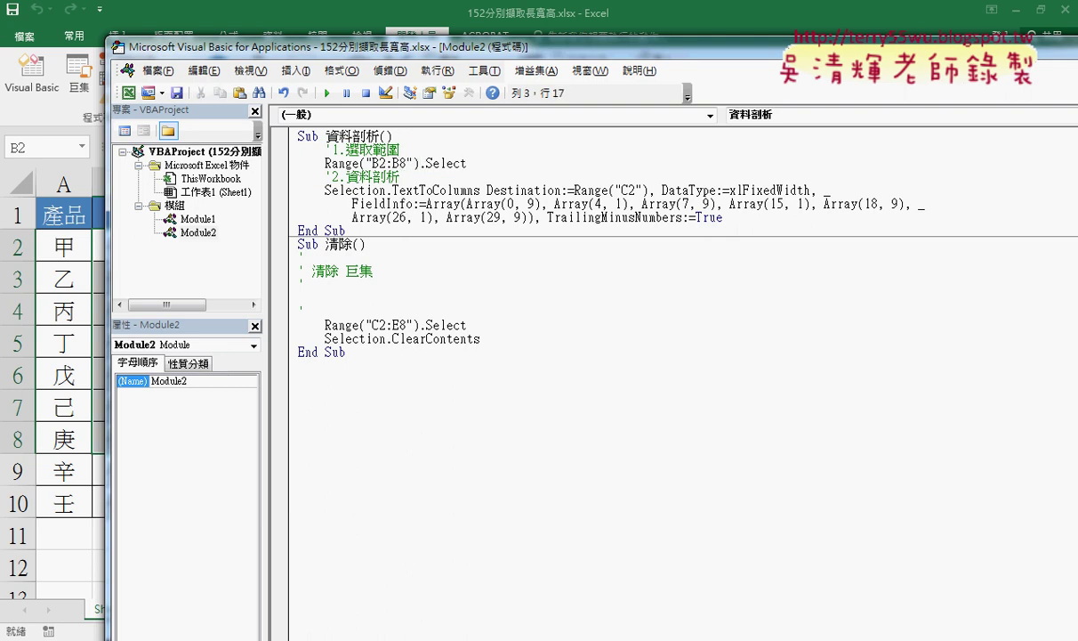
# Step: Highlight the '1.選取範圍 and '2.資料剖析 comments in the macro
pyautogui.click(442, 248)
pyautogui.moveTo(402, 150); pyautogui.dragTo(276, 142)
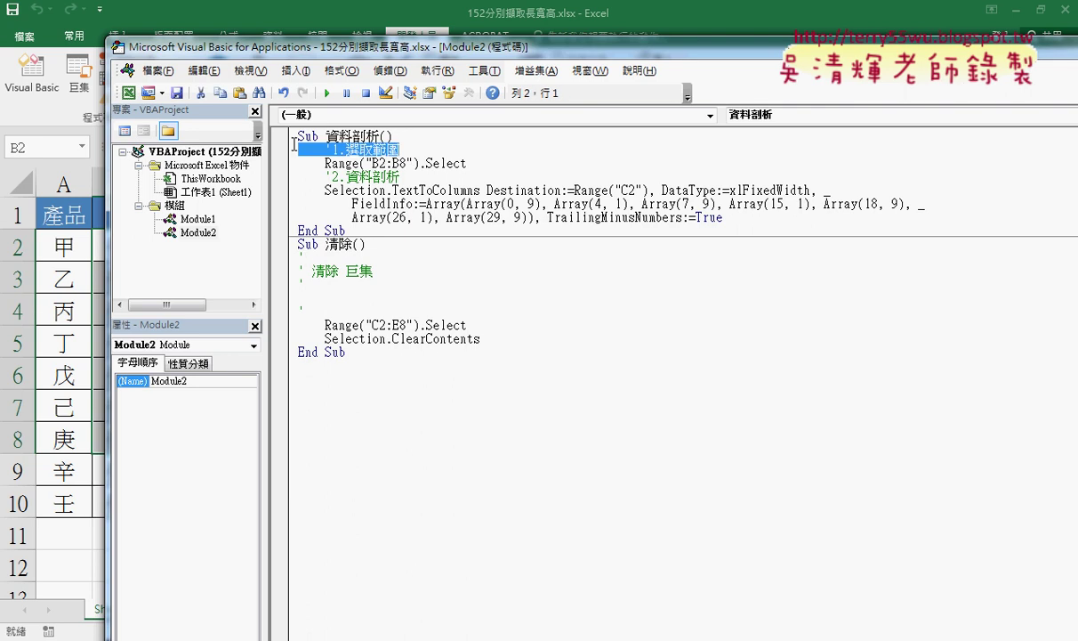
pyautogui.moveTo(400, 176); pyautogui.dragTo(265, 176)
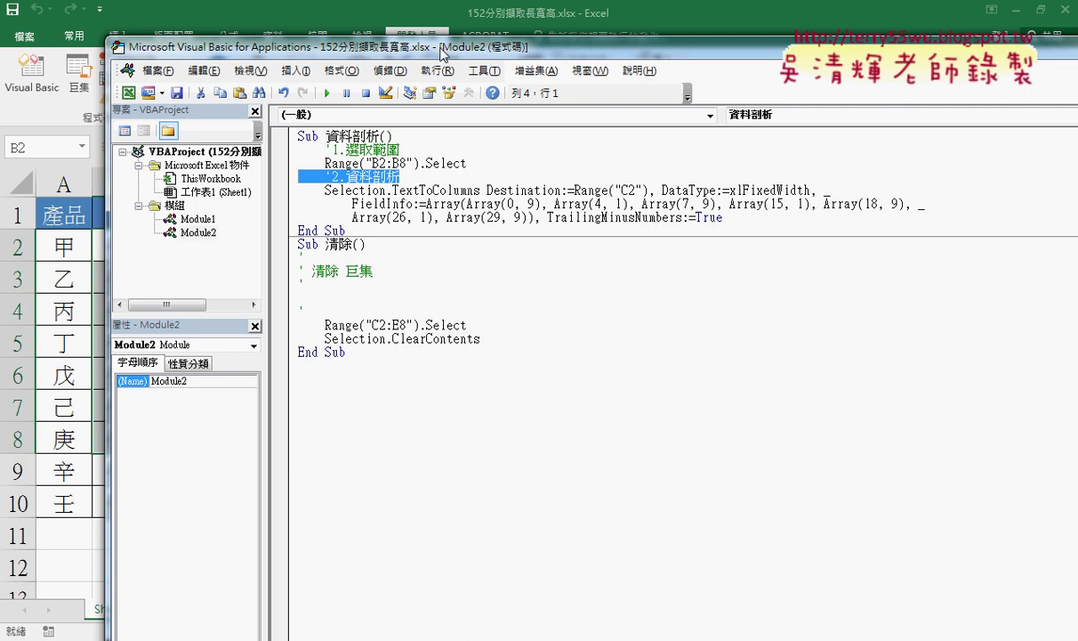
# Step: Run 資料剖析 on the worksheet, accept the replace-data warning, and return to the VBA editor
pyautogui.moveTo(443, 54); pyautogui.dragTo(523, 67)
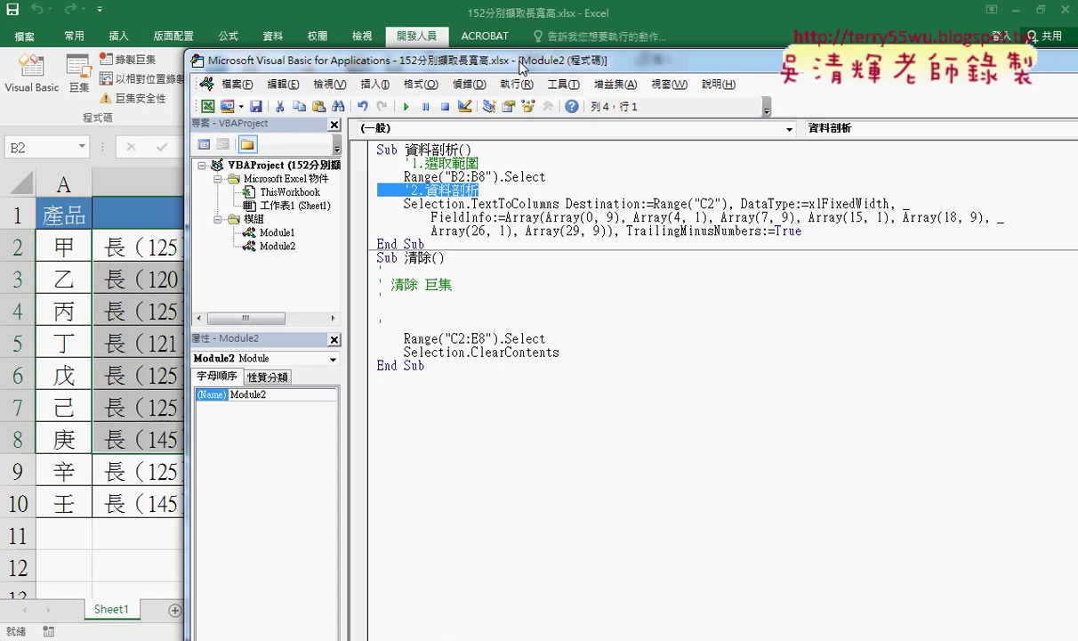
pyautogui.click(148, 242)
pyautogui.click(736, 265)
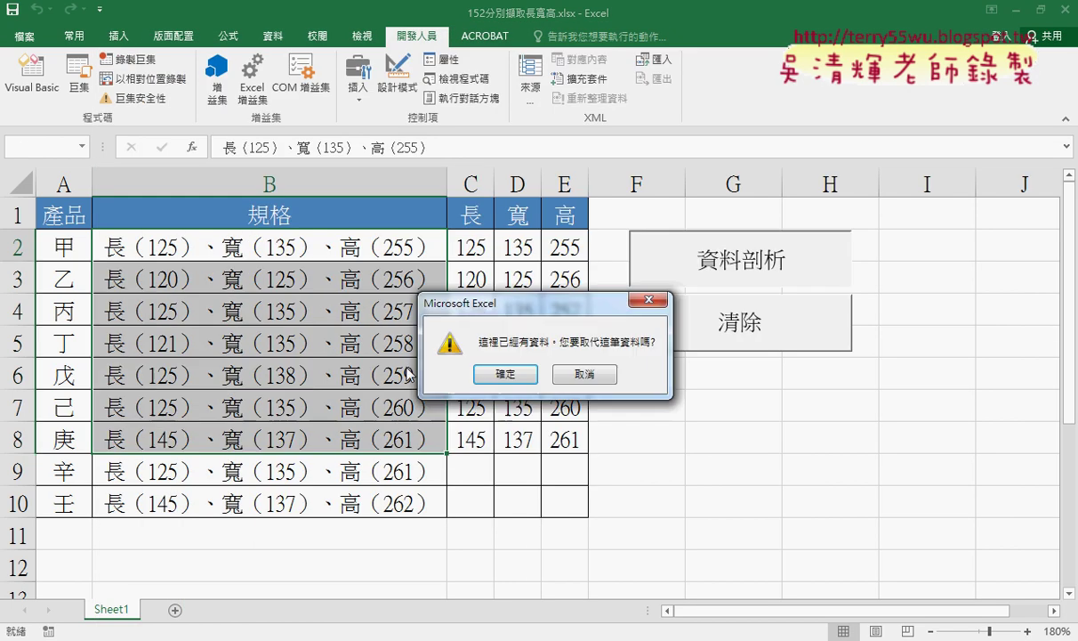
pyautogui.click(515, 373)
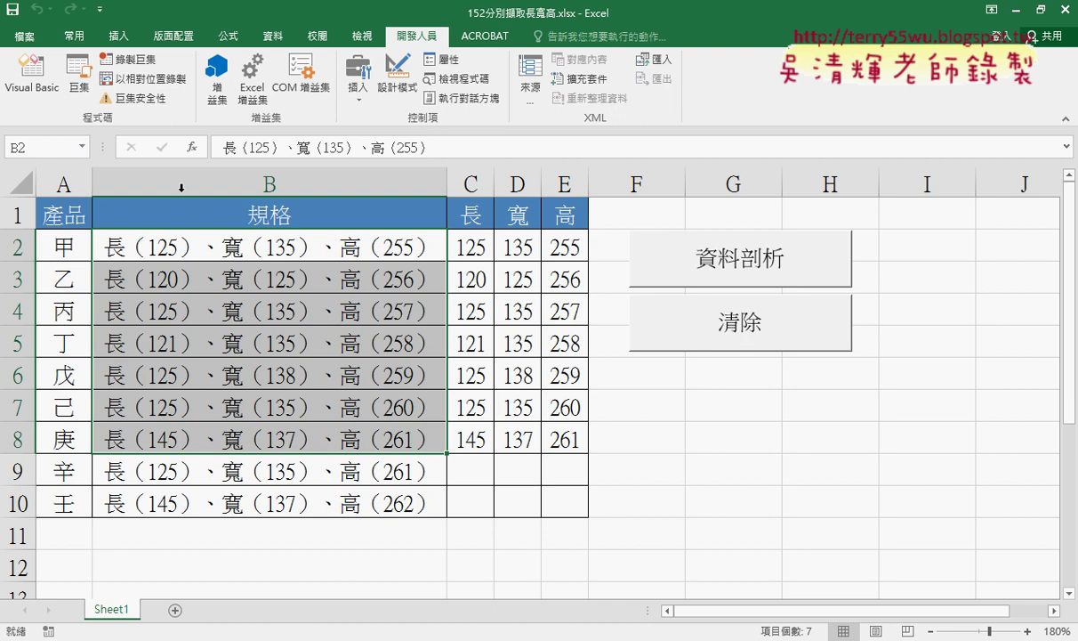
pyautogui.click(41, 81)
# Step: Add an indented Application.DisplayAlerts = False line under Sub 資料剖析() using IntelliSense
pyautogui.click(492, 154)
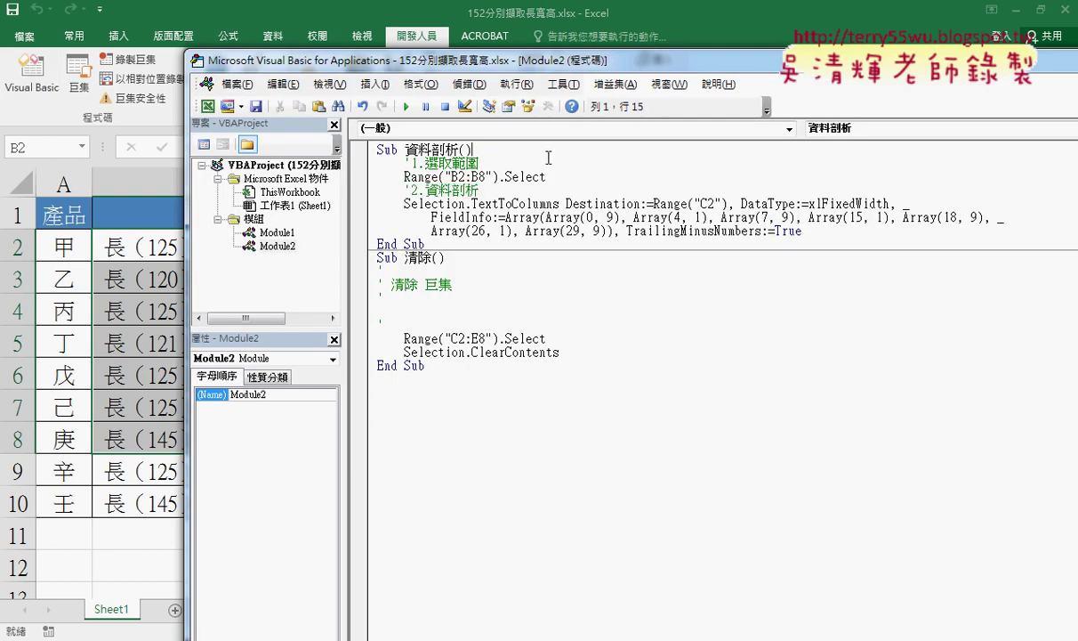
pyautogui.press('Return')
pyautogui.press('Tab')
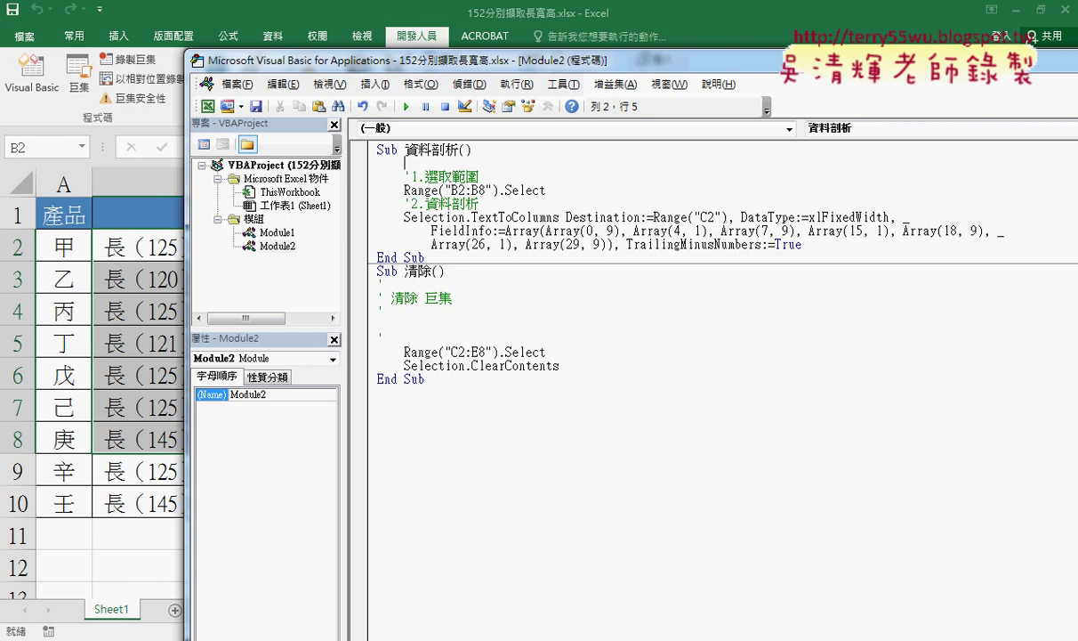
pyautogui.write('a')
pyautogui.write('ppl')
pyautogui.write('ica')
pyautogui.write('t')
pyautogui.write('ion')
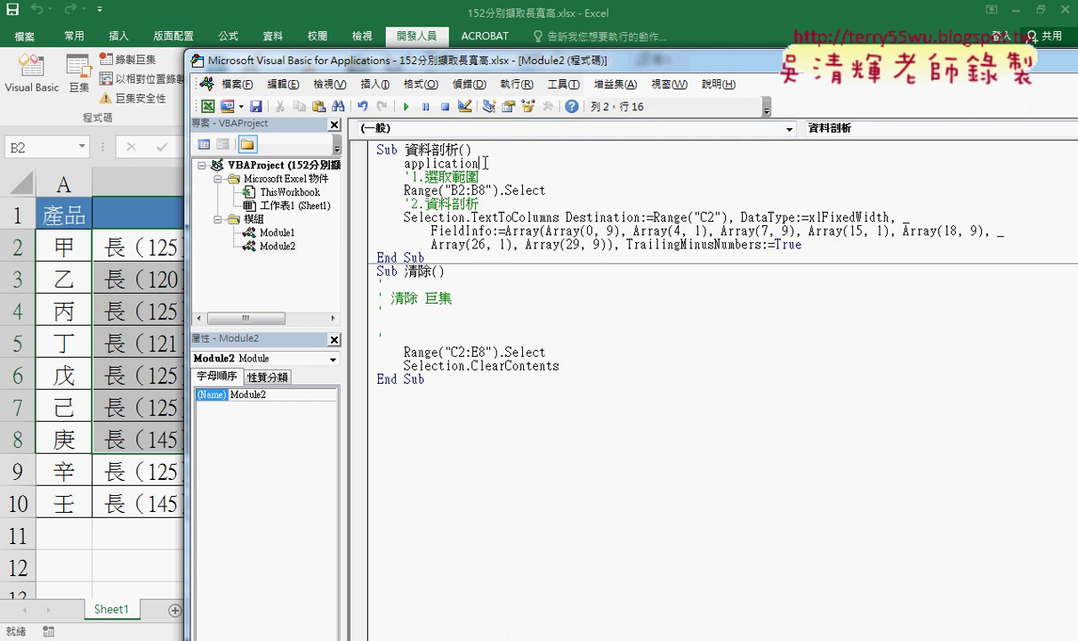
pyautogui.moveTo(485, 164); pyautogui.dragTo(403, 165)
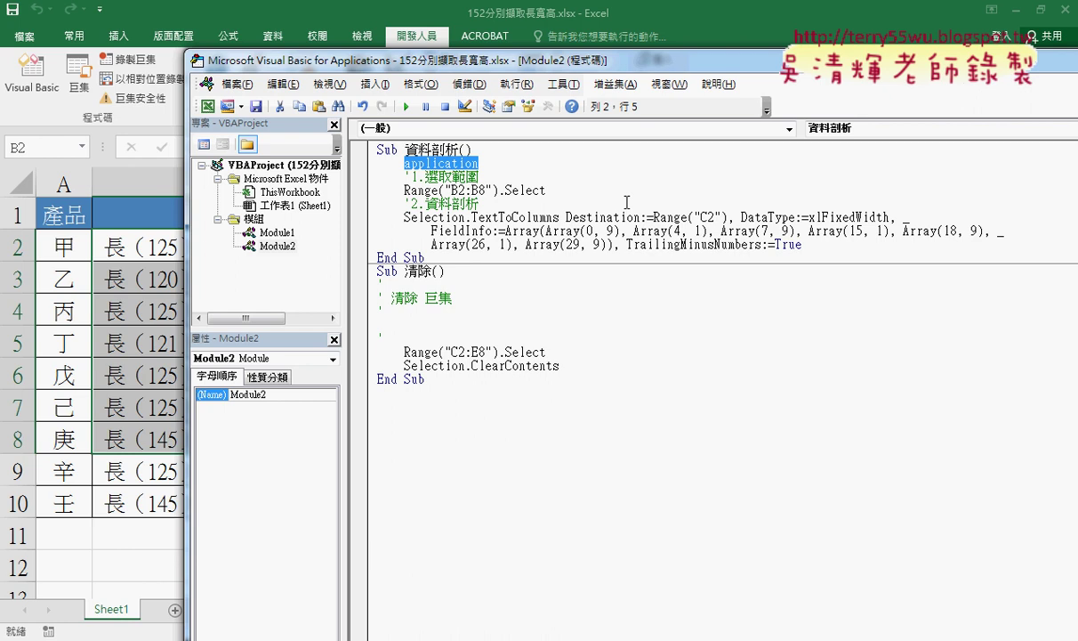
pyautogui.press('End')
pyautogui.write('.')
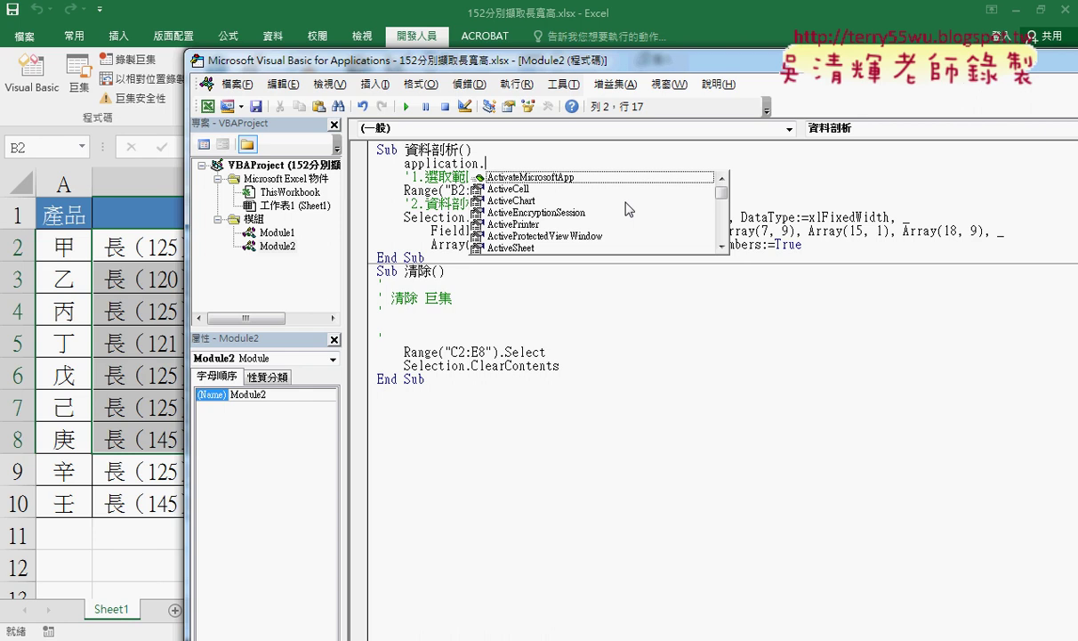
pyautogui.write('d')
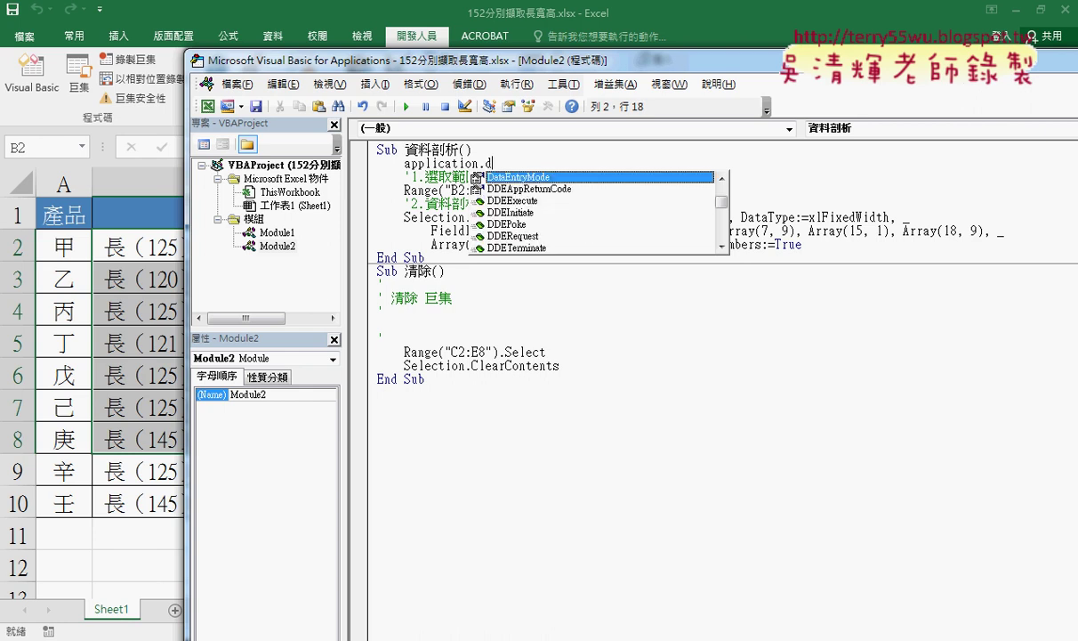
pyautogui.write('i')
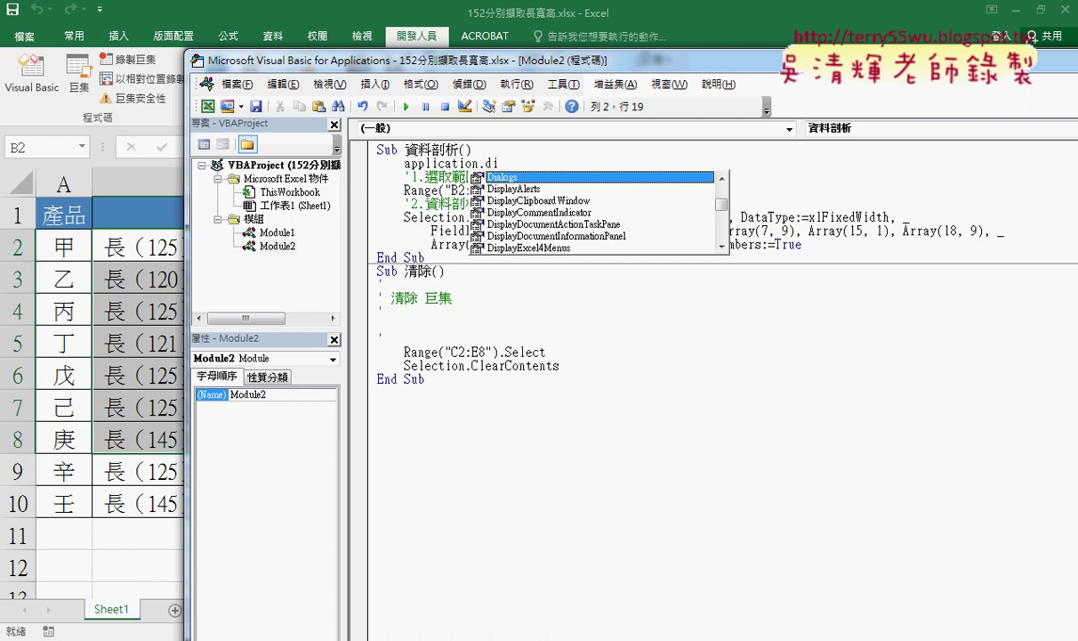
pyautogui.write('s')
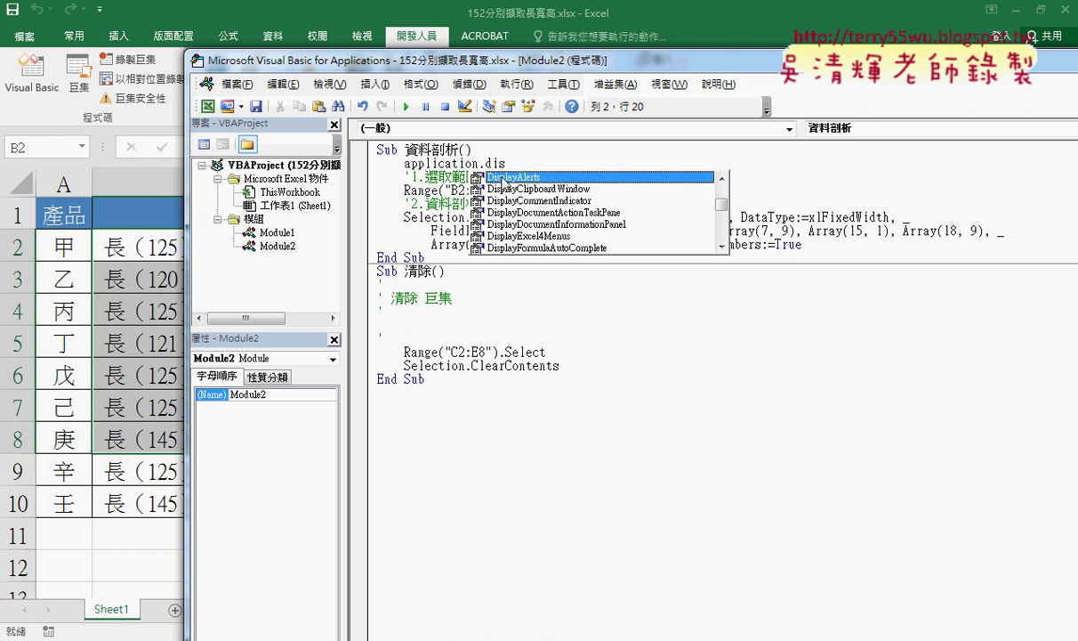
pyautogui.doubleClick(533, 178)
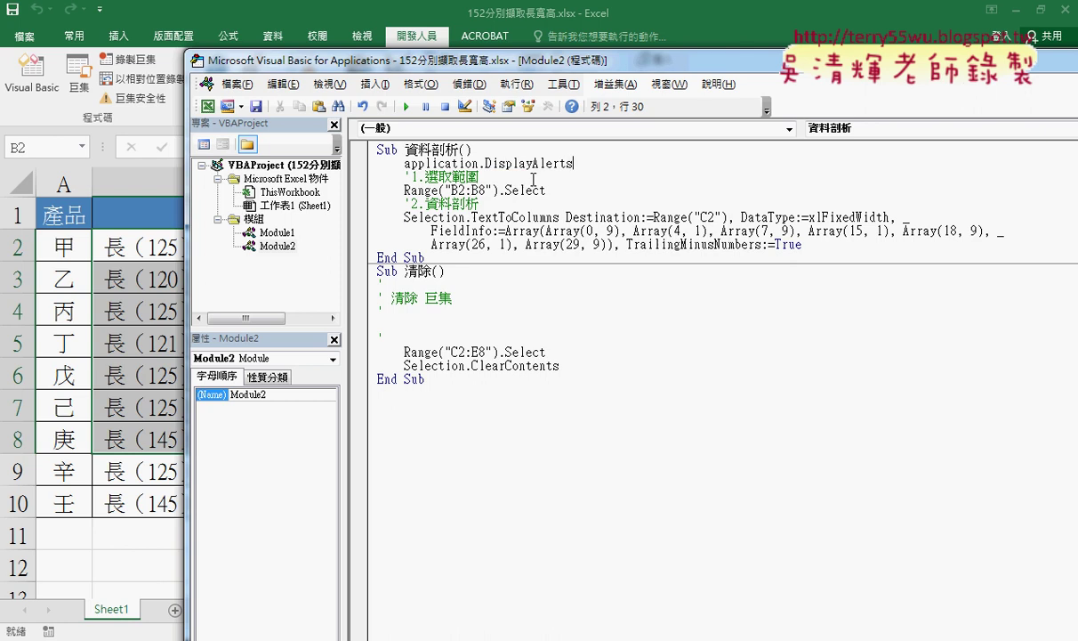
pyautogui.write('=')
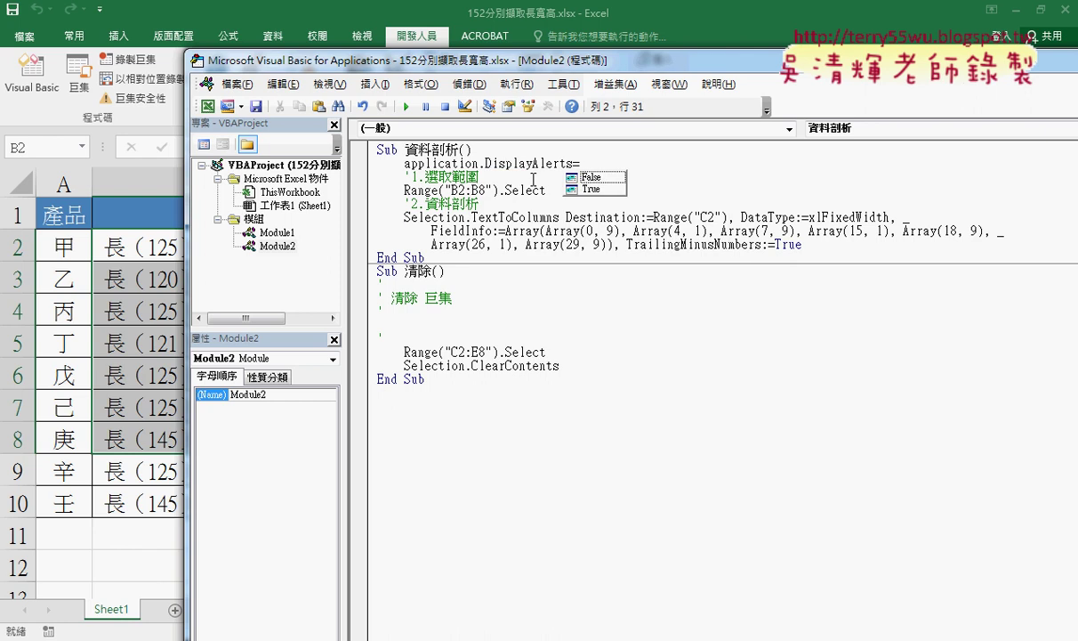
pyautogui.press('Down')
pyautogui.press('Down')
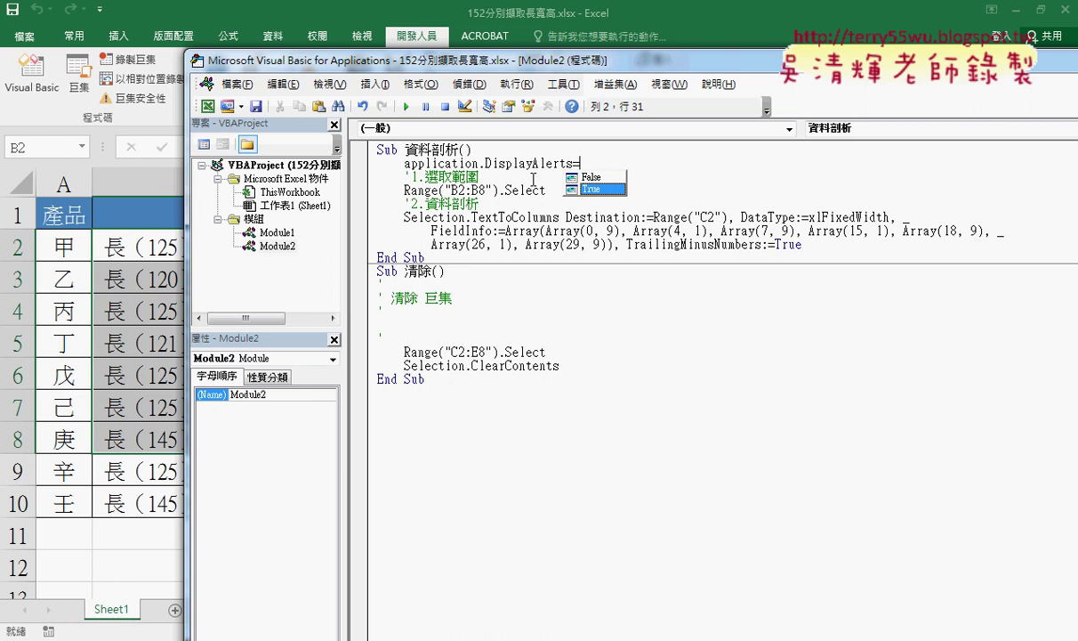
pyautogui.press('Up')
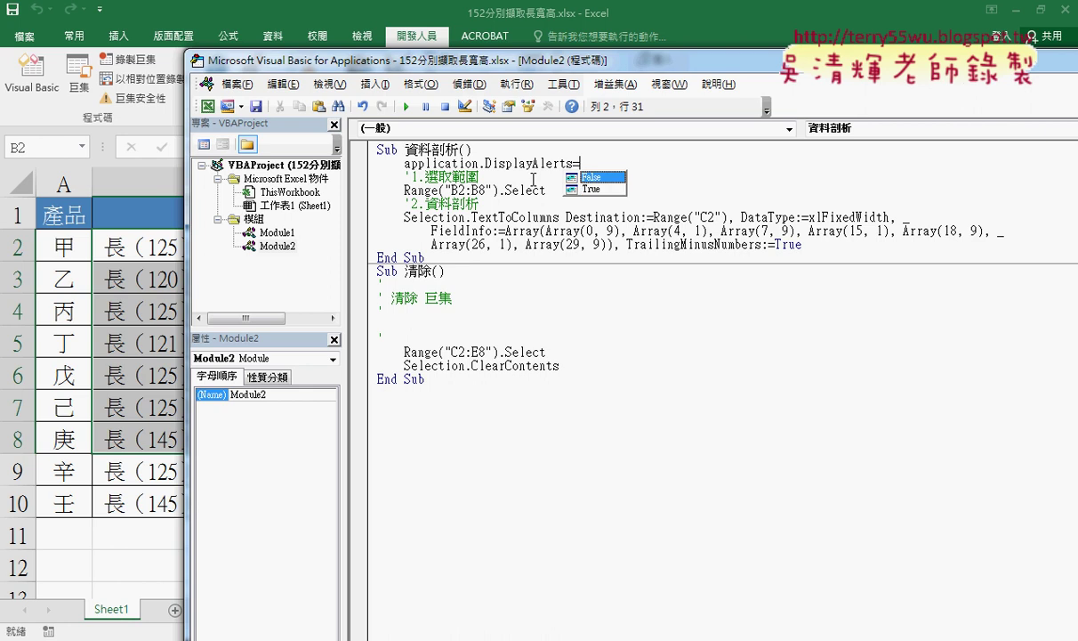
pyautogui.doubleClick(598, 178)
pyautogui.click(598, 217)
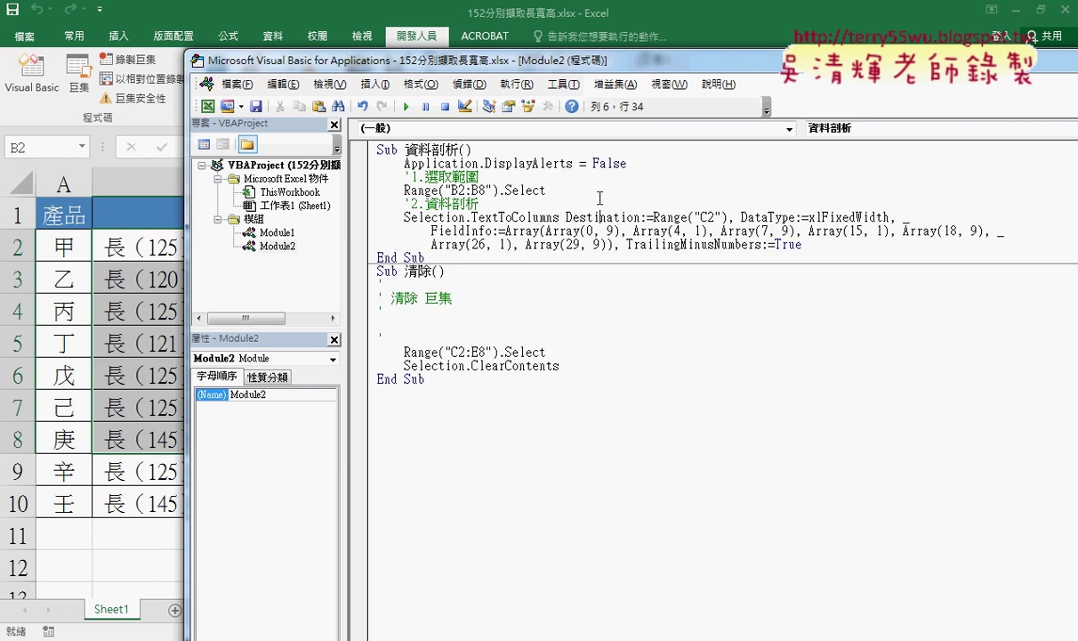
# Step: Add an empty line after the TextToColumns statement, before End Sub
pyautogui.moveTo(481, 163); pyautogui.dragTo(575, 164)
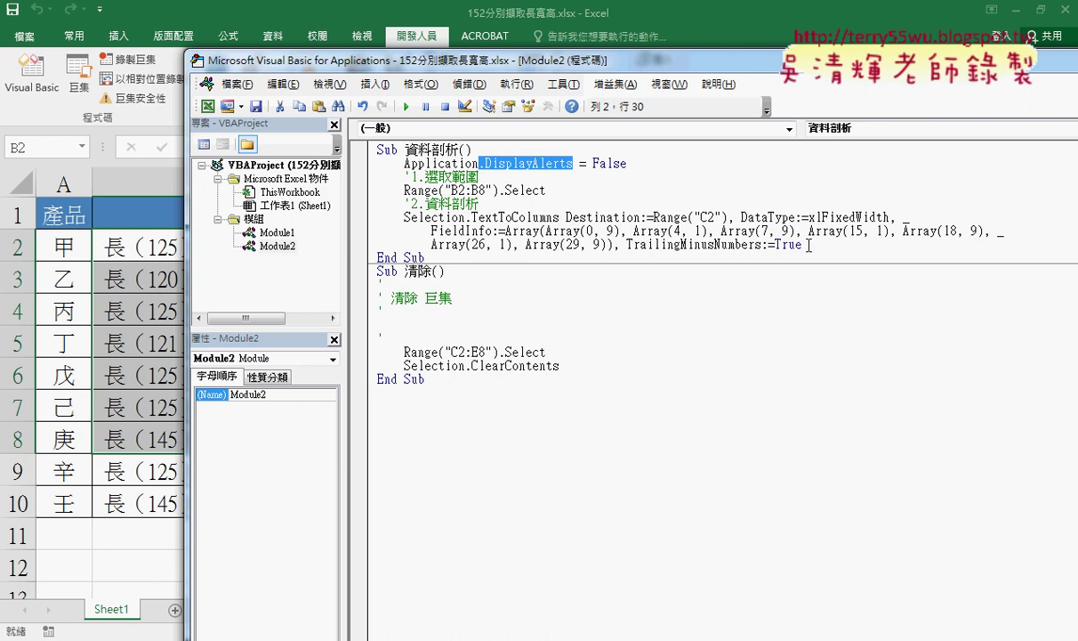
pyautogui.click(836, 242)
pyautogui.press('Return')
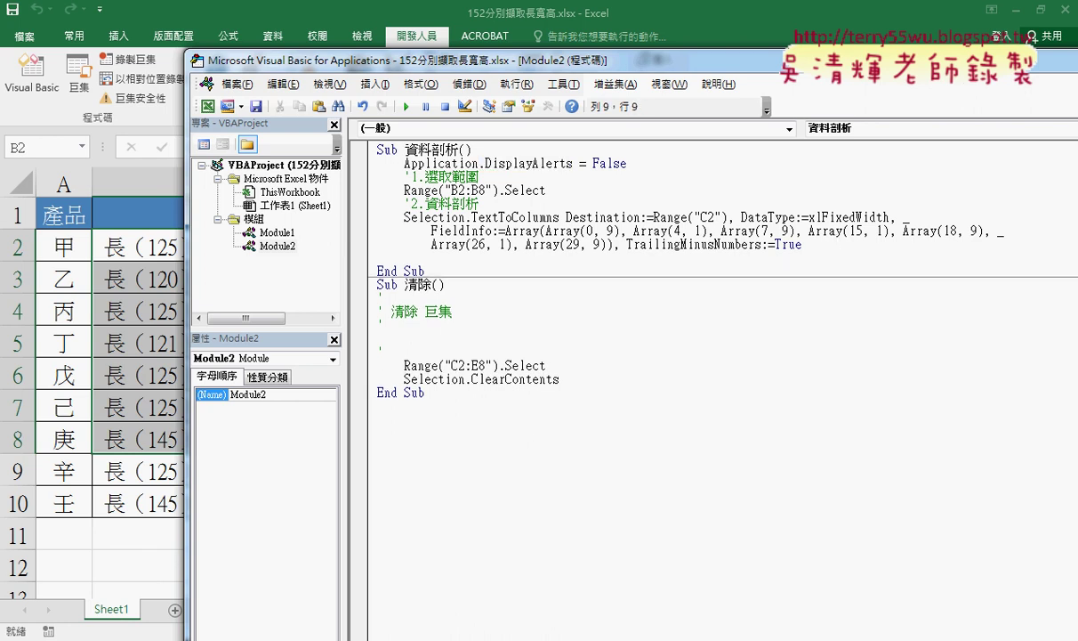
# Step: Copy the DisplayAlerts line above End Sub and set it to Application.DisplayAlerts = True
pyautogui.moveTo(627, 163)
pyautogui.mouseDown()
pyautogui.moveTo(406, 164)
pyautogui.moveTo(415, 260)
pyautogui.mouseUp()
pyautogui.moveTo(628, 257); pyautogui.dragTo(579, 259)
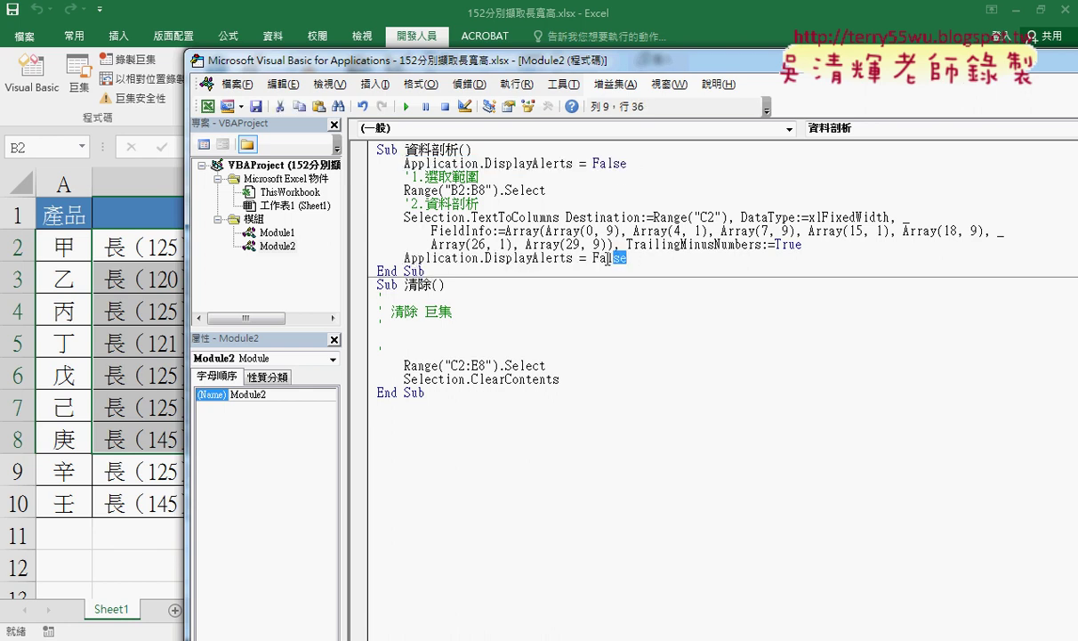
pyautogui.write('=')
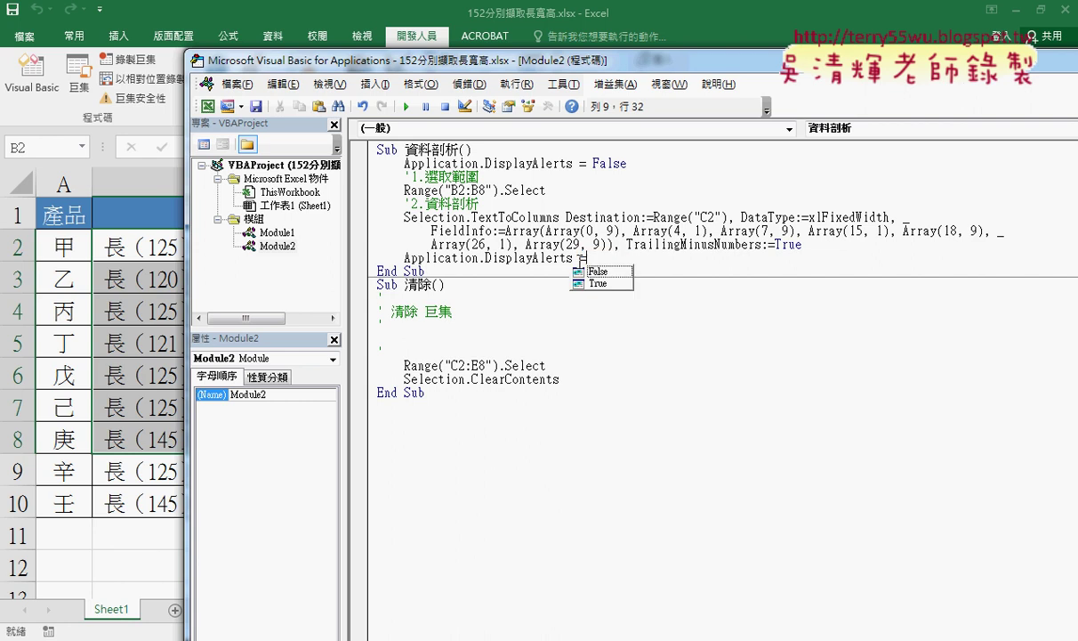
pyautogui.press('Down')
pyautogui.press('space')
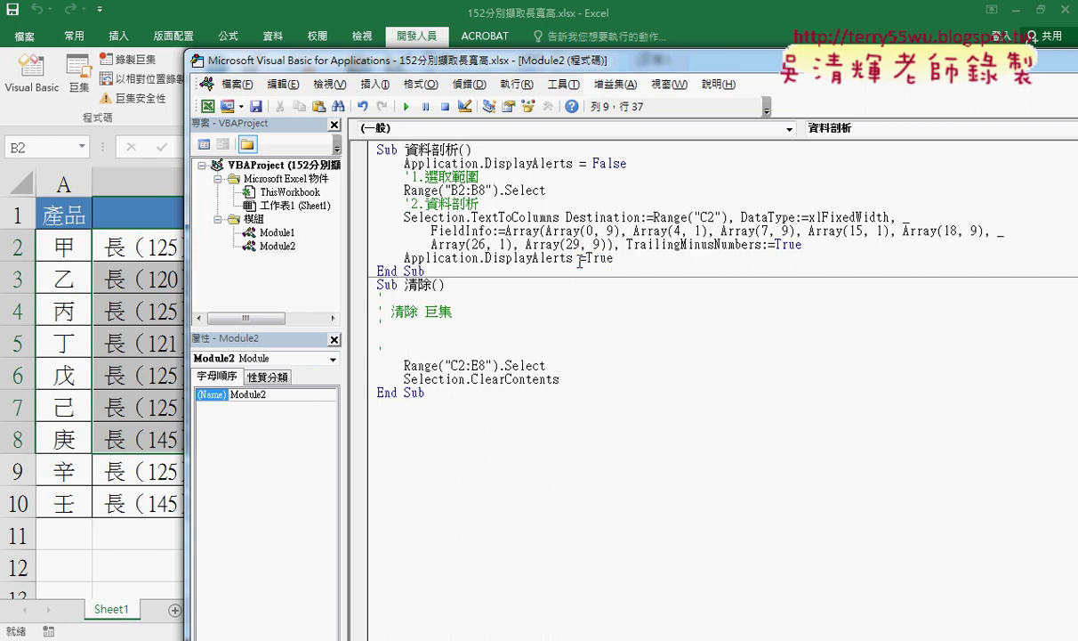
pyautogui.click(556, 303)
pyautogui.moveTo(572, 164); pyautogui.dragTo(532, 165)
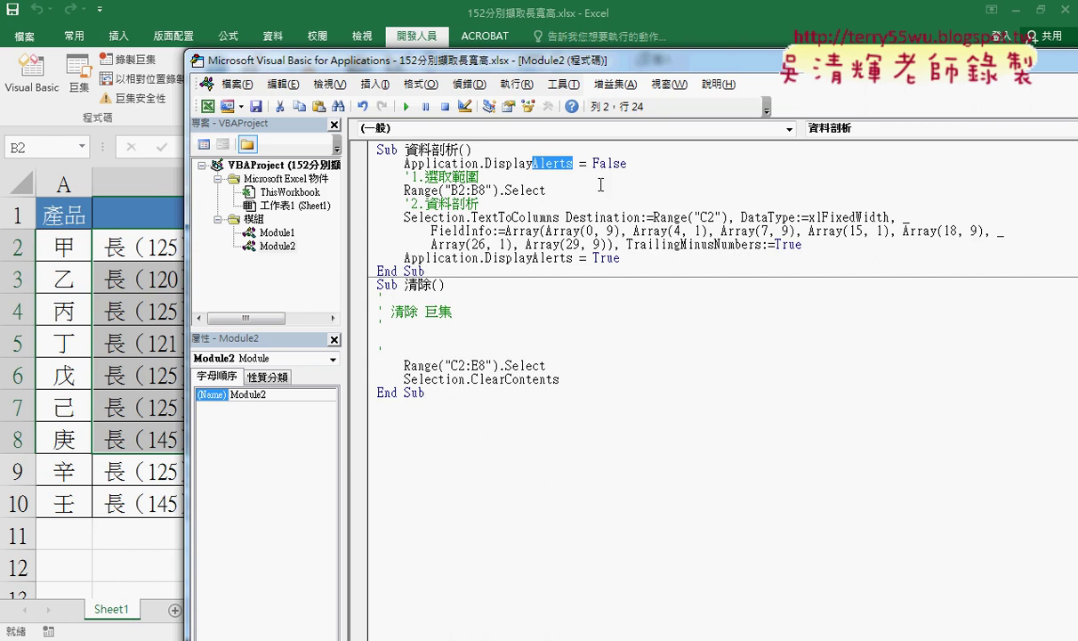
pyautogui.moveTo(627, 164); pyautogui.dragTo(484, 165)
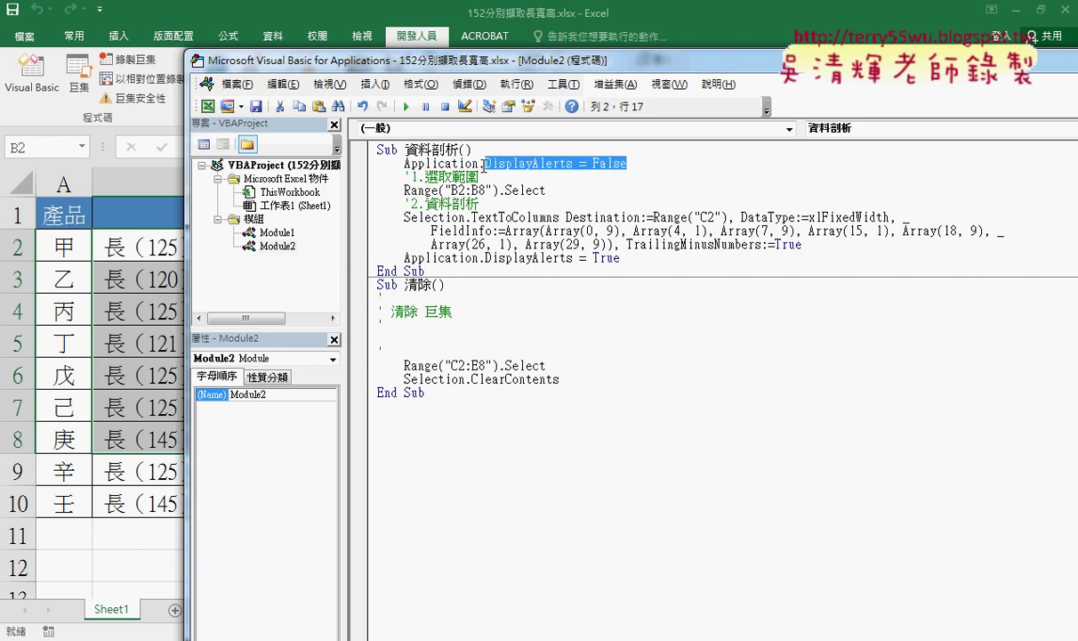
pyautogui.moveTo(573, 164); pyautogui.dragTo(533, 166)
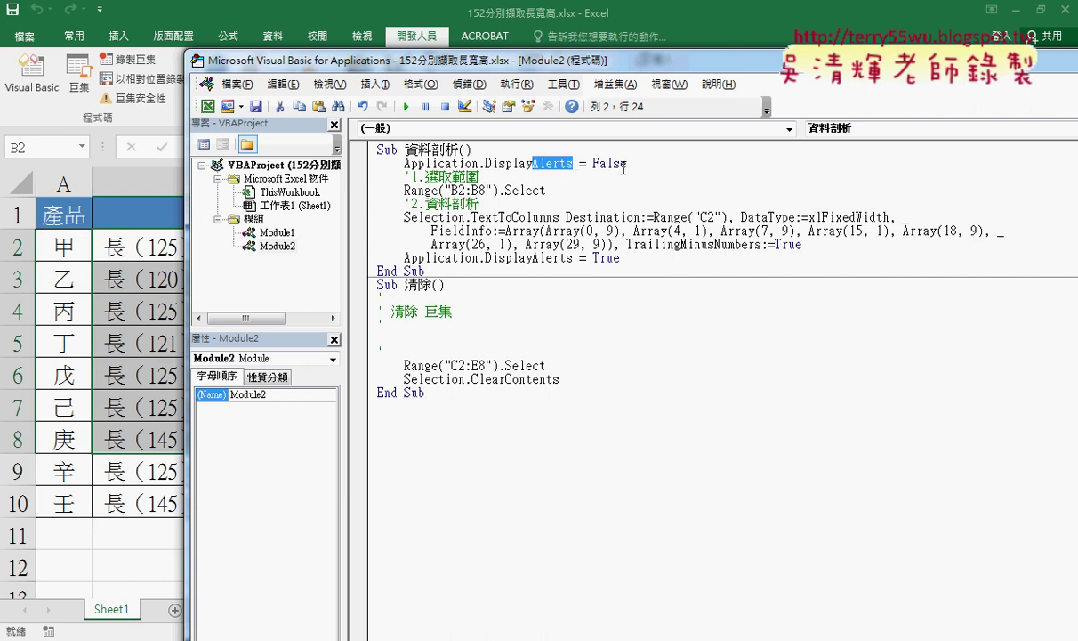
pyautogui.press('Up')
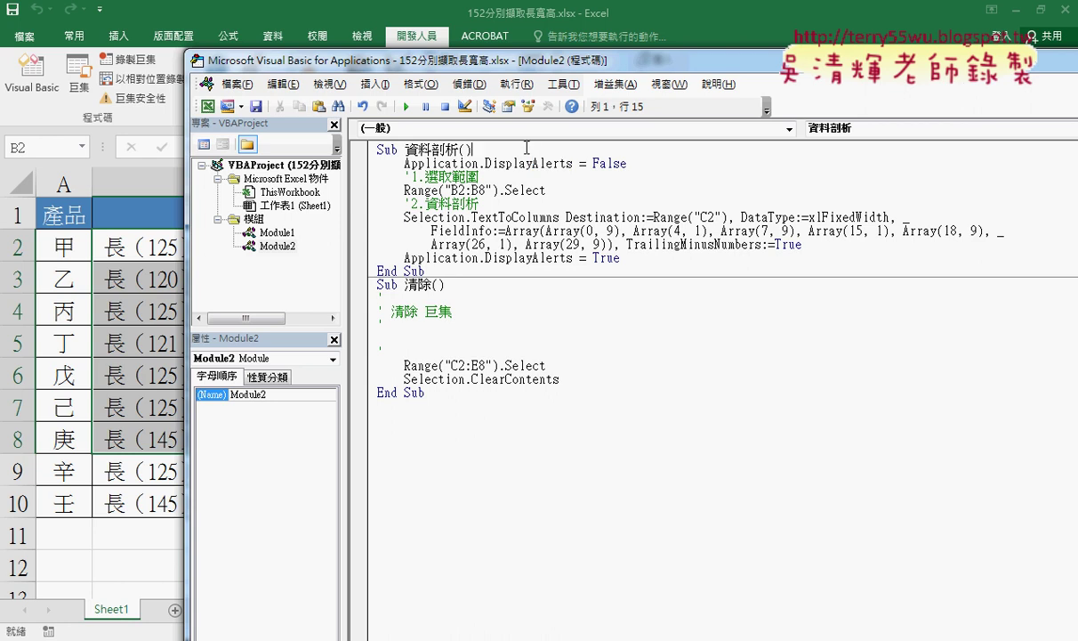
# Step: Add blank lines after DisplayAlerts = False and before DisplayAlerts = True
pyautogui.click(637, 163)
pyautogui.press('Return')
pyautogui.moveTo(627, 164); pyautogui.dragTo(404, 163)
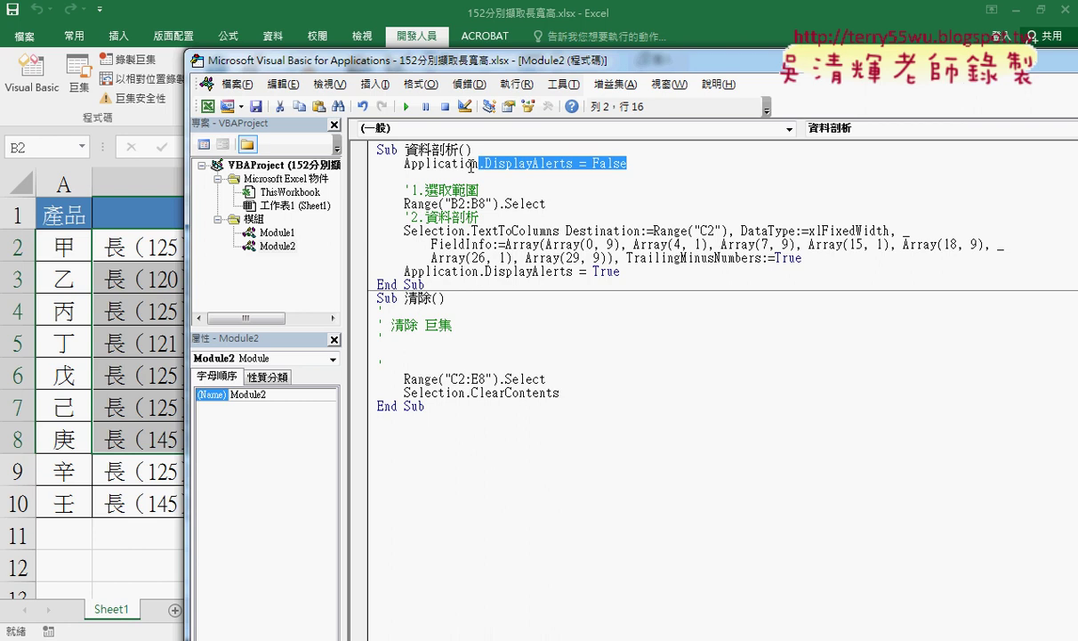
pyautogui.click(405, 270)
pyautogui.press('Return')
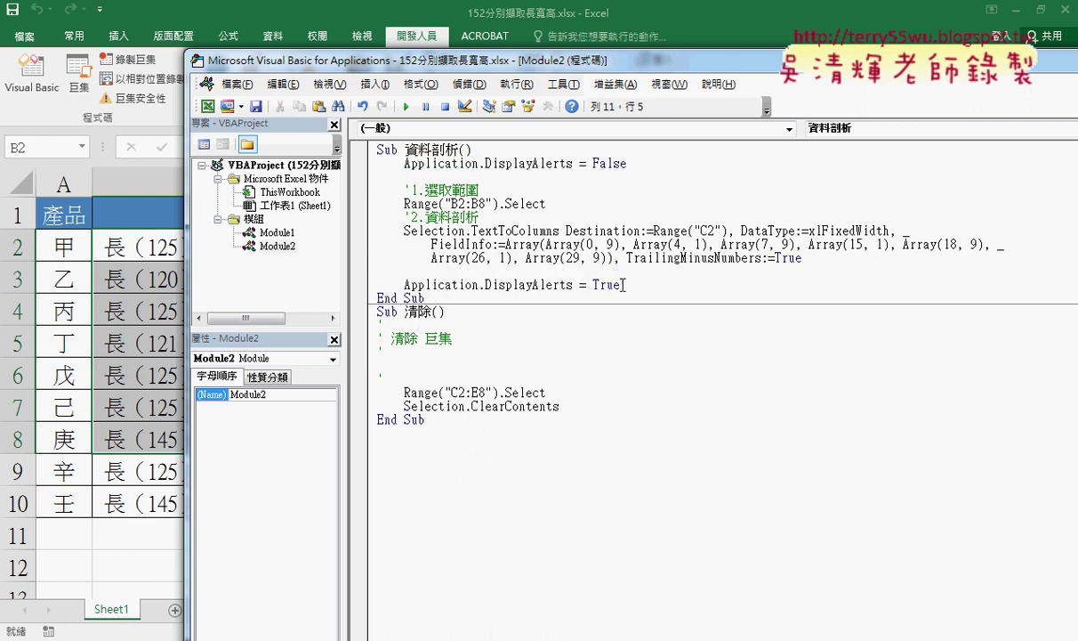
pyautogui.moveTo(620, 285); pyautogui.dragTo(405, 278)
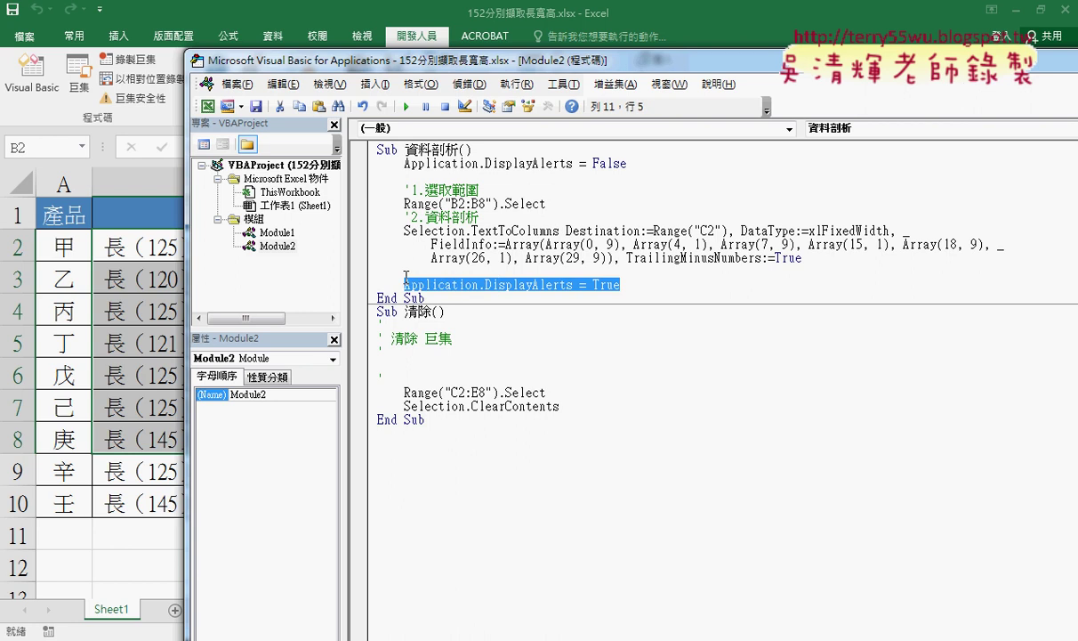
pyautogui.moveTo(627, 164); pyautogui.dragTo(404, 164)
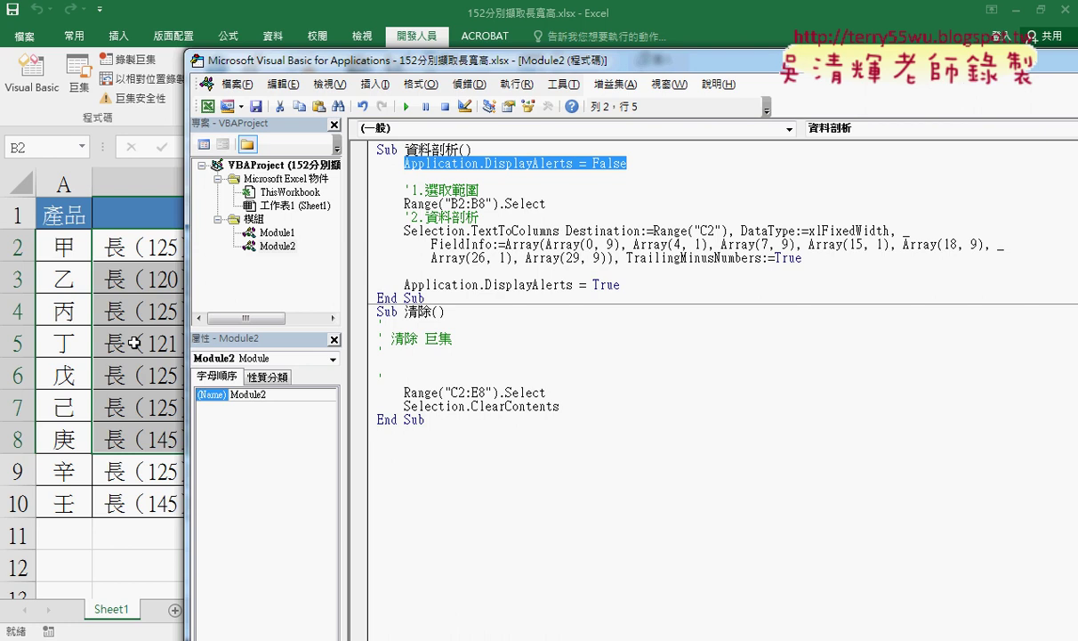
# Step: Alternate the 清除 and 資料剖析 buttons repeatedly, ending with C2:E8 filled and no warning
pyautogui.click(133, 342)
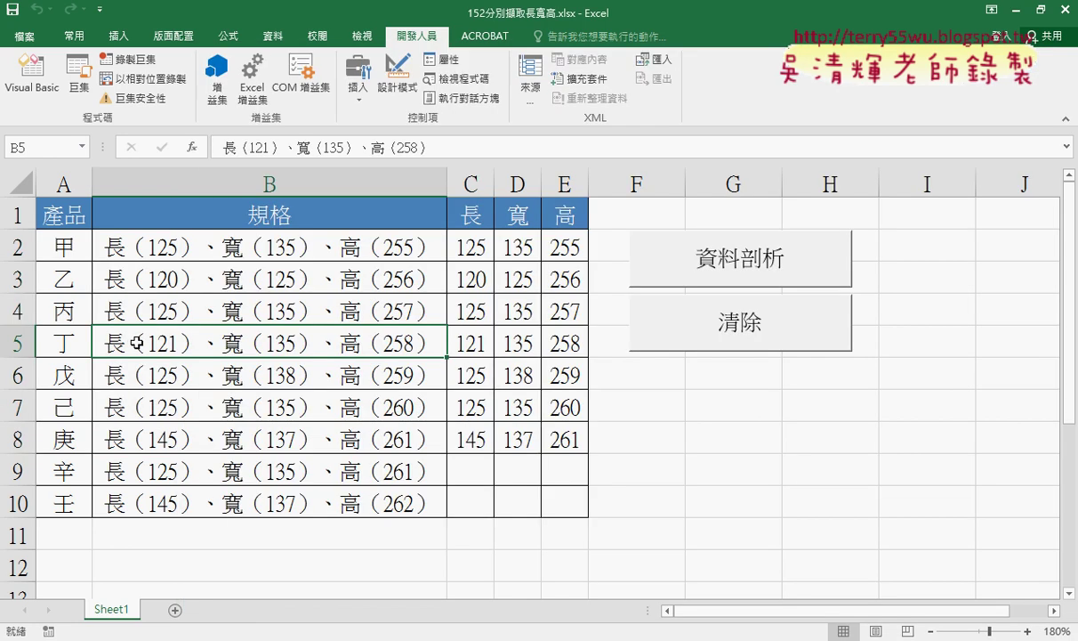
pyautogui.click(754, 329)
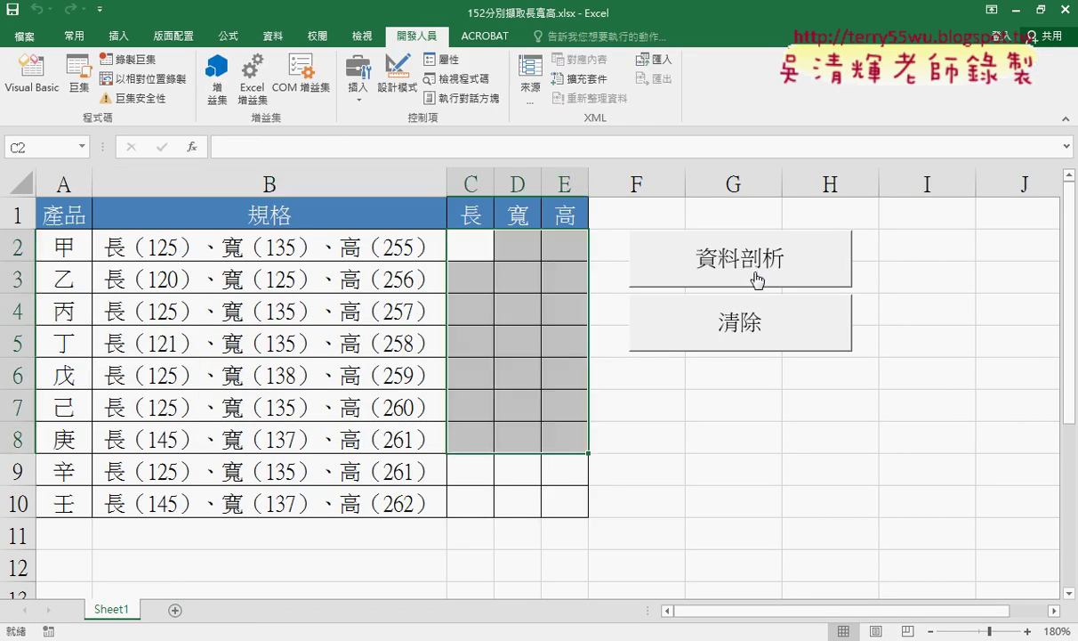
pyautogui.click(757, 279)
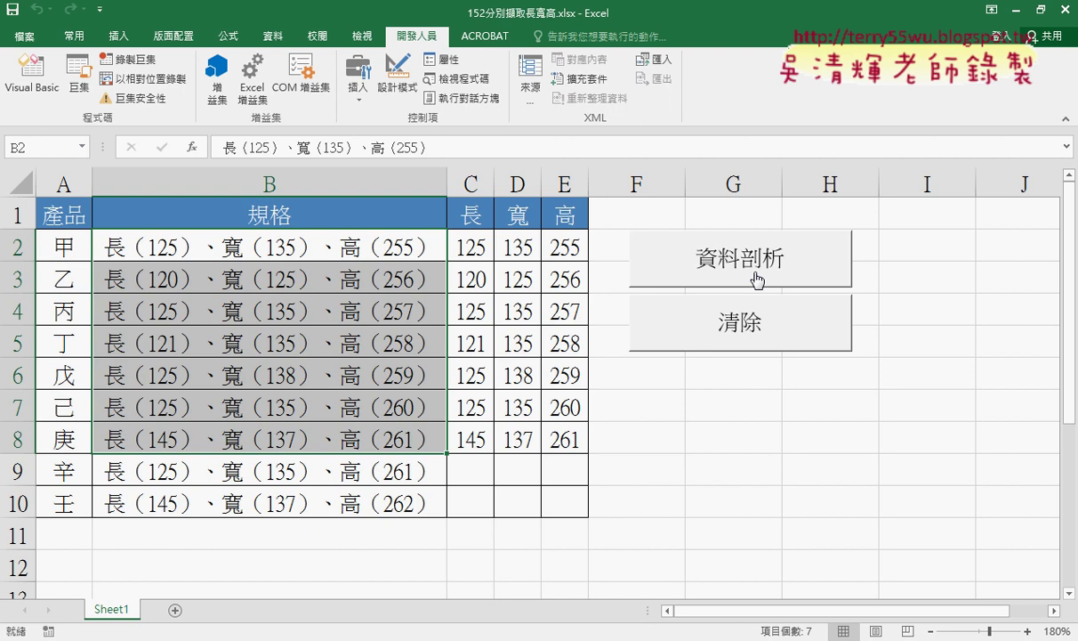
pyautogui.click(752, 322)
pyautogui.click(758, 274)
pyautogui.click(758, 328)
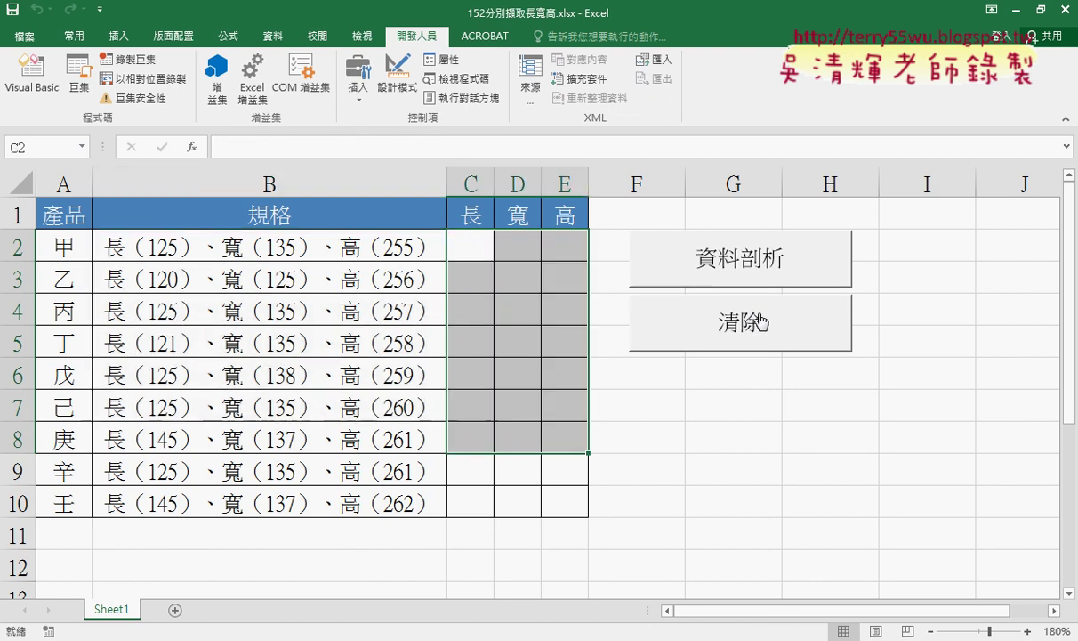
pyautogui.click(767, 265)
pyautogui.click(772, 323)
pyautogui.click(771, 267)
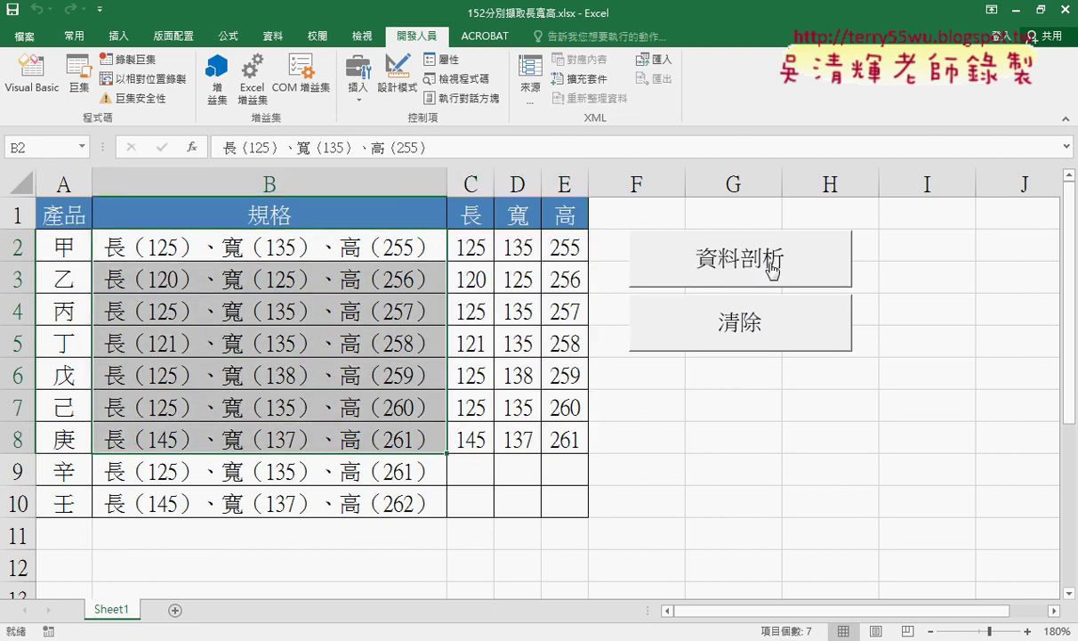
pyautogui.click(756, 342)
pyautogui.click(773, 273)
pyautogui.click(761, 322)
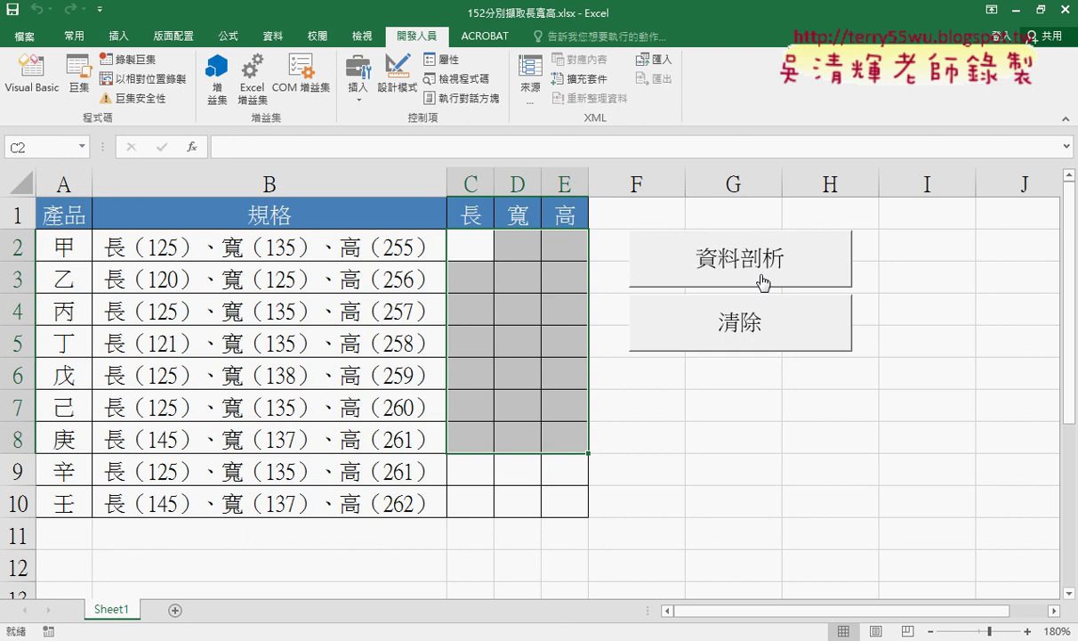
pyautogui.click(762, 282)
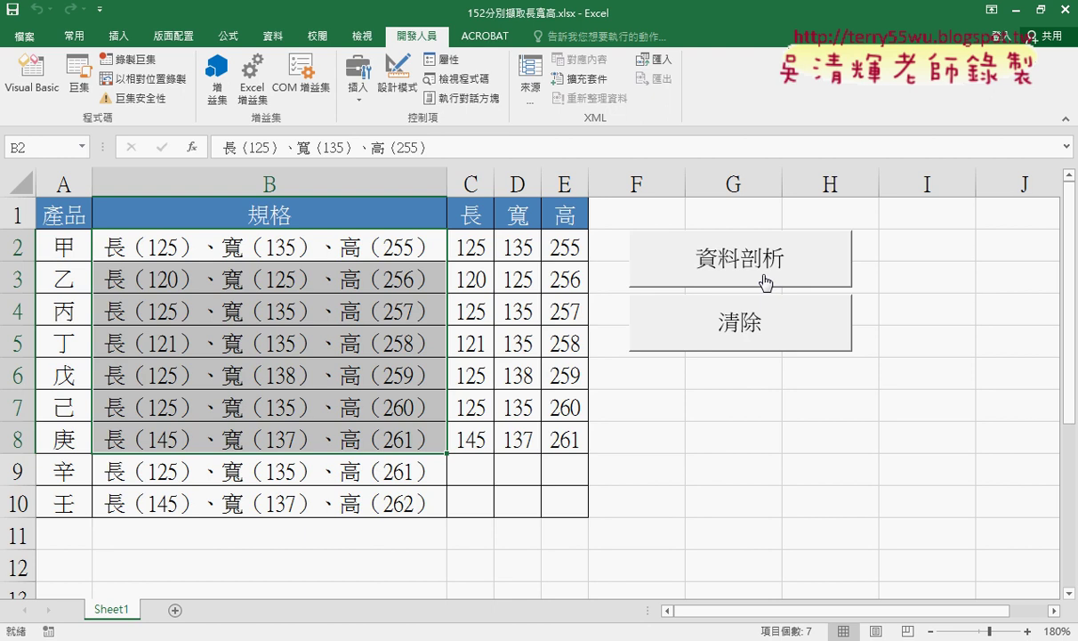
pyautogui.click(752, 325)
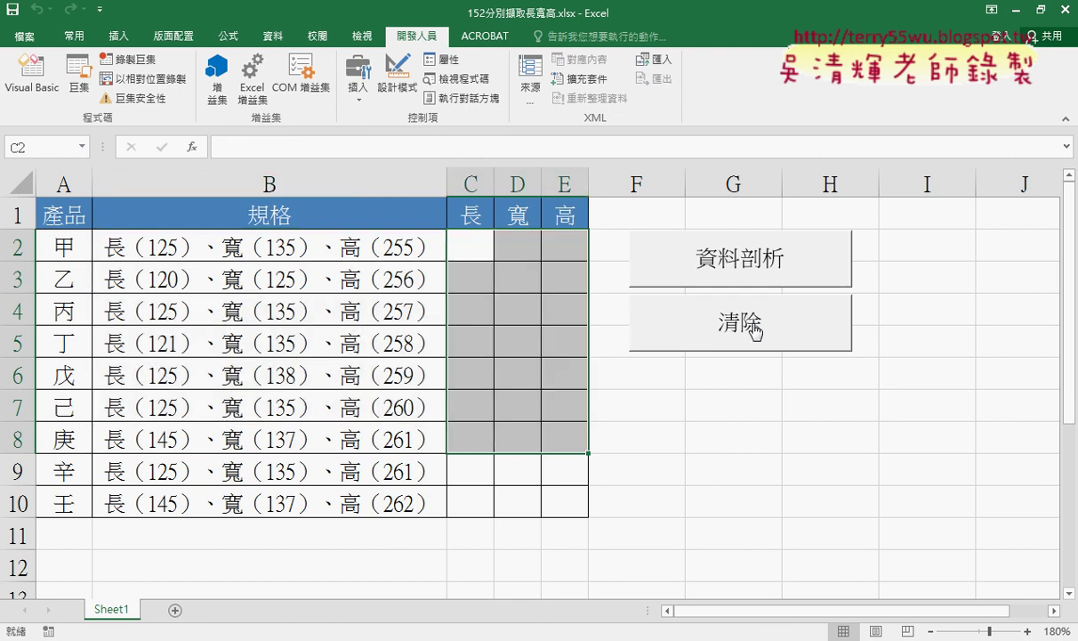
pyautogui.click(753, 258)
pyautogui.click(753, 325)
pyautogui.click(749, 260)
pyautogui.click(748, 325)
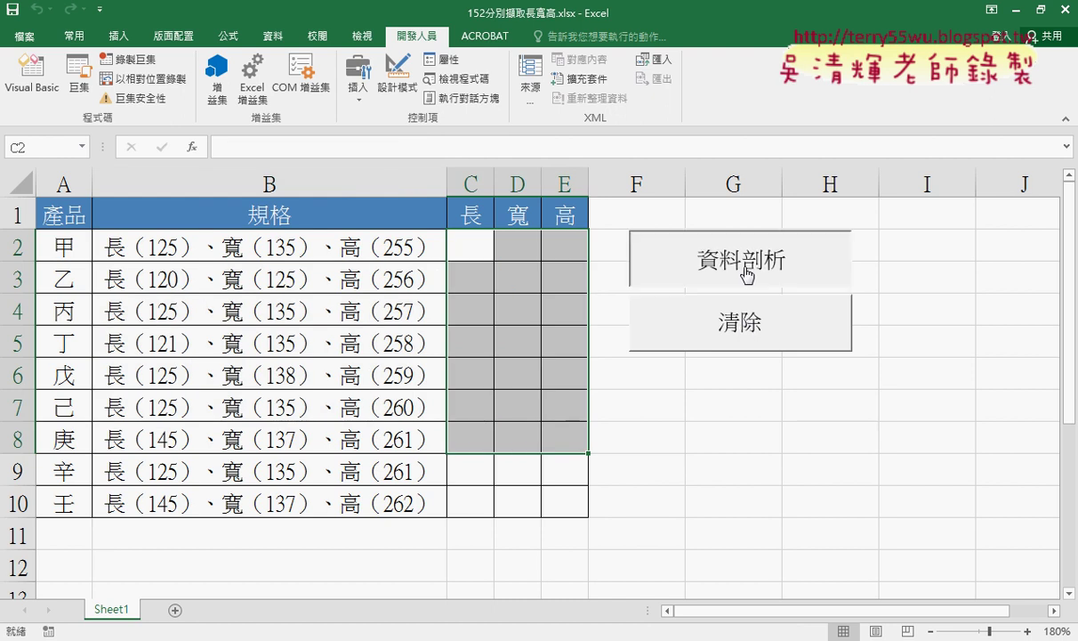
pyautogui.click(747, 275)
# Step: Select row 8, then rows 9–10 to show the rows the macro leaves unprocessed
pyautogui.click(29, 440)
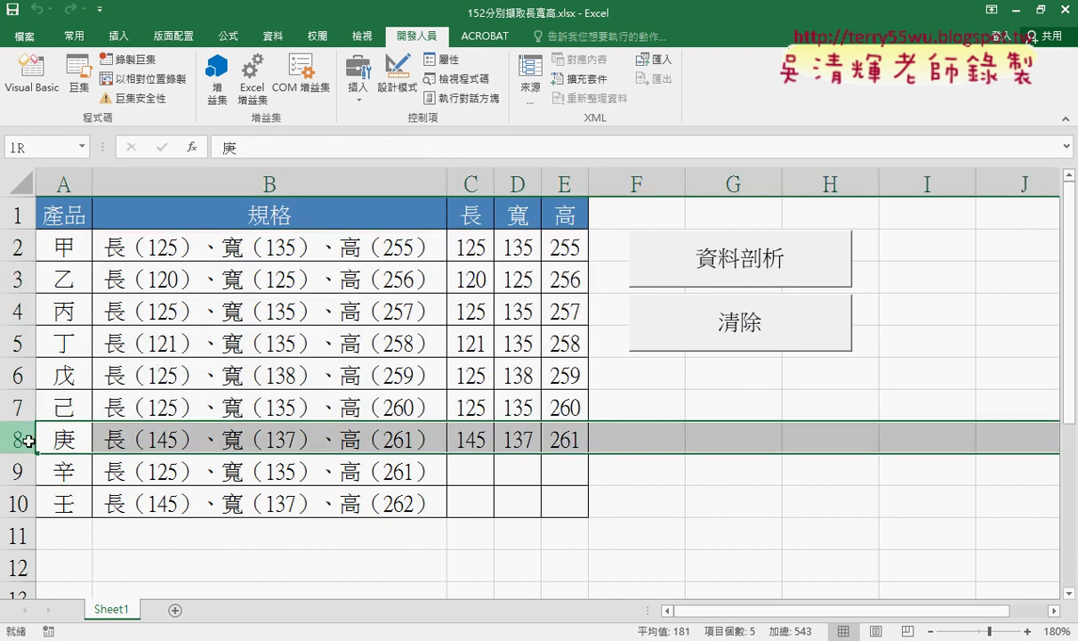
pyautogui.click(17, 492)
pyautogui.moveTo(17, 492); pyautogui.dragTo(18, 479)
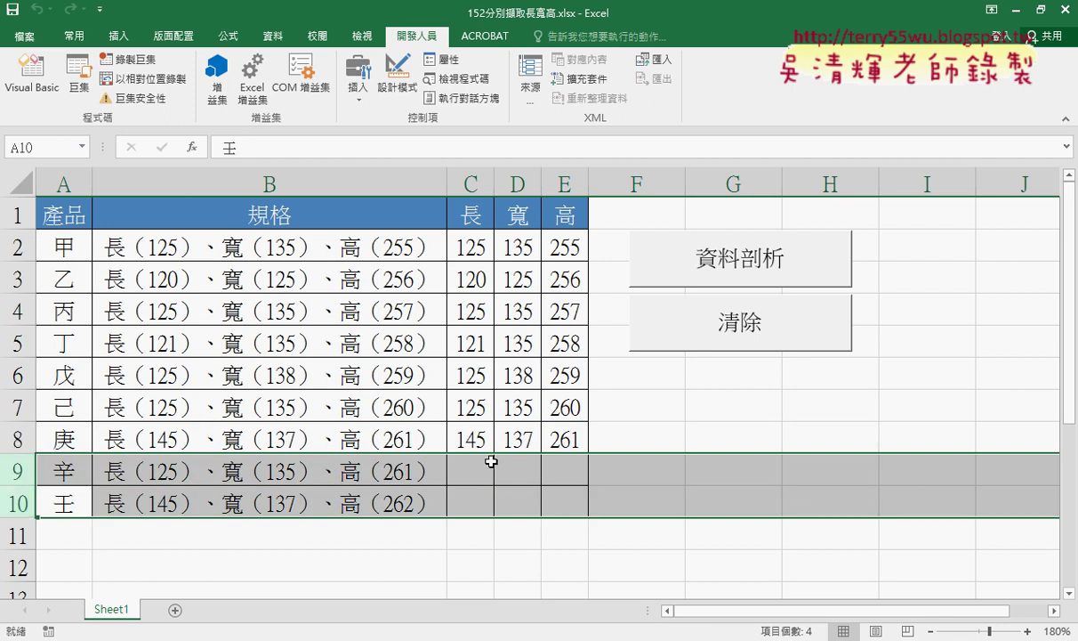
# Step: In the Visual Basic editor, highlight the fixed Range("B2:B8").Select line and its hard-coded row 8
pyautogui.click(31, 76)
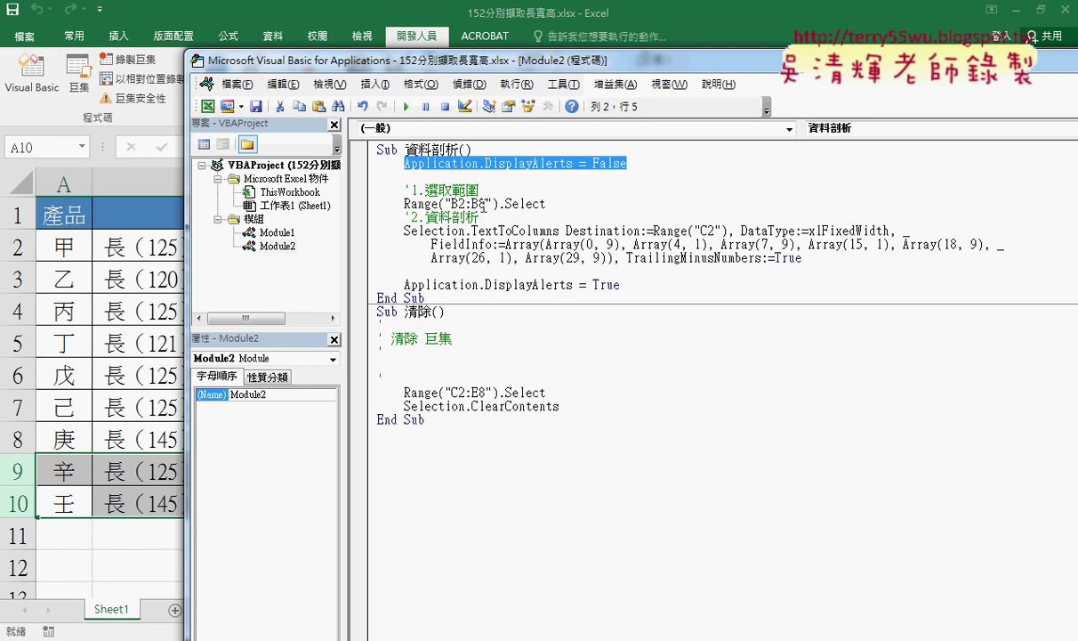
pyautogui.moveTo(549, 203); pyautogui.dragTo(404, 203)
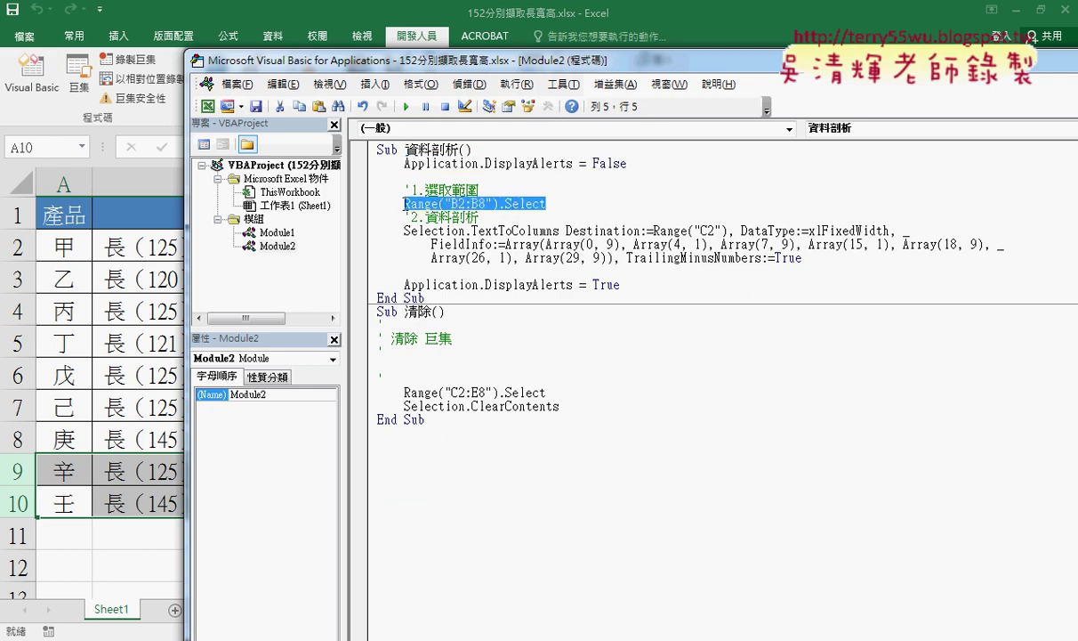
pyautogui.click(506, 204)
pyautogui.moveTo(485, 204); pyautogui.dragTo(477, 203)
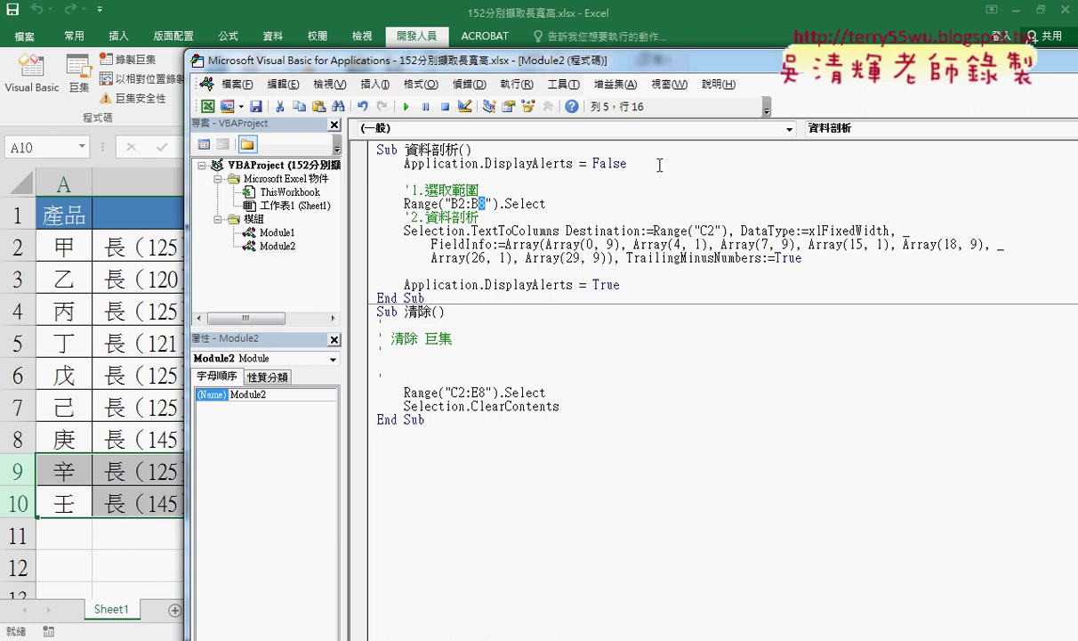
pyautogui.click(555, 153)
# Step: Add an indented r=Range("A2").End(xlDown).Row line at the top of Sub 資料剖析
pyautogui.press('Return')
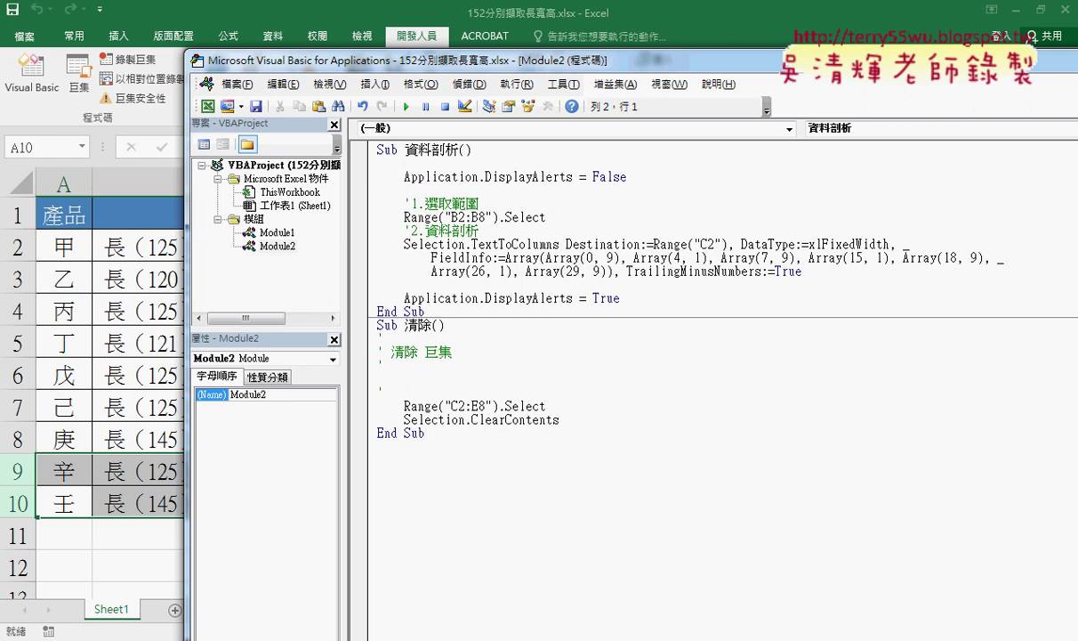
pyautogui.press('Tab')
pyautogui.write('r')
pyautogui.write('=')
pyautogui.write('r')
pyautogui.write('ange')
pyautogui.write('("')
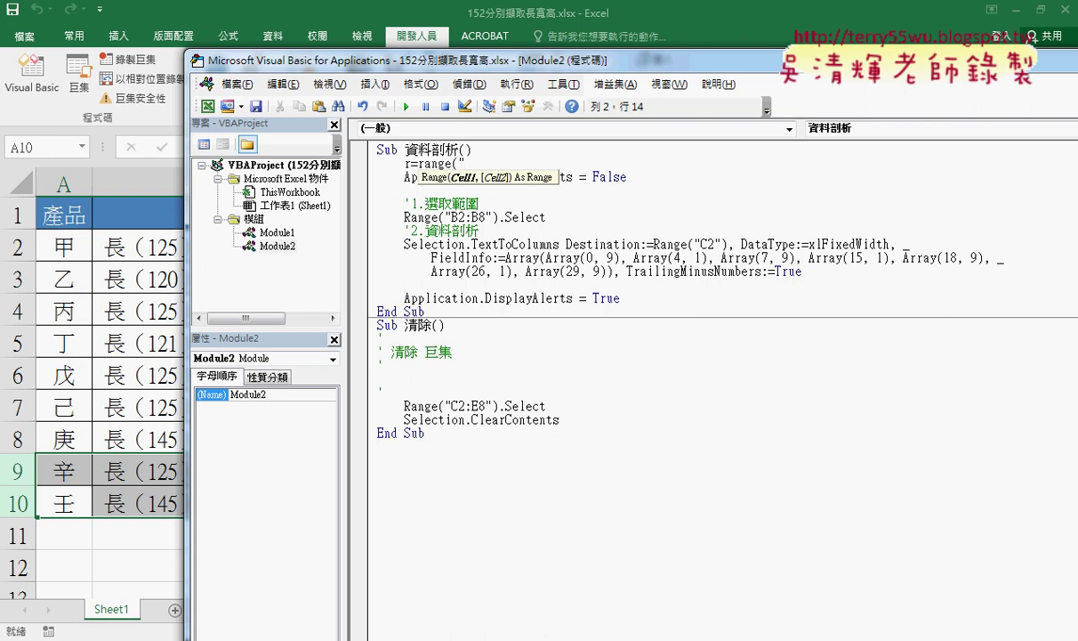
pyautogui.write('A2')
pyautogui.write('")')
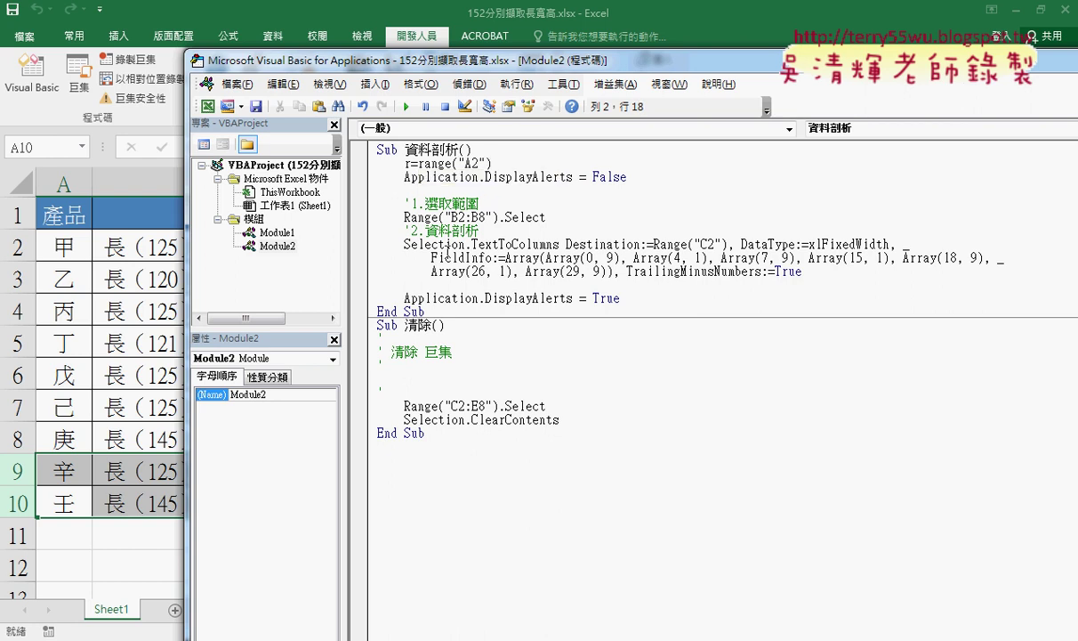
pyautogui.write('.')
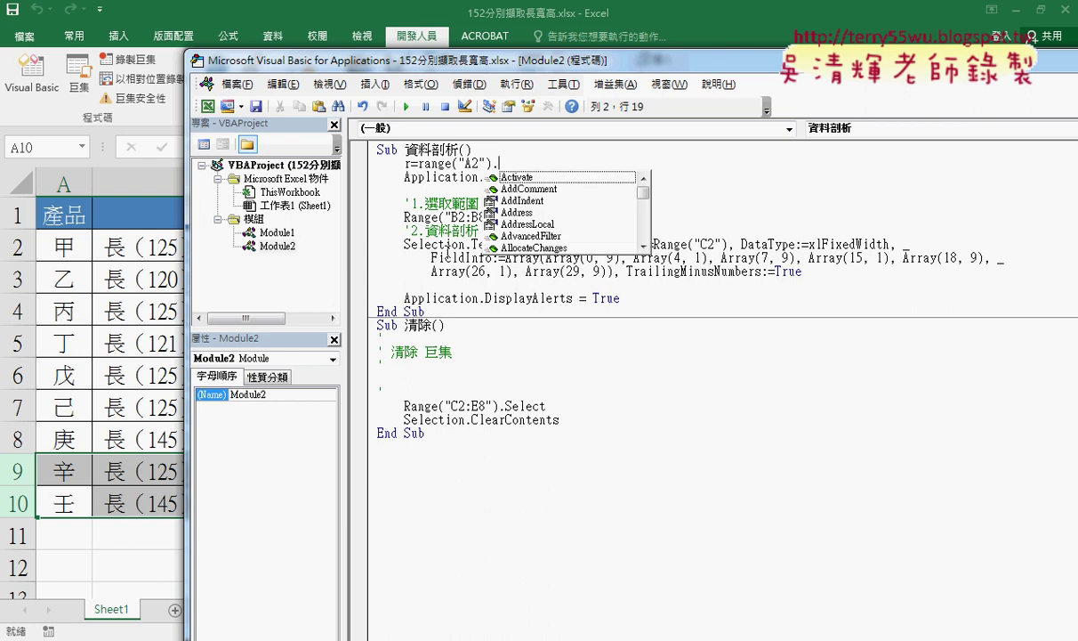
pyautogui.write('E')
pyautogui.write('n')
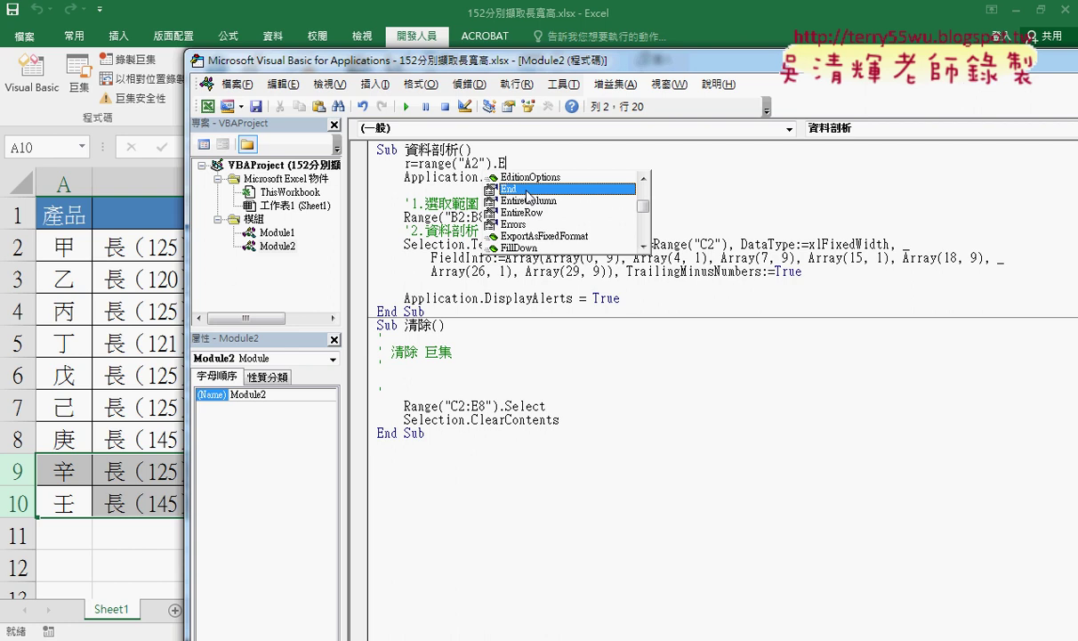
pyautogui.press('Tab')
pyautogui.write('(')
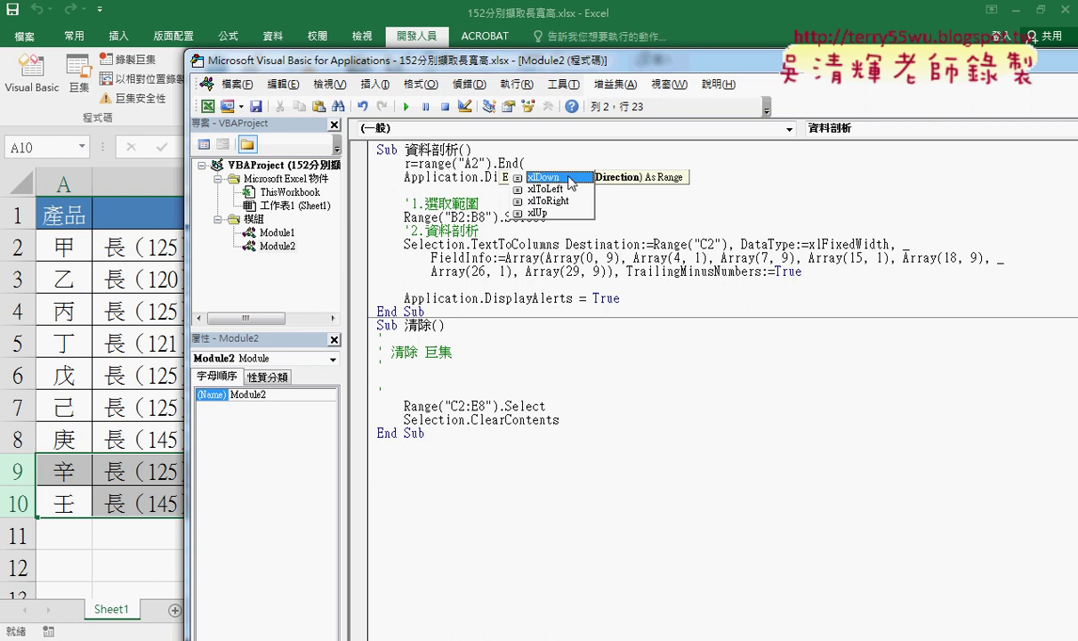
pyautogui.doubleClick(557, 179)
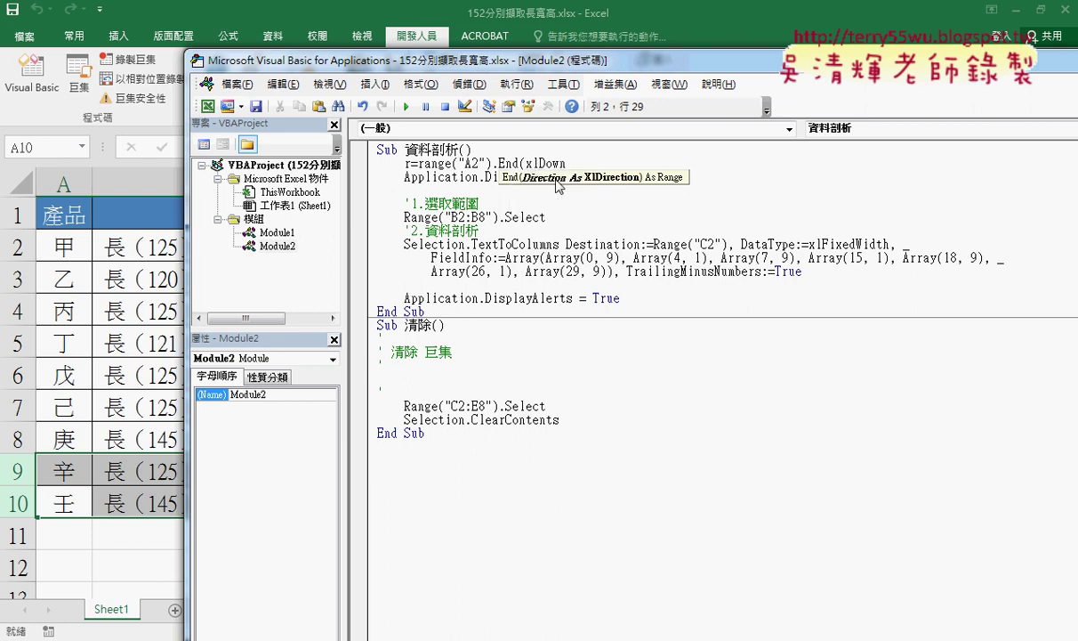
pyautogui.write(')')
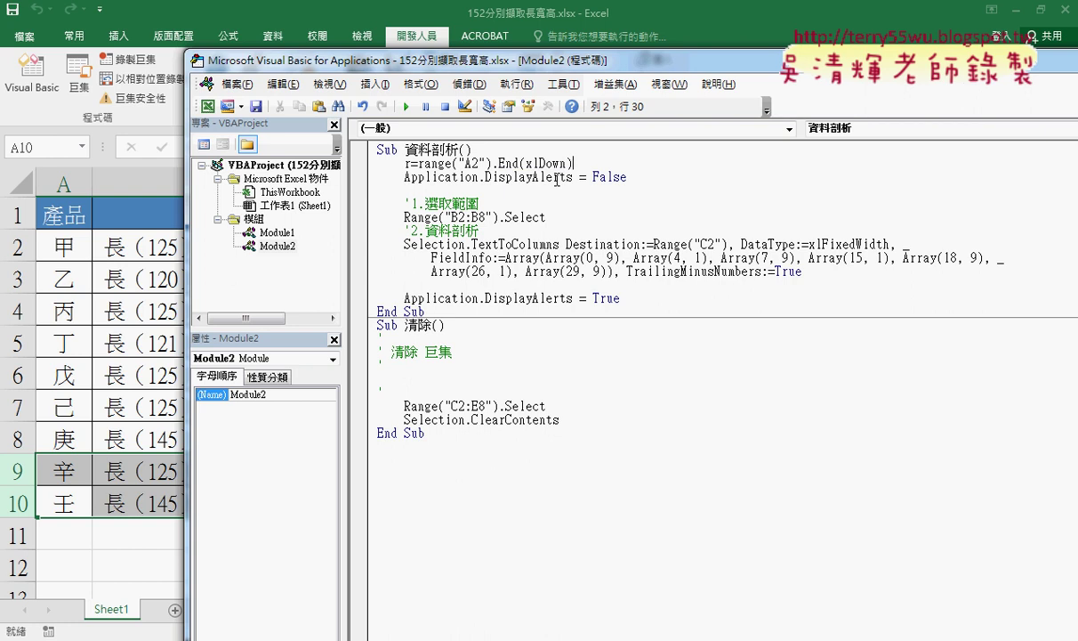
pyautogui.write('.')
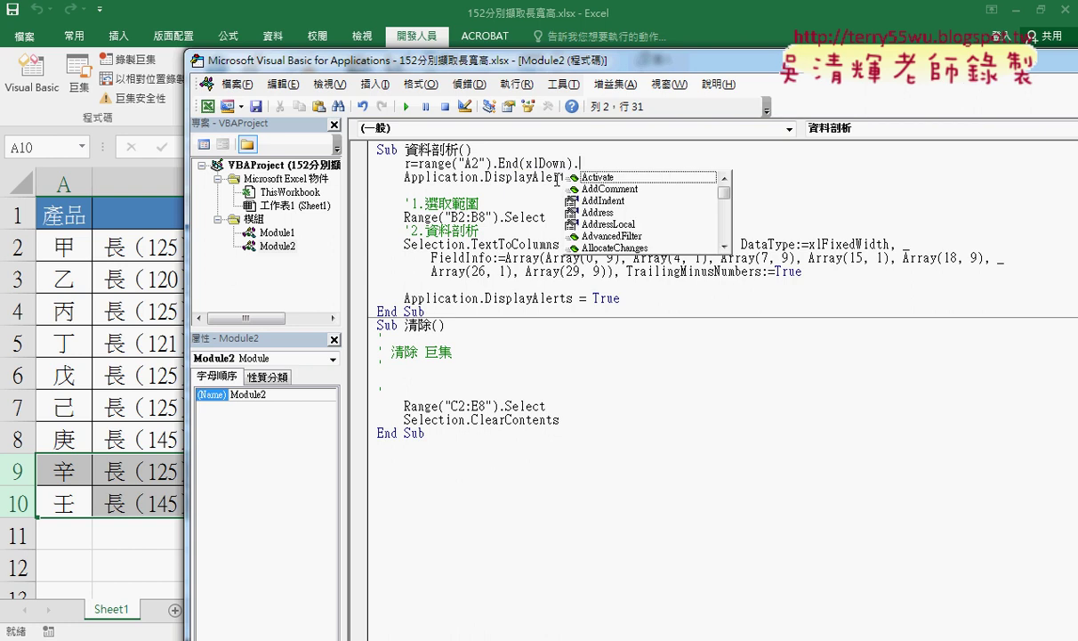
pyautogui.write('ro')
pyautogui.write('w')
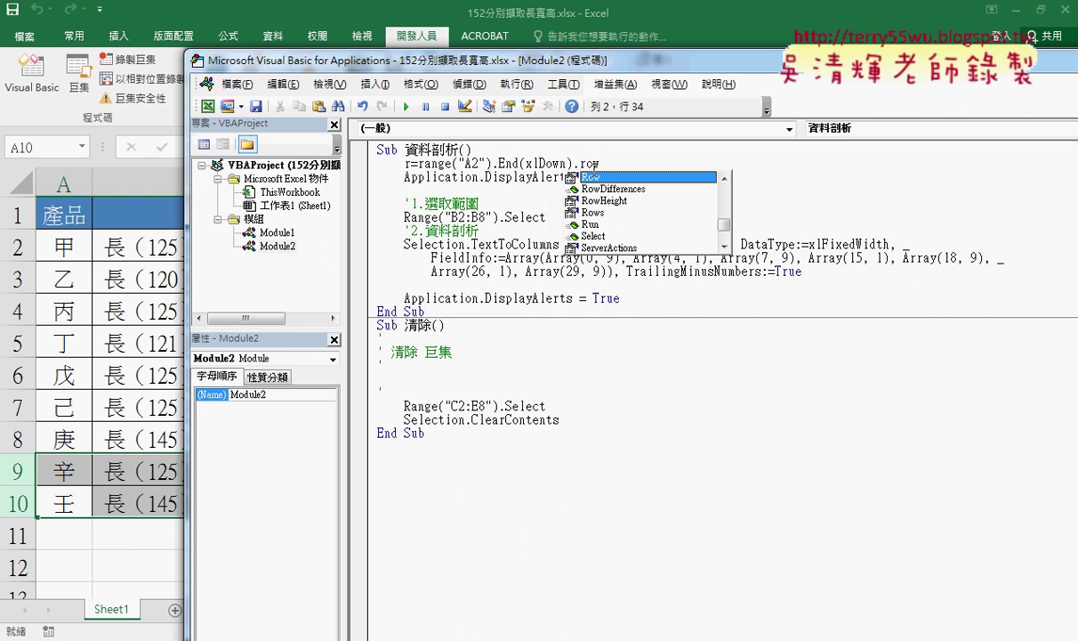
pyautogui.doubleClick(592, 178)
pyautogui.moveTo(600, 164); pyautogui.dragTo(418, 164)
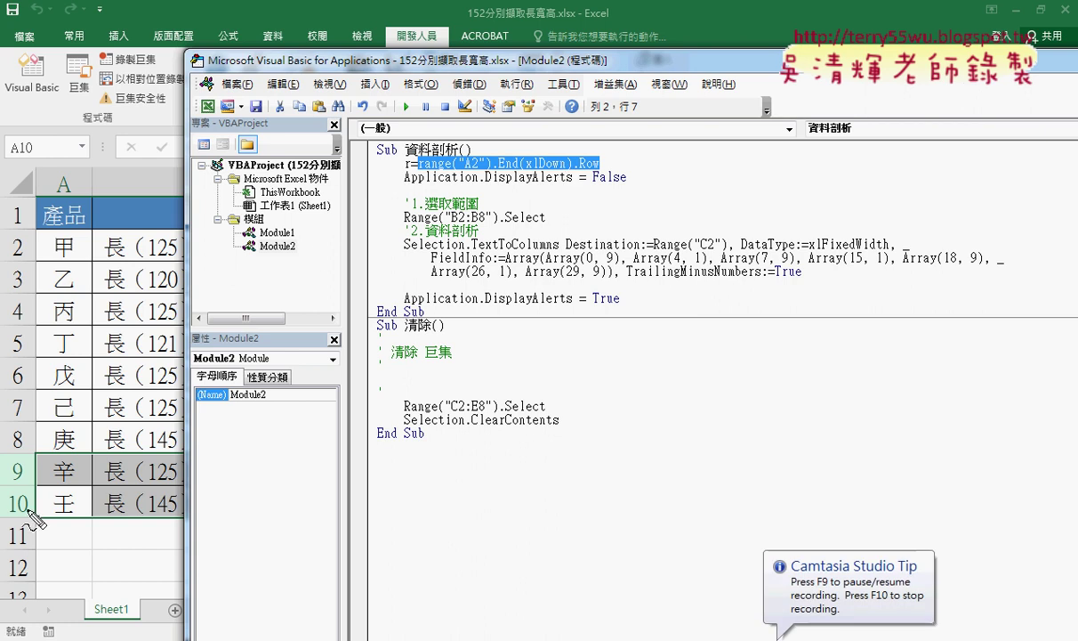
pyautogui.moveTo(29, 491); pyautogui.dragTo(26, 494)
pyautogui.moveTo(70, 235)
pyautogui.mouseDown()
pyautogui.moveTo(58, 364)
pyautogui.moveTo(78, 343)
pyautogui.mouseUp()
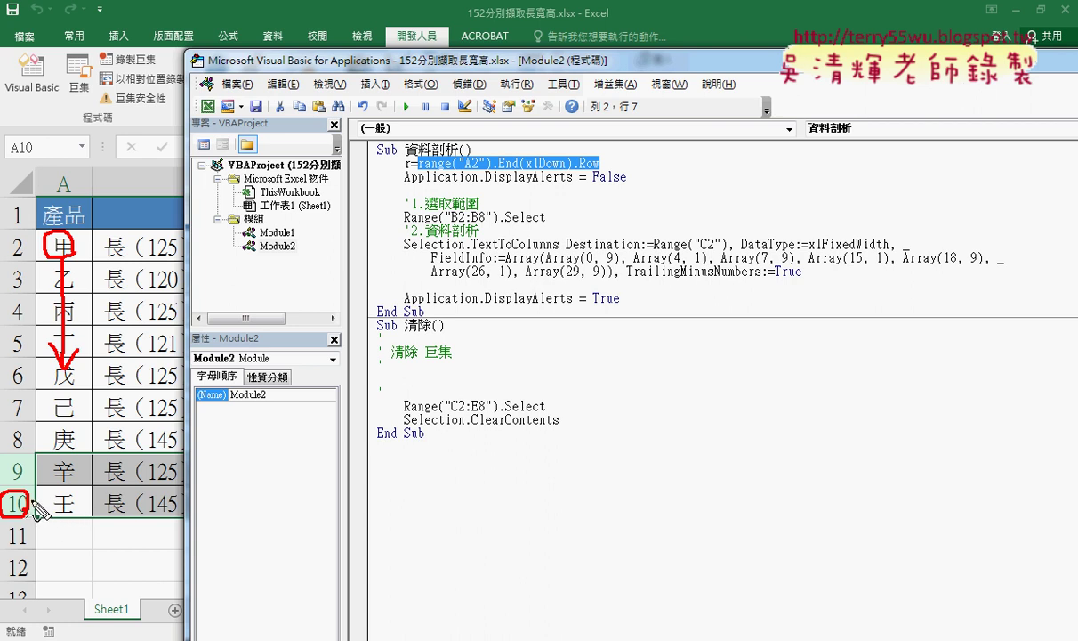
pyautogui.moveTo(34, 507); pyautogui.dragTo(381, 177)
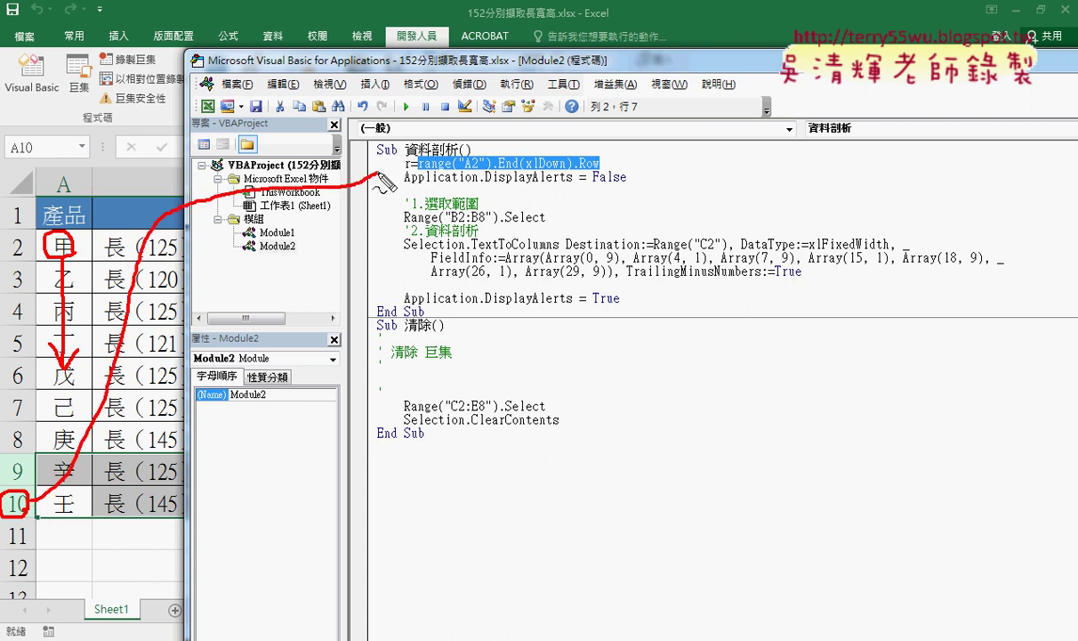
pyautogui.moveTo(364, 155)
pyautogui.mouseDown()
pyautogui.moveTo(369, 178)
pyautogui.moveTo(409, 169)
pyautogui.mouseUp()
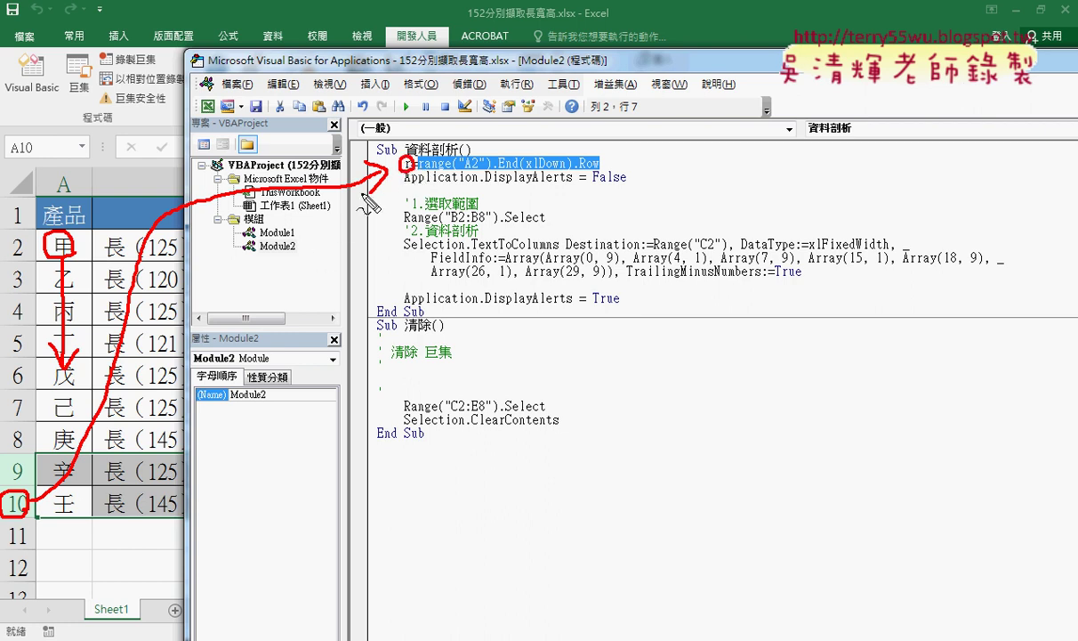
pyautogui.moveTo(401, 113)
pyautogui.mouseDown()
pyautogui.moveTo(397, 139)
pyautogui.moveTo(409, 114)
pyautogui.mouseUp()
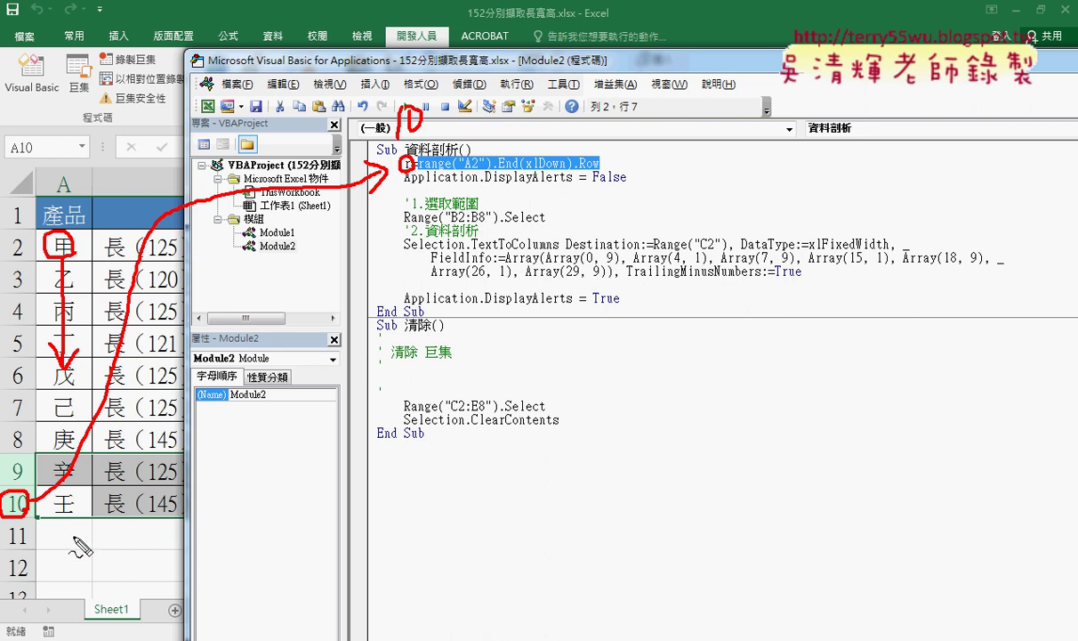
pyautogui.moveTo(457, 167); pyautogui.dragTo(622, 176)
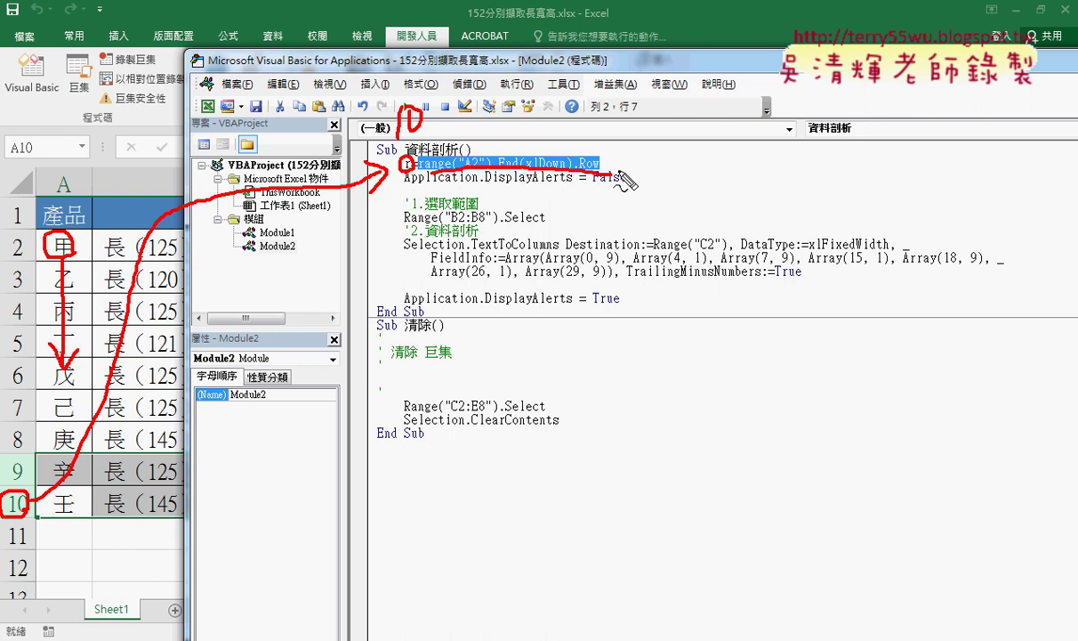
pyautogui.press('Escape')
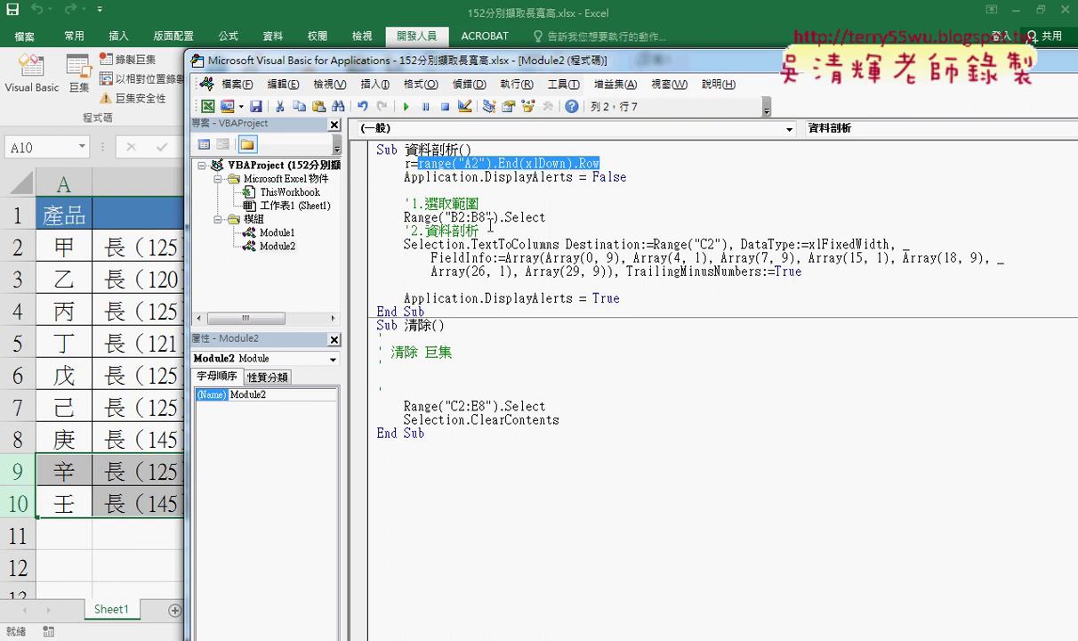
# Step: Try replacing the fixed row 8 in Range("B2:B8") with & r, then remove that attempt
pyautogui.moveTo(486, 217); pyautogui.dragTo(477, 216)
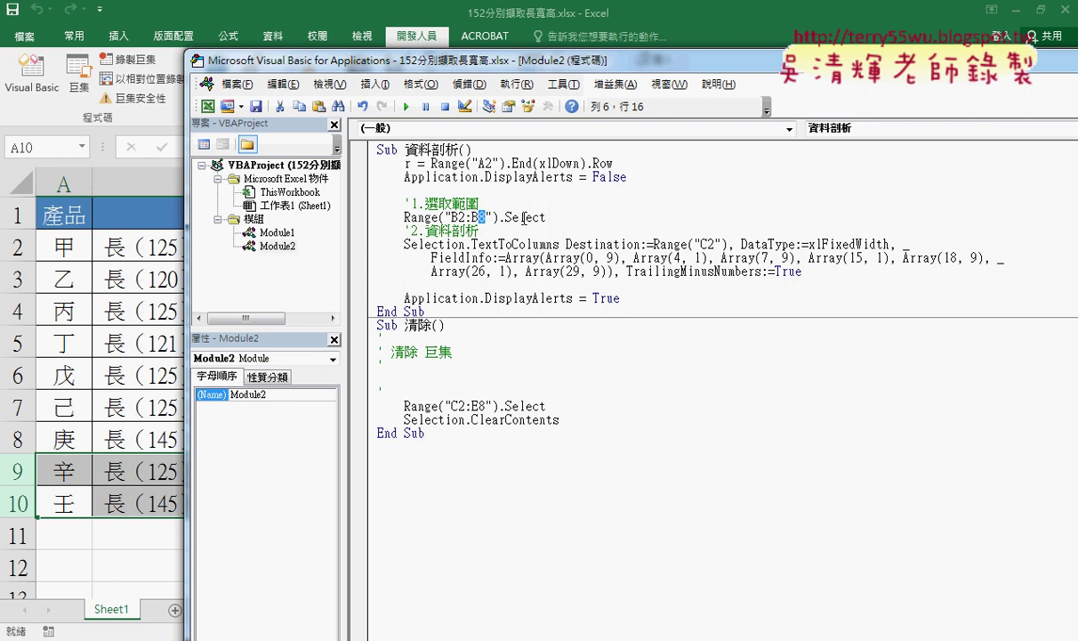
pyautogui.write('r')
pyautogui.hotkey('ctrl', 'z')
pyautogui.click(408, 164)
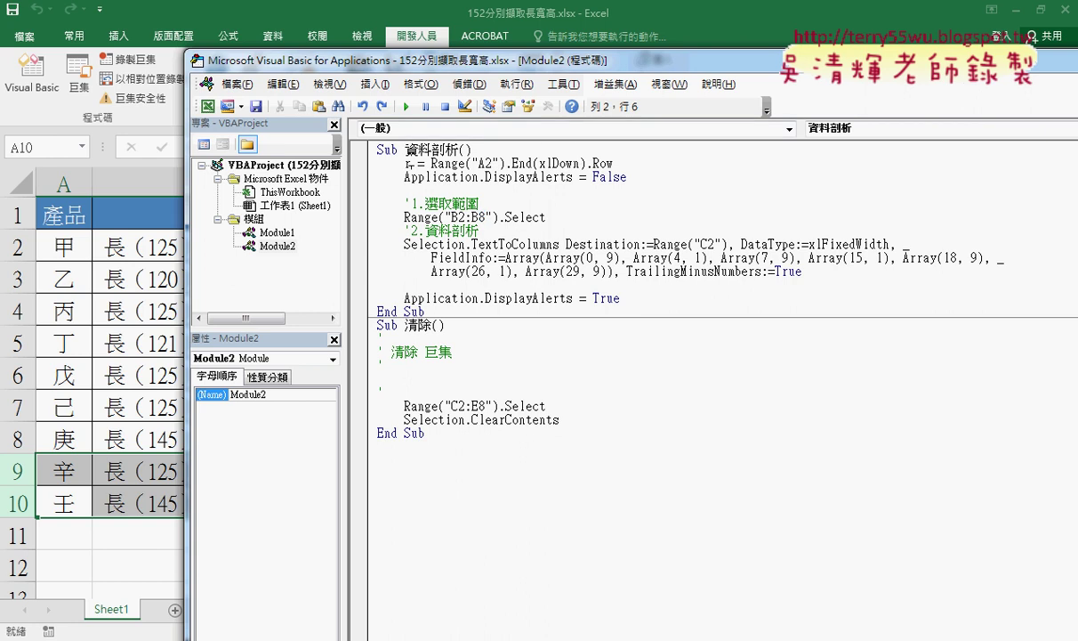
pyautogui.click(496, 217)
pyautogui.press('BackSpace')
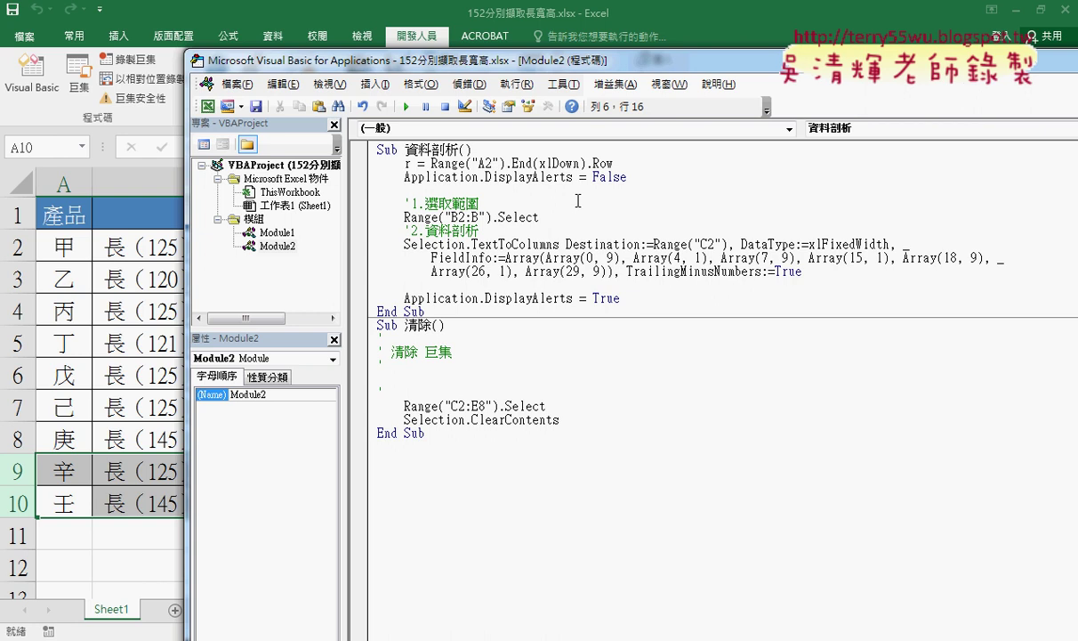
pyautogui.press('Right')
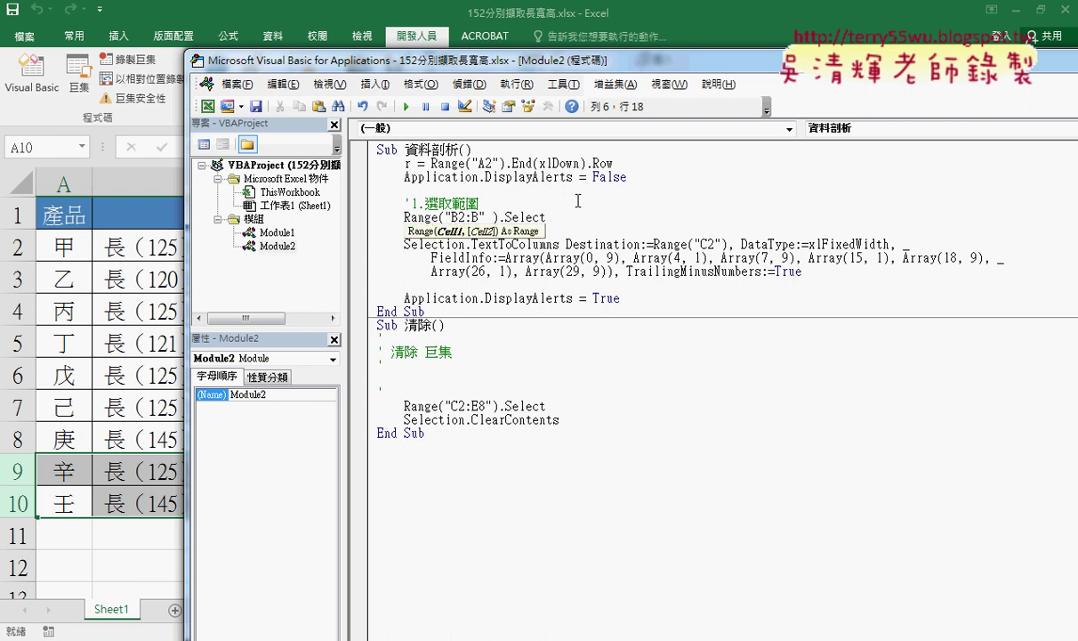
pyautogui.write('& ')
pyautogui.write('r')
pyautogui.press('Down')
pyautogui.press('Down')
pyautogui.press('Down')
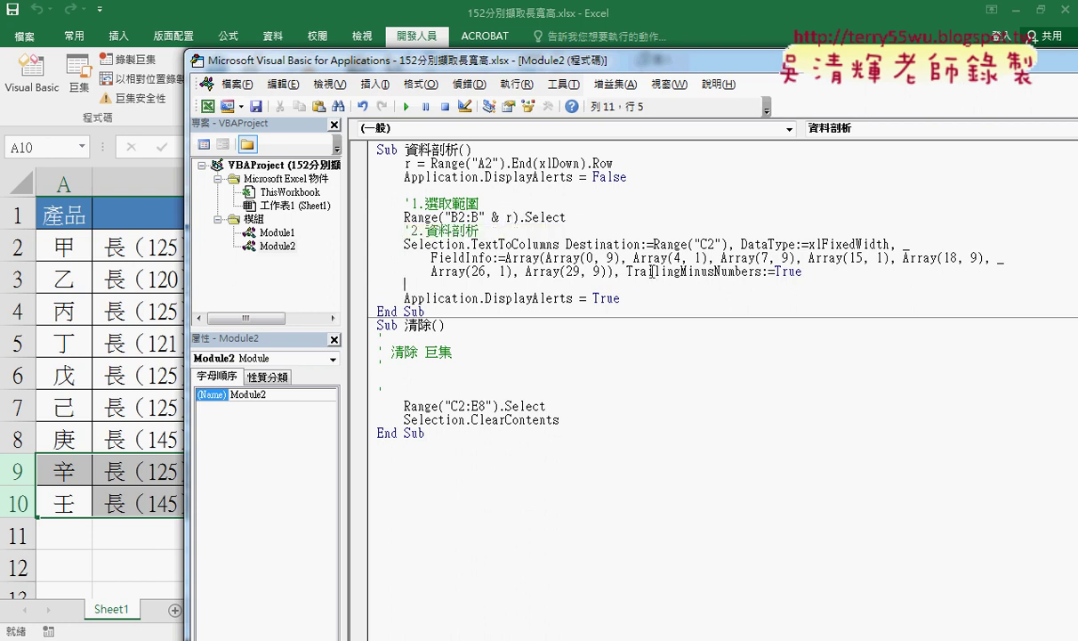
pyautogui.moveTo(514, 217); pyautogui.dragTo(486, 217)
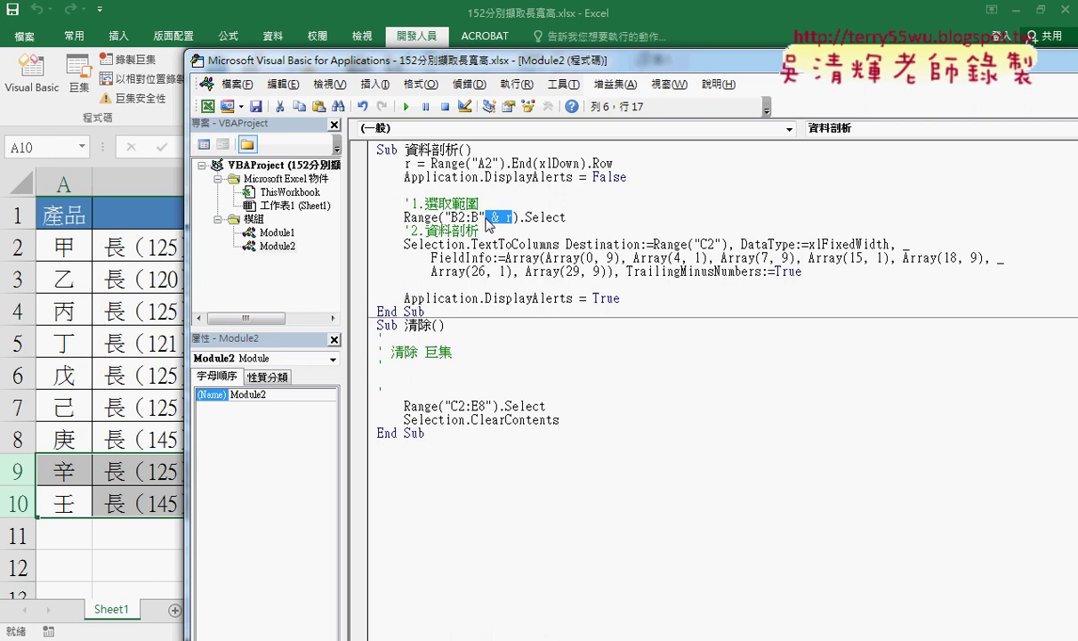
pyautogui.press('Delete')
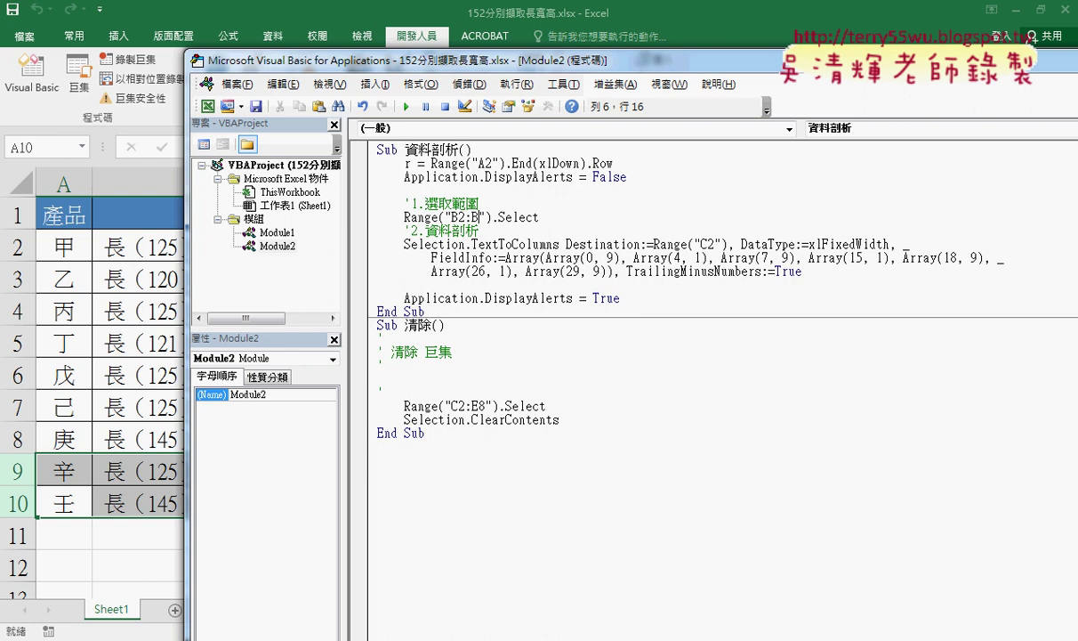
# Step: Rewrite the range as Range("B2:B" & r), drop the trailing & "", and add a '2.資料剖析 comment
pyautogui.write('""')
pyautogui.write('&&')
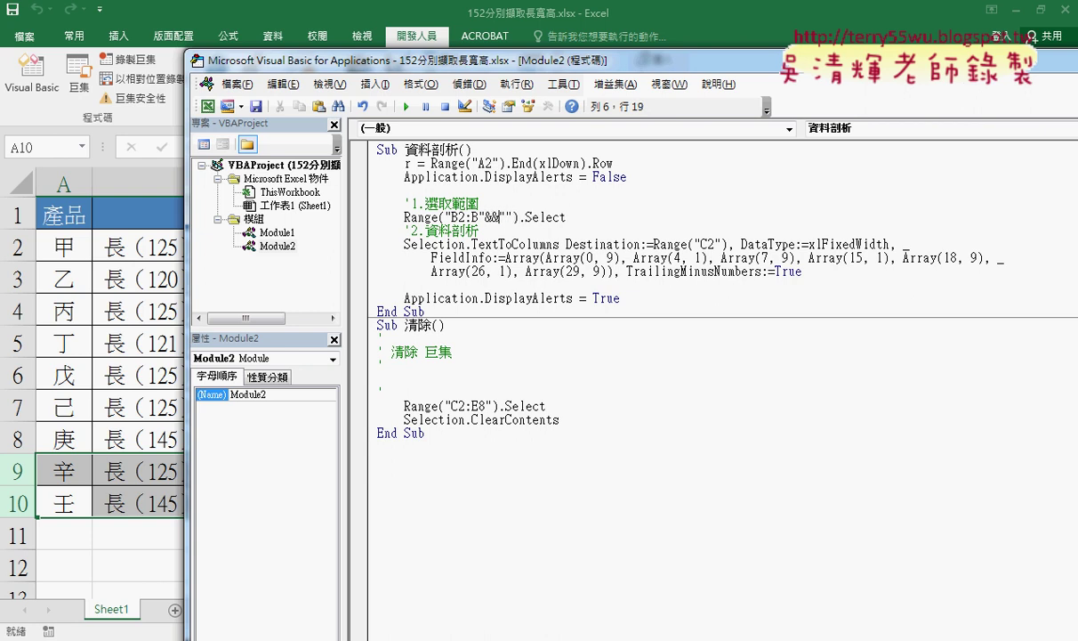
pyautogui.write('r')
pyautogui.press('Right')
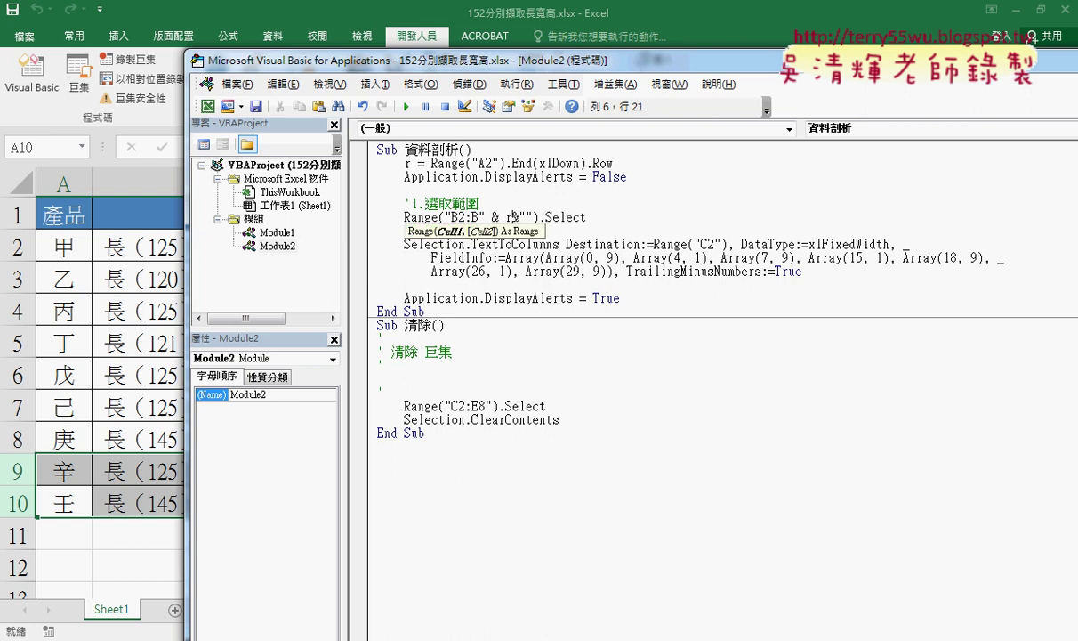
pyautogui.press('Right')
pyautogui.press('Right')
pyautogui.press('space')
pyautogui.press('End')
pyautogui.press('Return')
pyautogui.write("'2.資料剖析")
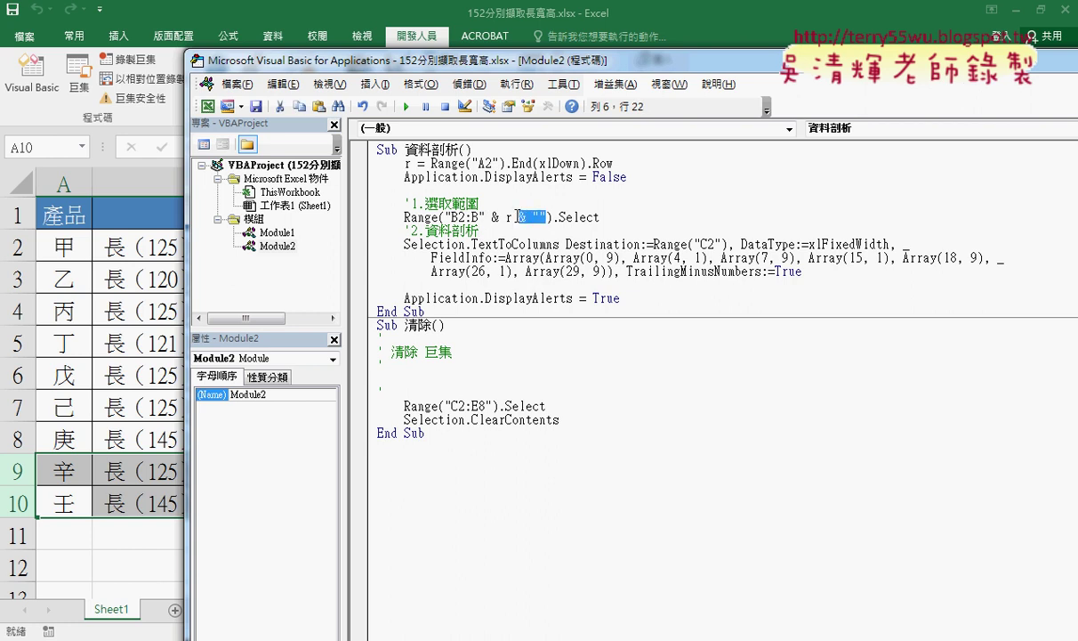
pyautogui.moveTo(546, 217); pyautogui.dragTo(513, 217)
pyautogui.hotkey('shift', 'Right')
pyautogui.hotkey('shift', 'Right')
pyautogui.hotkey('shift', 'Right')
pyautogui.press('Delete')
pyautogui.hotkey('ctrl', 'z')
pyautogui.moveTo(513, 217); pyautogui.dragTo(546, 217)
pyautogui.press('Delete')
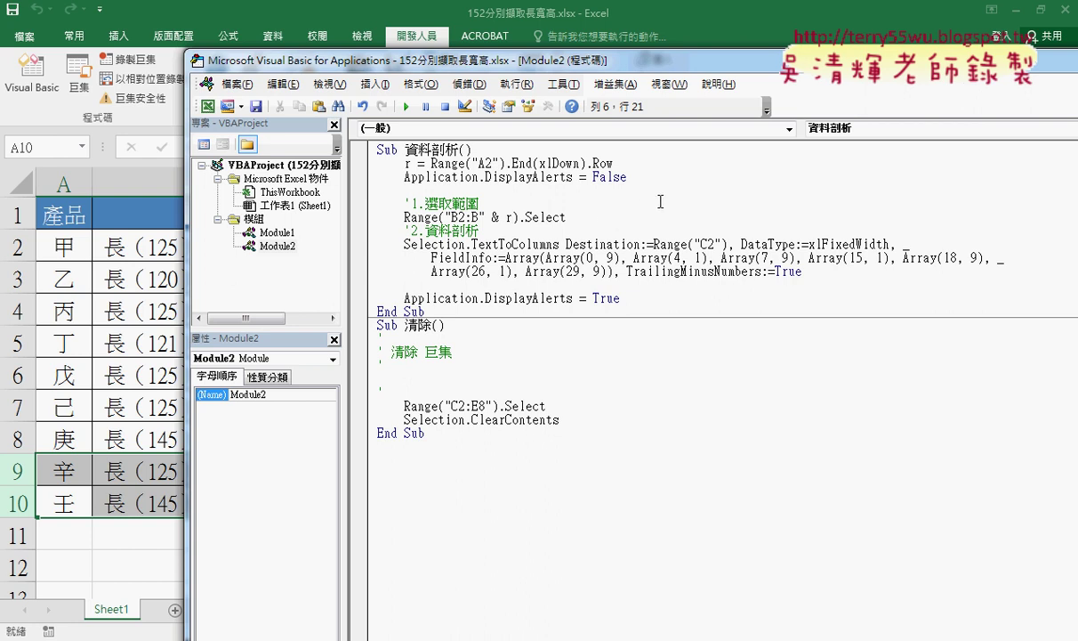
pyautogui.moveTo(513, 217); pyautogui.dragTo(481, 217)
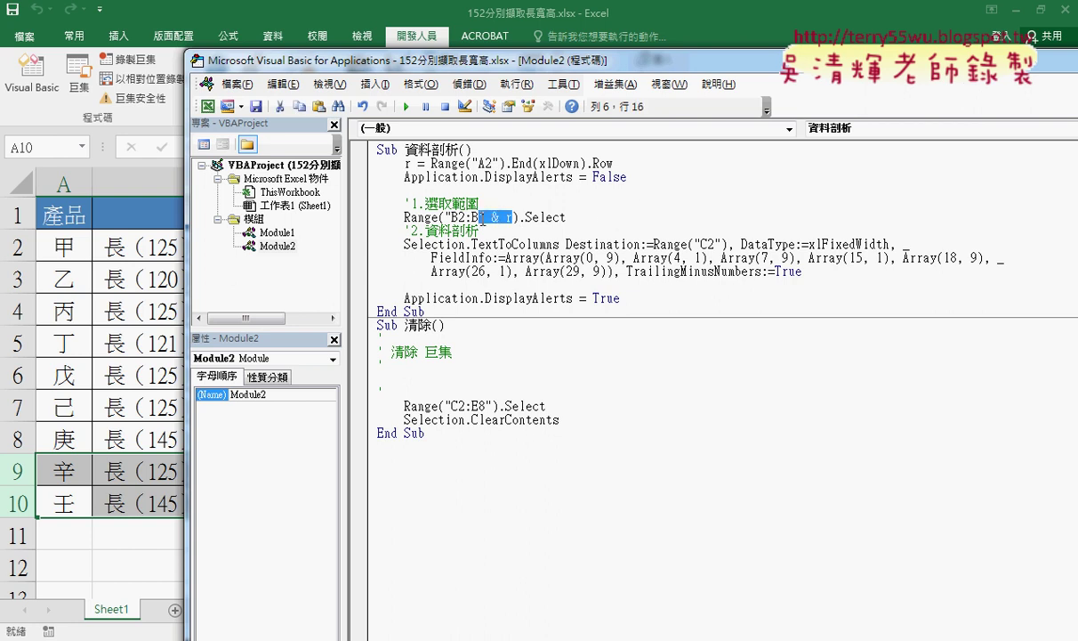
# Step: Delete the comment lines and leftover blank line in Sub 清除
pyautogui.moveTo(361, 331); pyautogui.dragTo(360, 360)
pyautogui.click(398, 391)
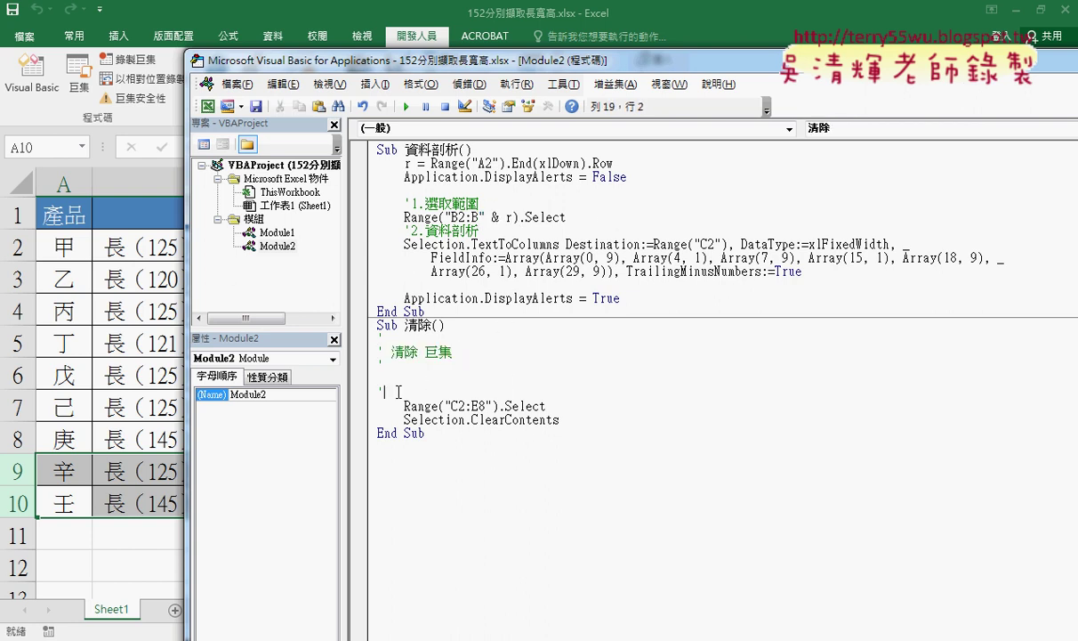
pyautogui.keyDown('shift'); pyautogui.click(360, 336); pyautogui.keyUp('shift')
pyautogui.press('Delete')
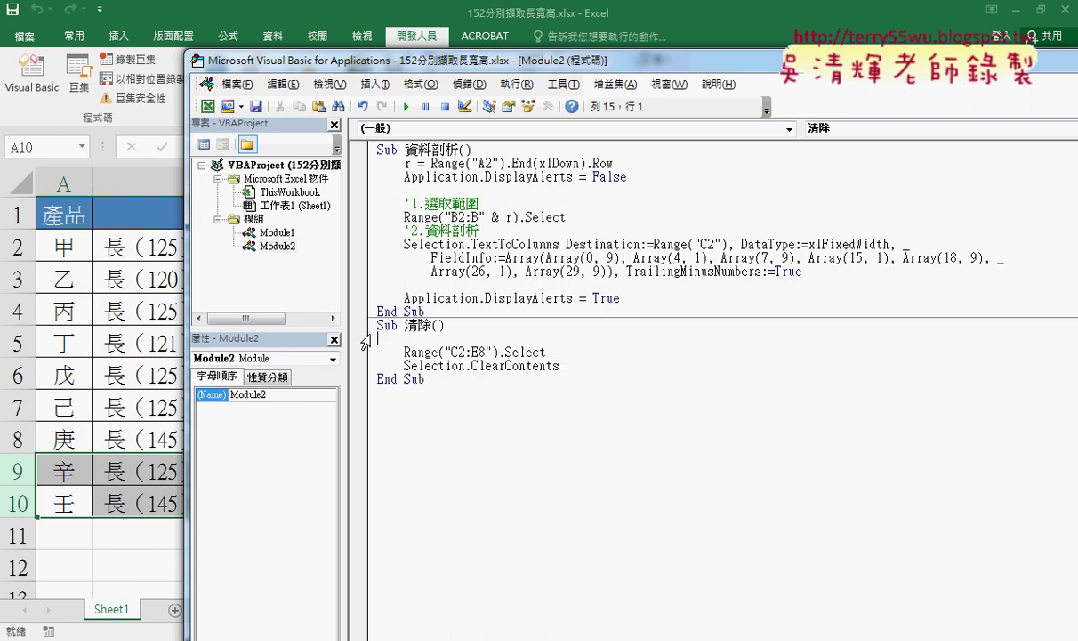
pyautogui.press('Delete')
# Step: Insert the last-row r line under Sub 清除() and change C2:E8 to C2:E" & r
pyautogui.moveTo(485, 339); pyautogui.dragTo(479, 339)
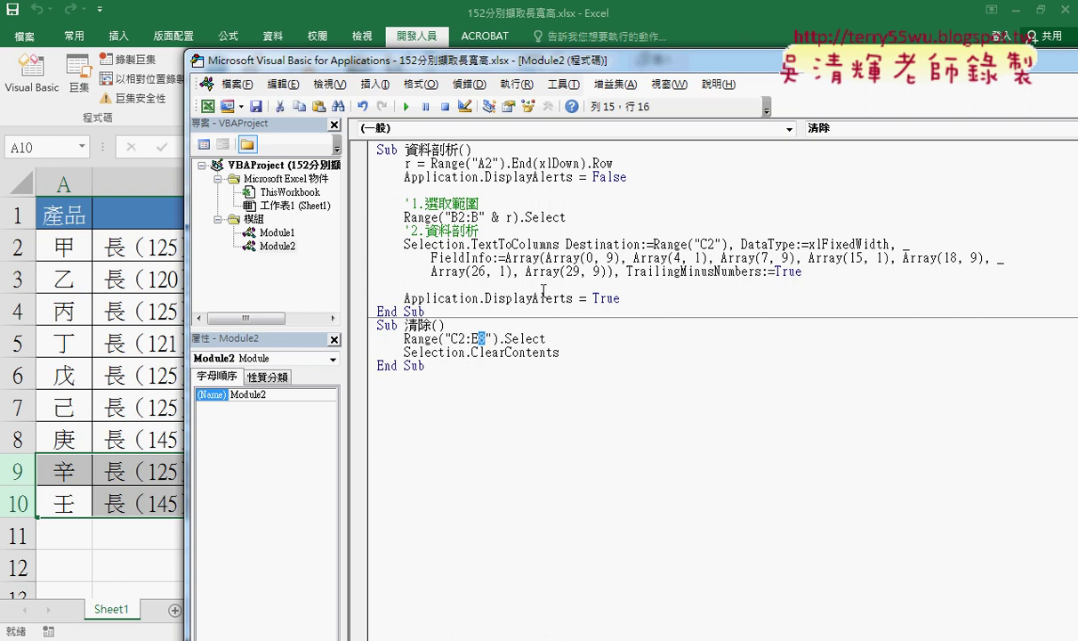
pyautogui.click(454, 325)
pyautogui.press('Return')
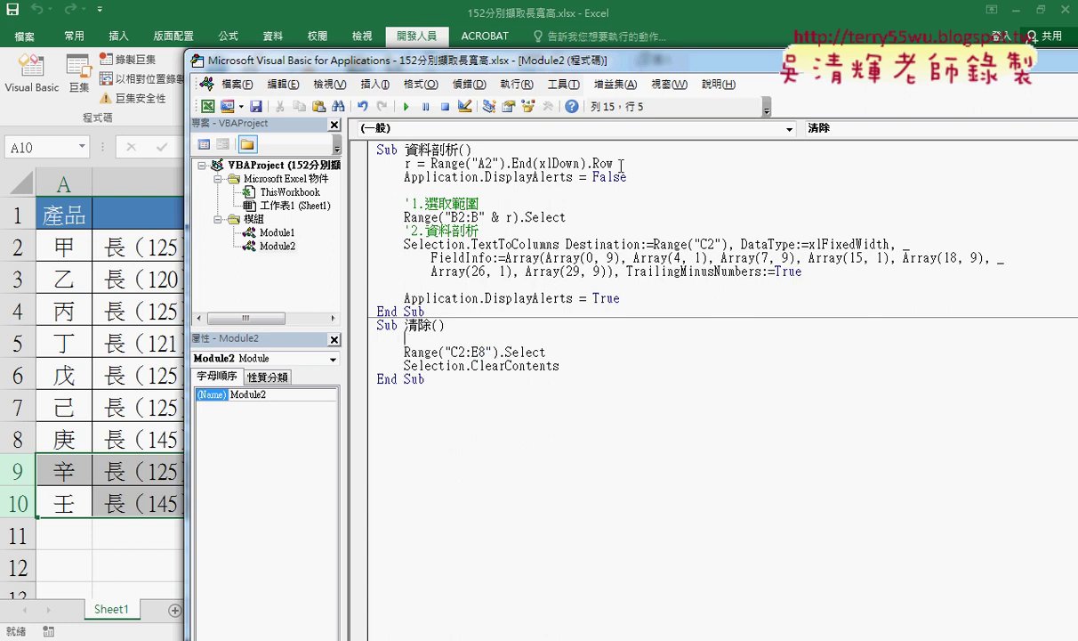
pyautogui.moveTo(613, 164)
pyautogui.mouseDown()
pyautogui.moveTo(388, 164)
pyautogui.moveTo(429, 344)
pyautogui.moveTo(486, 352)
pyautogui.mouseUp()
pyautogui.press('BackSpace')
pyautogui.press('Right')
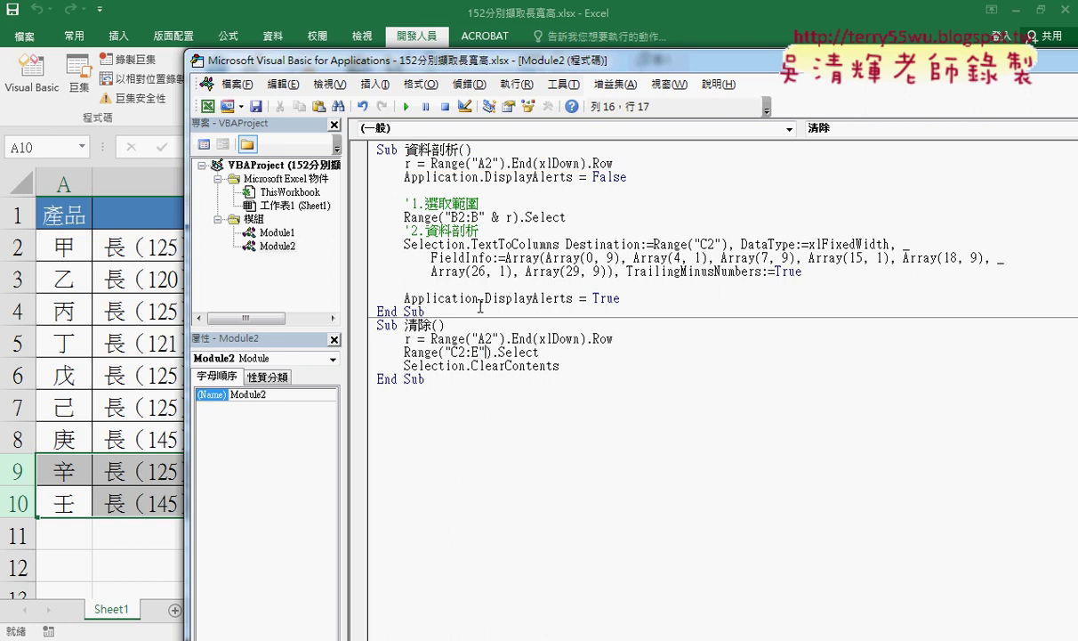
pyautogui.write('& ')
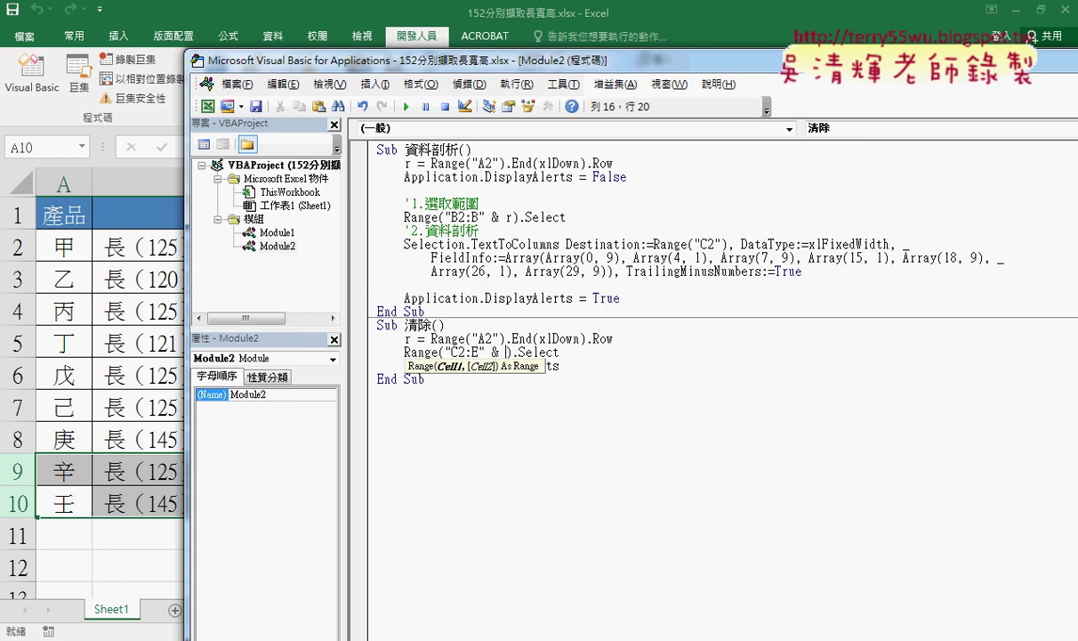
pyautogui.write('r')
pyautogui.click(651, 462)
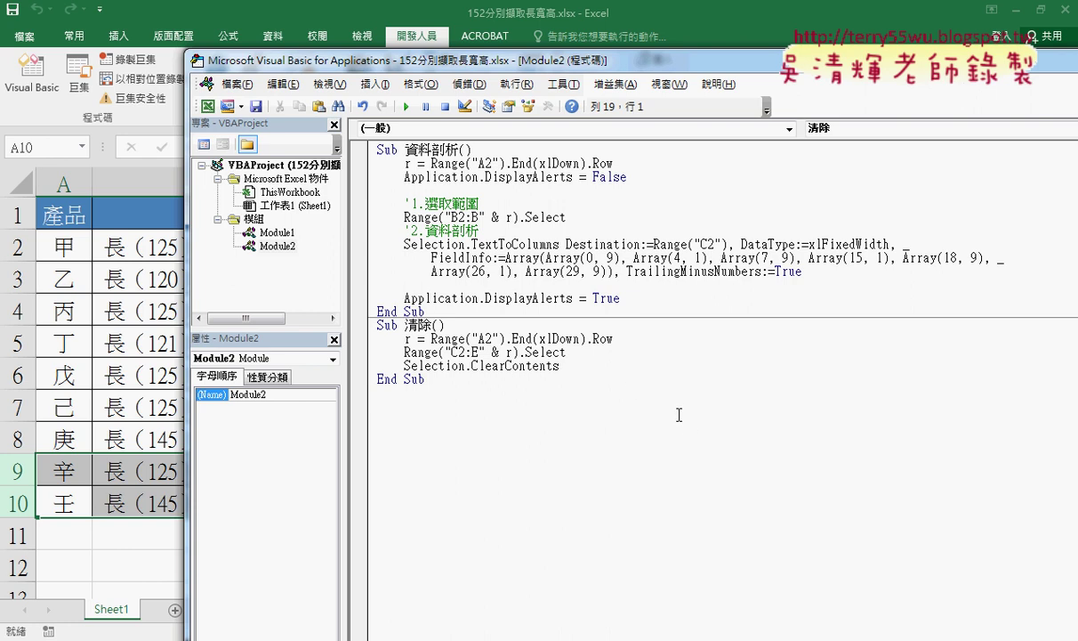
# Step: Test the 資料剖析 and 清除 buttons, splitting and clearing the 長/寬/高 values several times
pyautogui.click(770, 15)
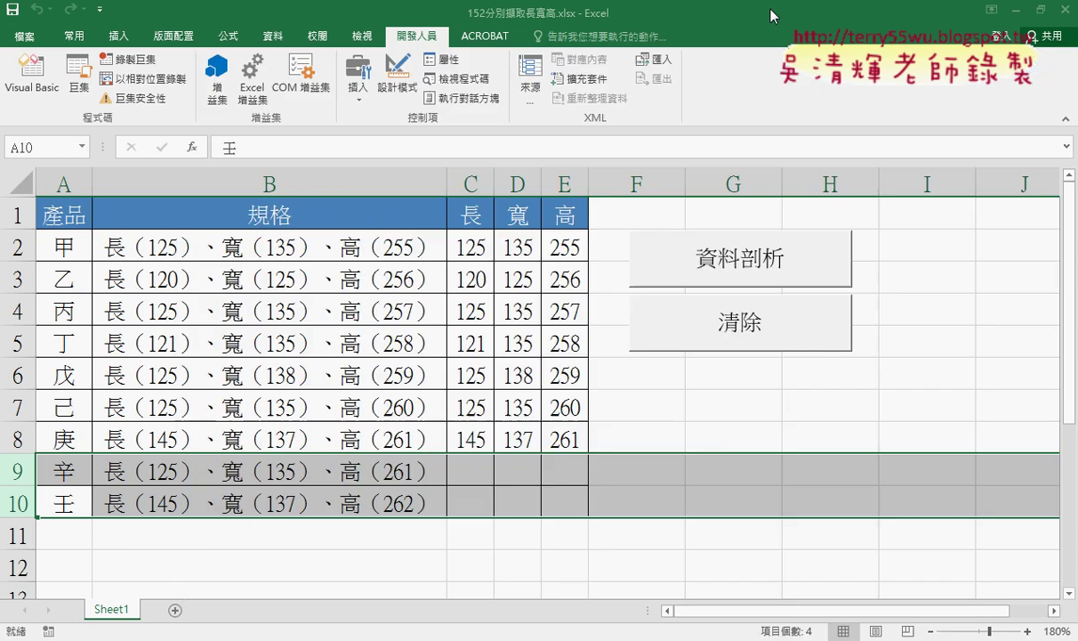
pyautogui.click(778, 336)
pyautogui.click(765, 271)
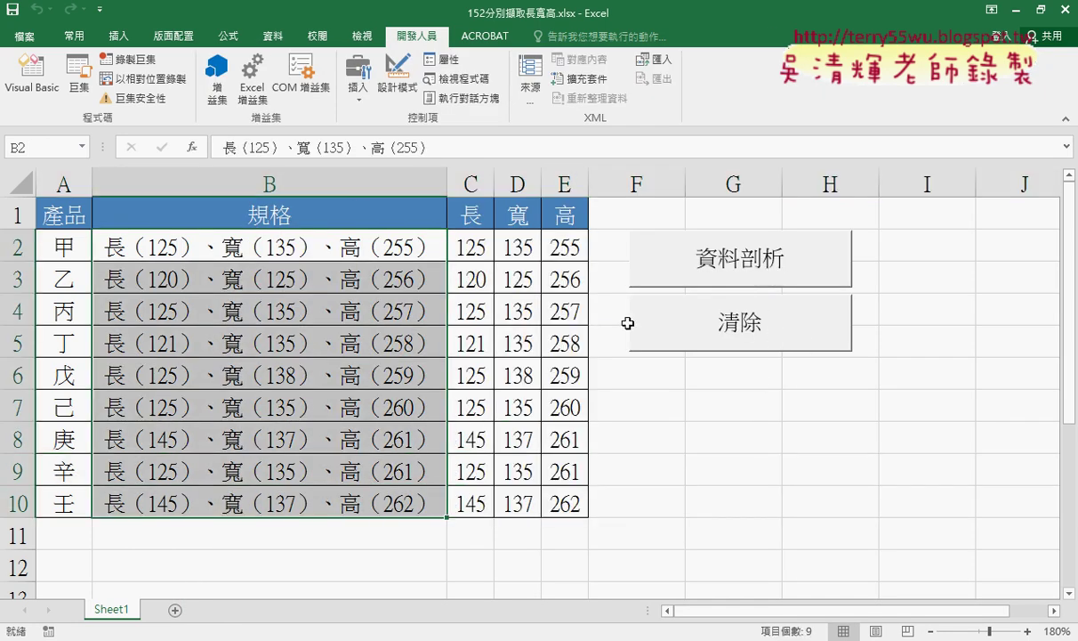
pyautogui.click(703, 333)
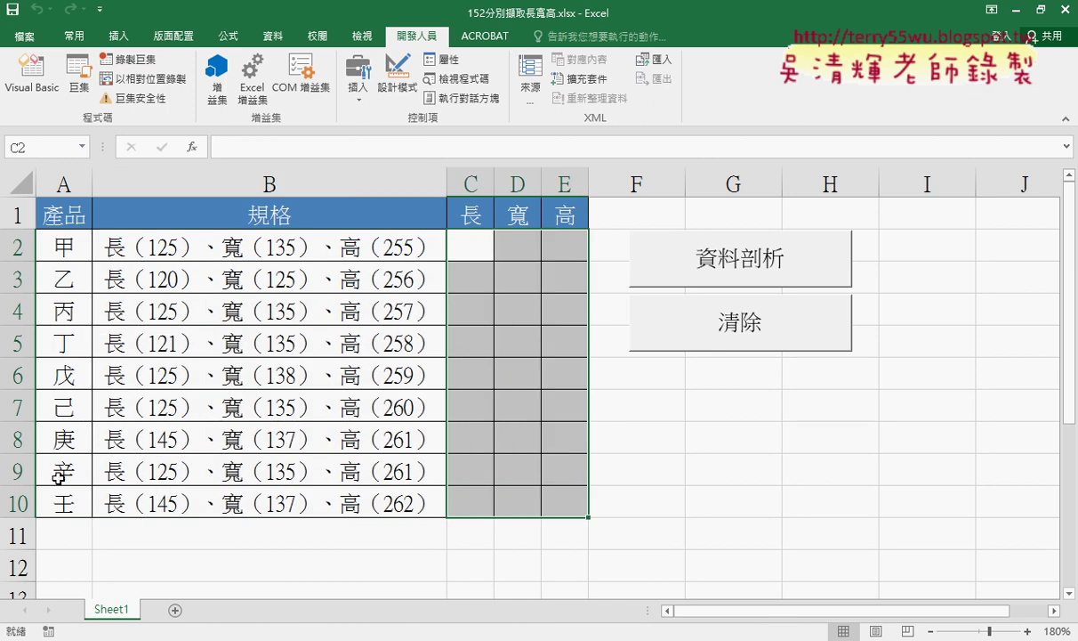
pyautogui.moveTo(68, 473)
pyautogui.mouseDown()
pyautogui.moveTo(433, 510)
pyautogui.moveTo(447, 576)
pyautogui.mouseUp()
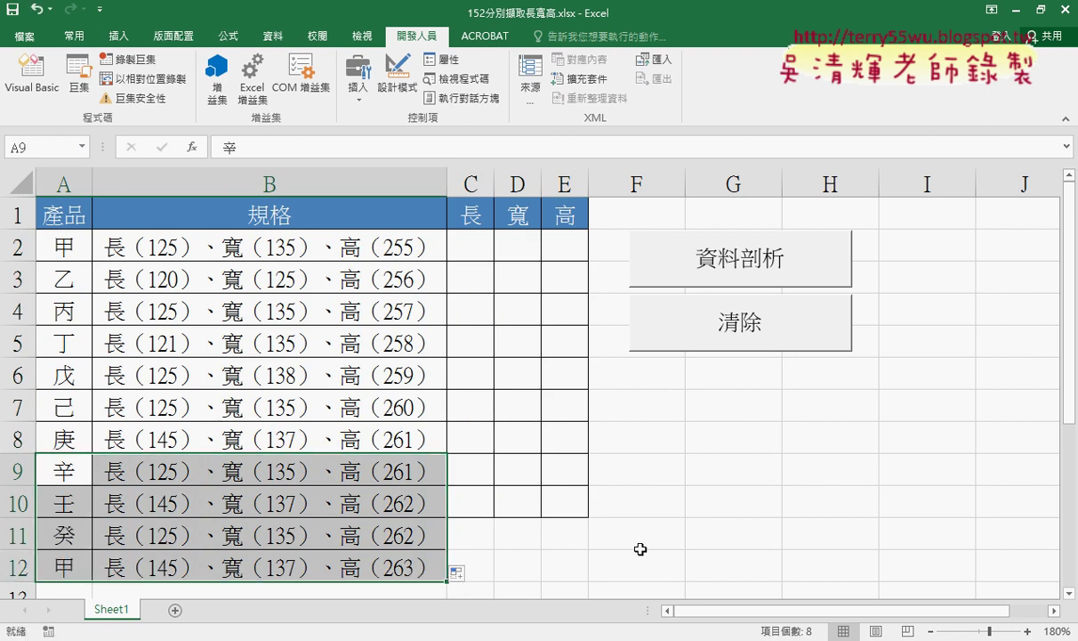
pyautogui.click(752, 259)
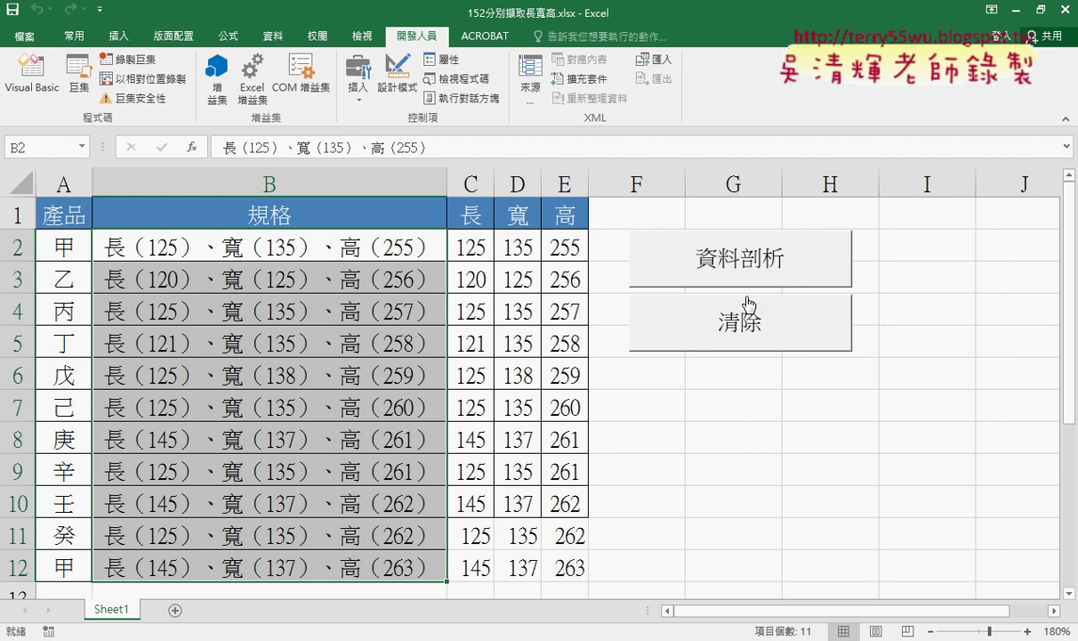
pyautogui.click(742, 331)
pyautogui.click(742, 271)
pyautogui.click(734, 315)
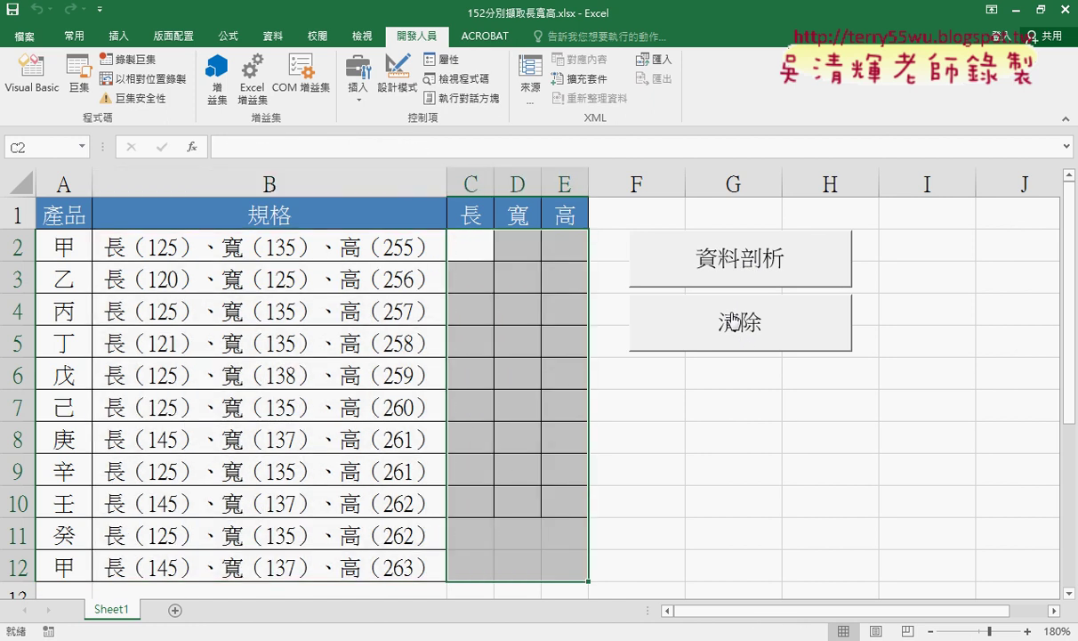
# Step: Delete rows 11 and 12, then rerun the split and clear buttons to refill C2:E10
pyautogui.moveTo(19, 568); pyautogui.dragTo(21, 537)
pyautogui.rightClick(113, 534)
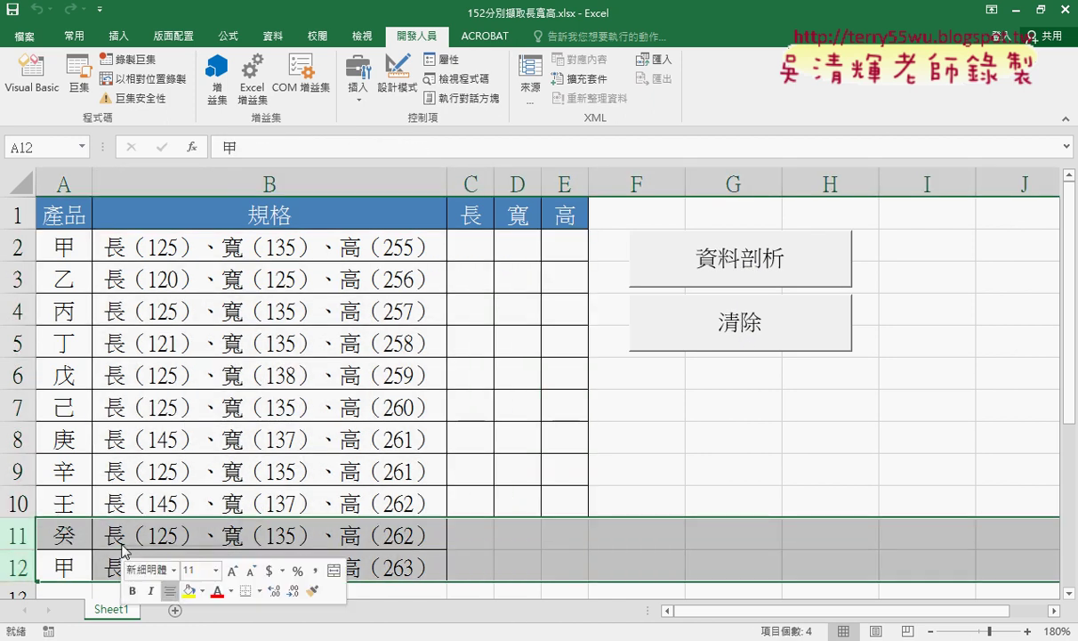
pyautogui.click(164, 407)
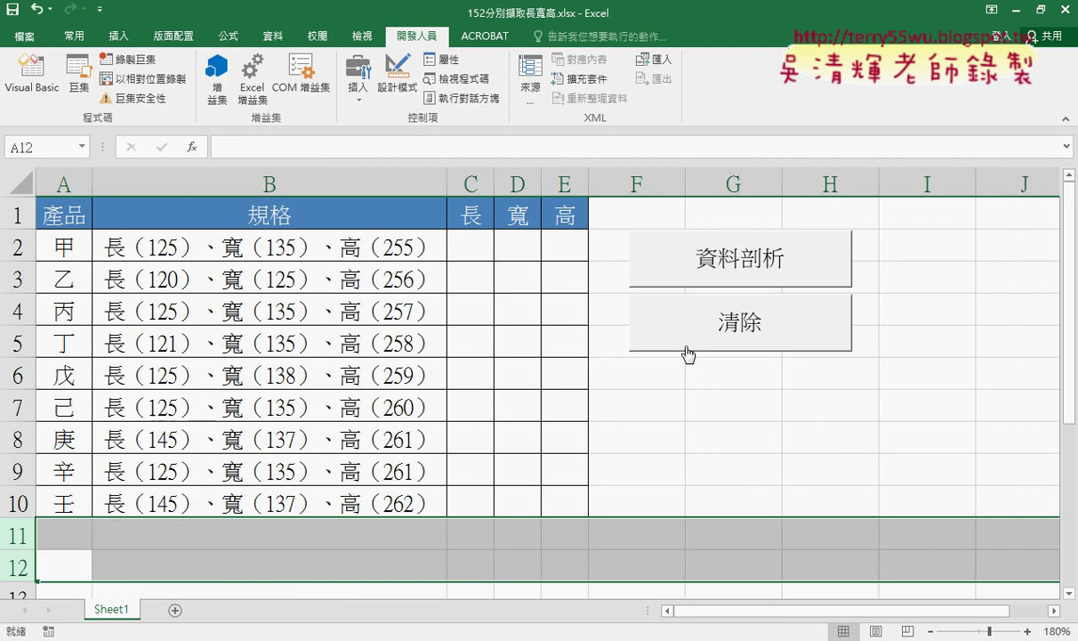
pyautogui.click(690, 258)
pyautogui.click(685, 311)
pyautogui.click(729, 280)
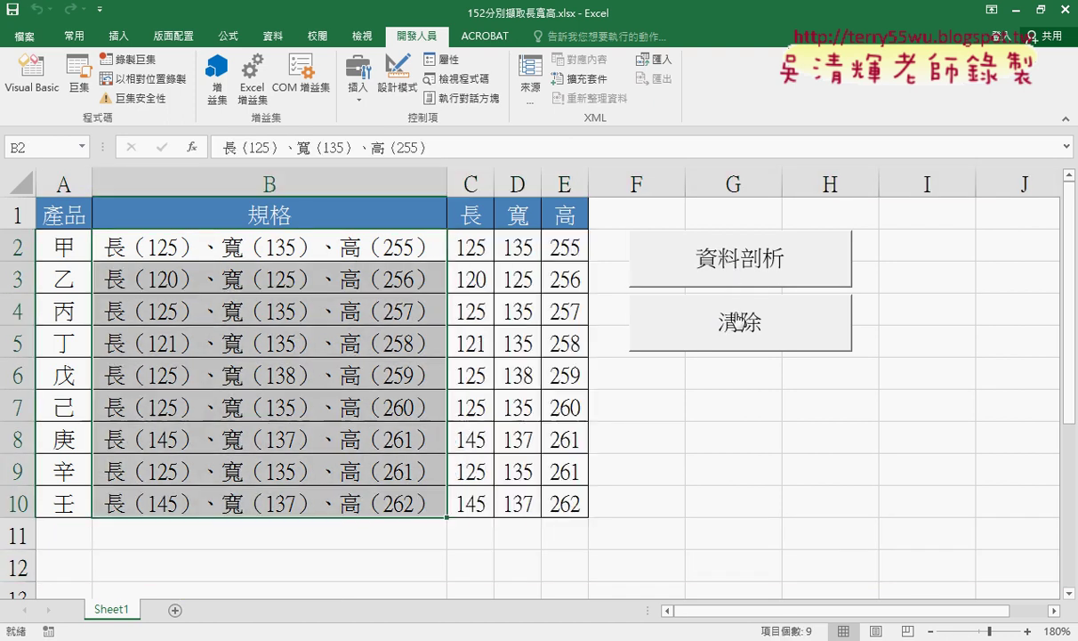
pyautogui.click(698, 312)
pyautogui.click(701, 260)
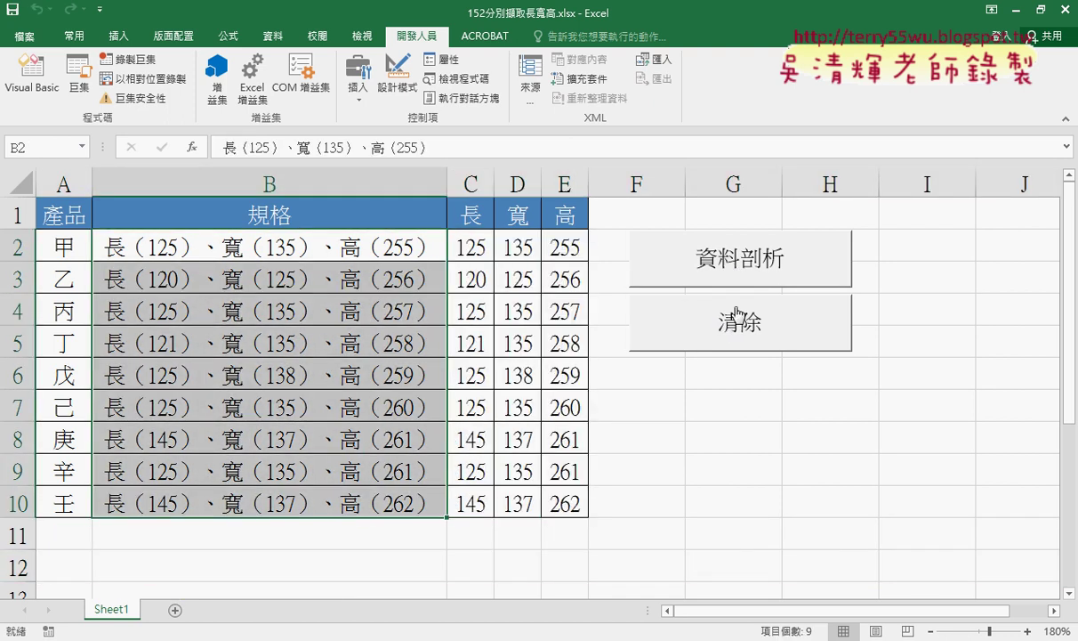
# Step: Review the DisplayAlerts and last-row lines in Module2, then save the workbook
pyautogui.click(31, 73)
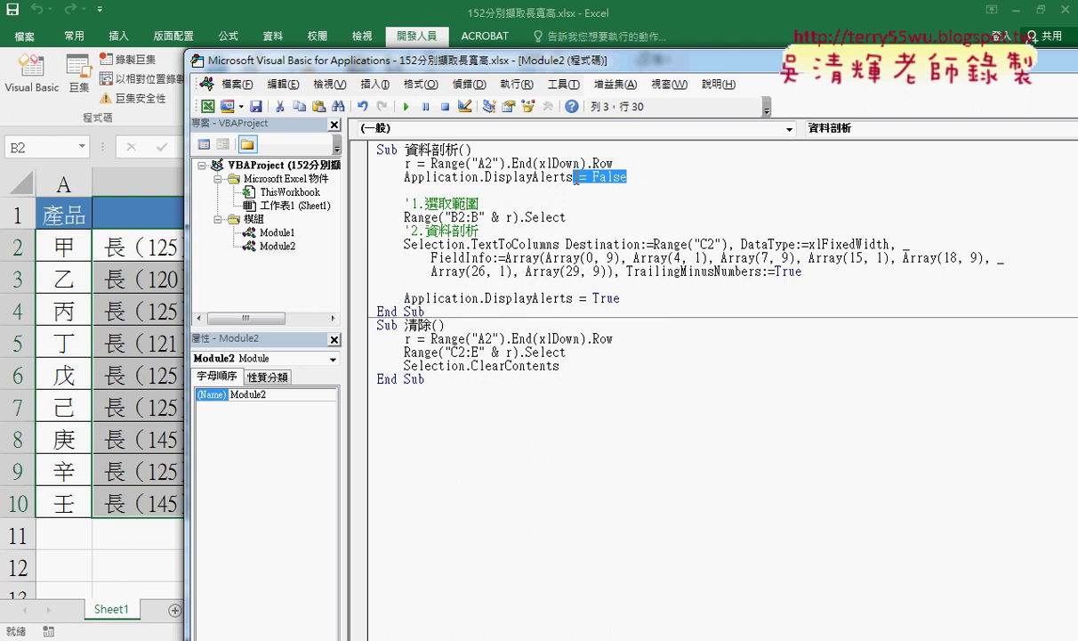
pyautogui.moveTo(628, 177); pyautogui.dragTo(373, 177)
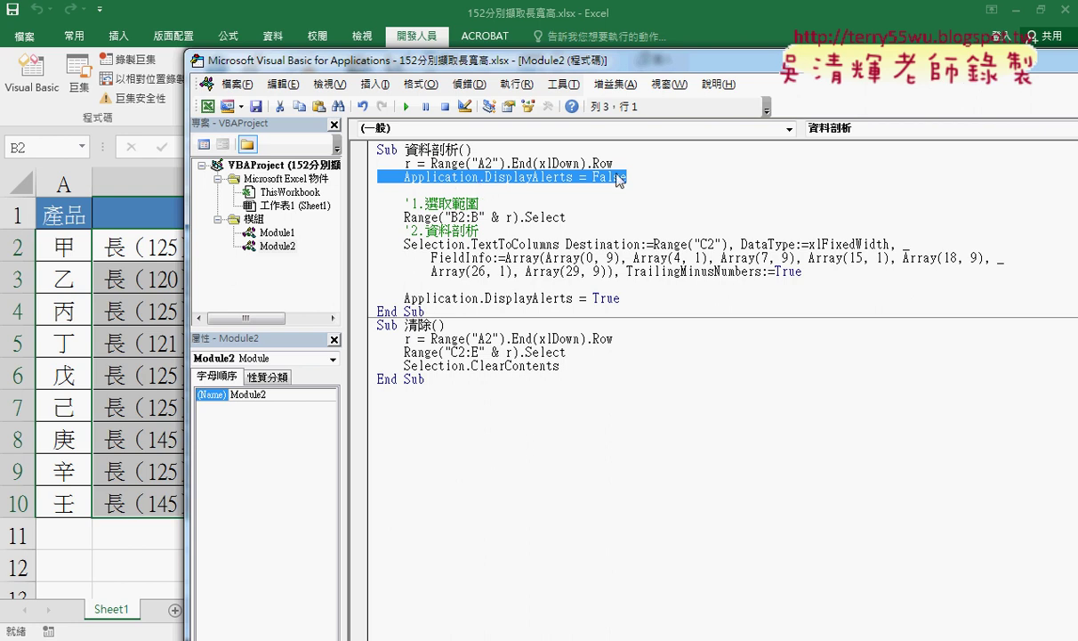
pyautogui.moveTo(616, 163); pyautogui.dragTo(405, 171)
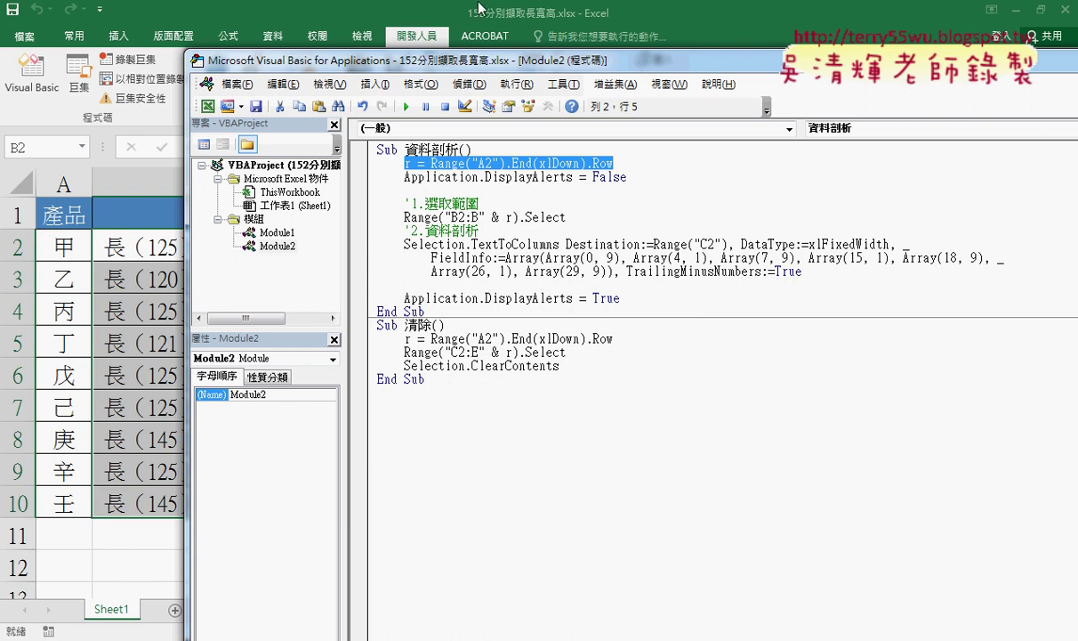
pyautogui.click(12, 12)
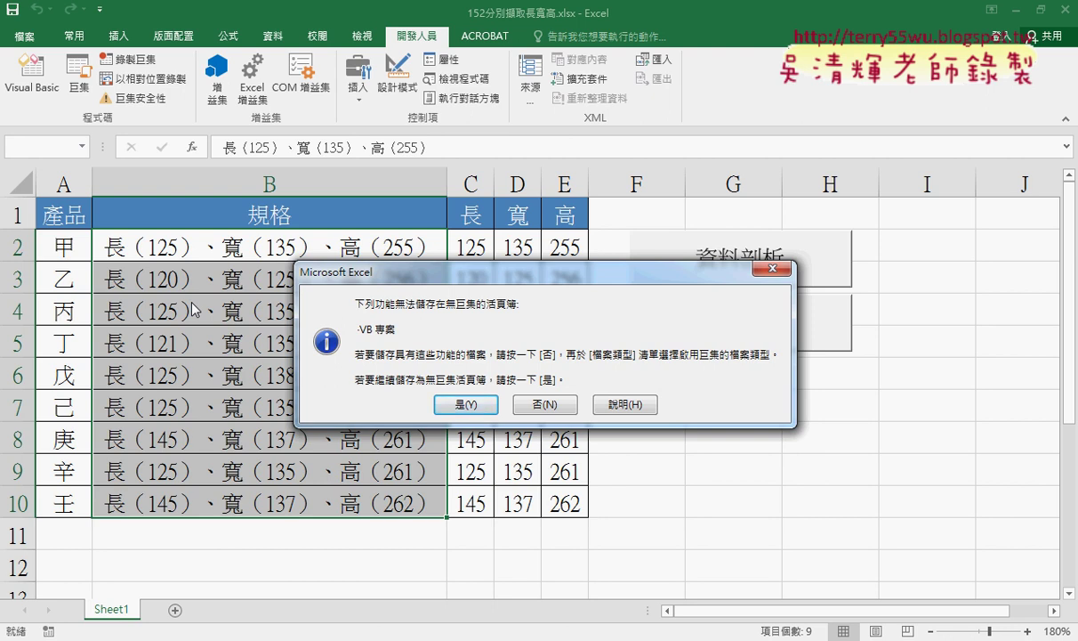
# Step: Decline the macro-free save and save as 152分別擷取長寬高.xlsm, an Excel 啟用巨集的活頁簿
pyautogui.click(545, 402)
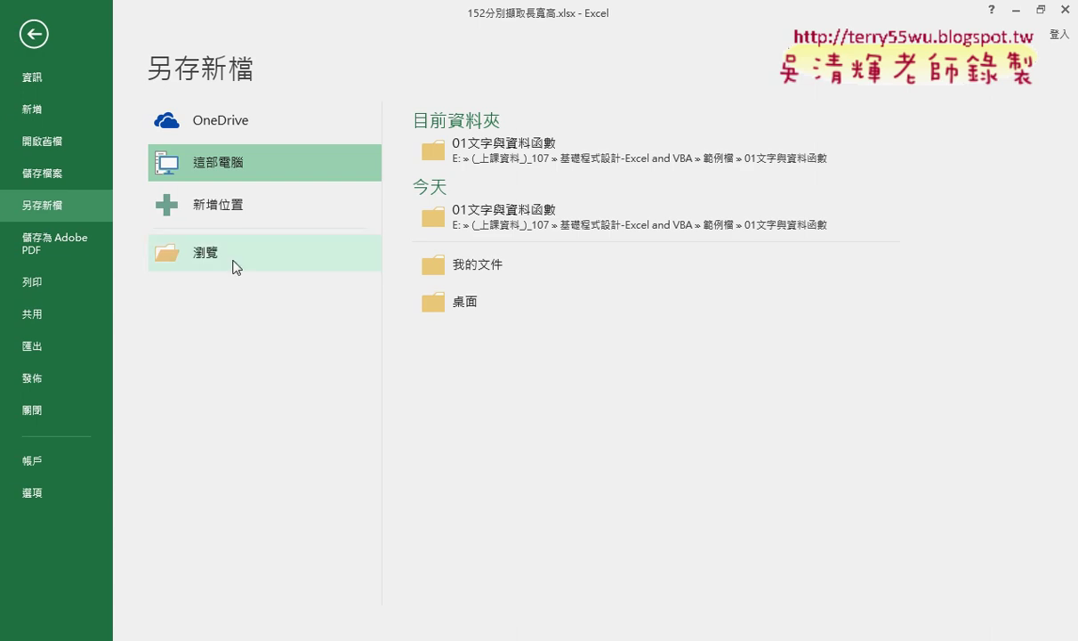
pyautogui.click(236, 266)
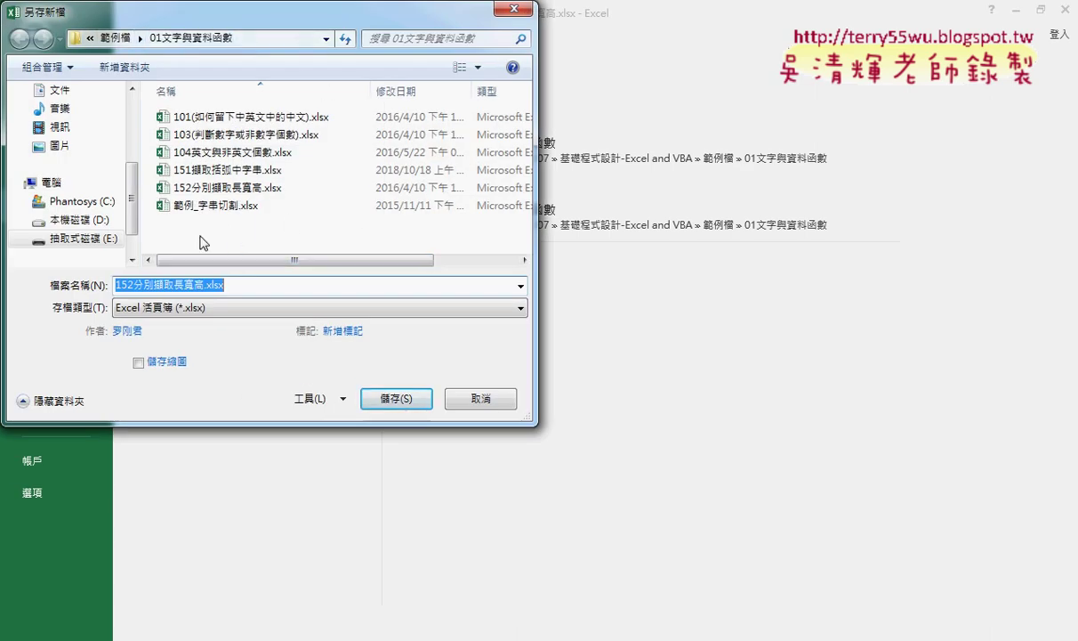
pyautogui.click(202, 304)
pyautogui.click(207, 327)
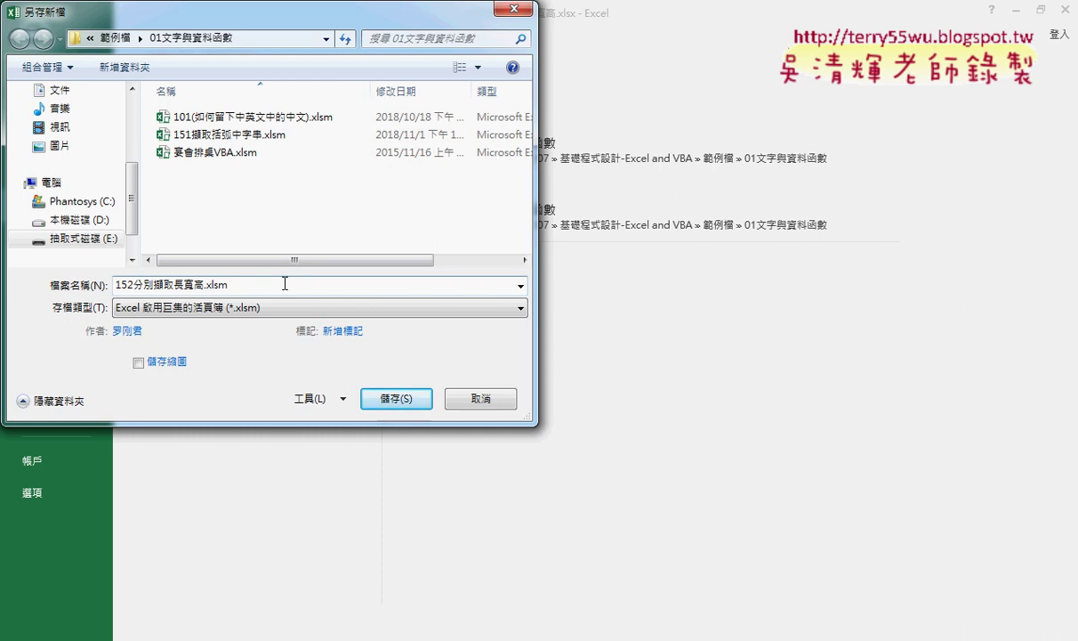
pyautogui.click(389, 396)
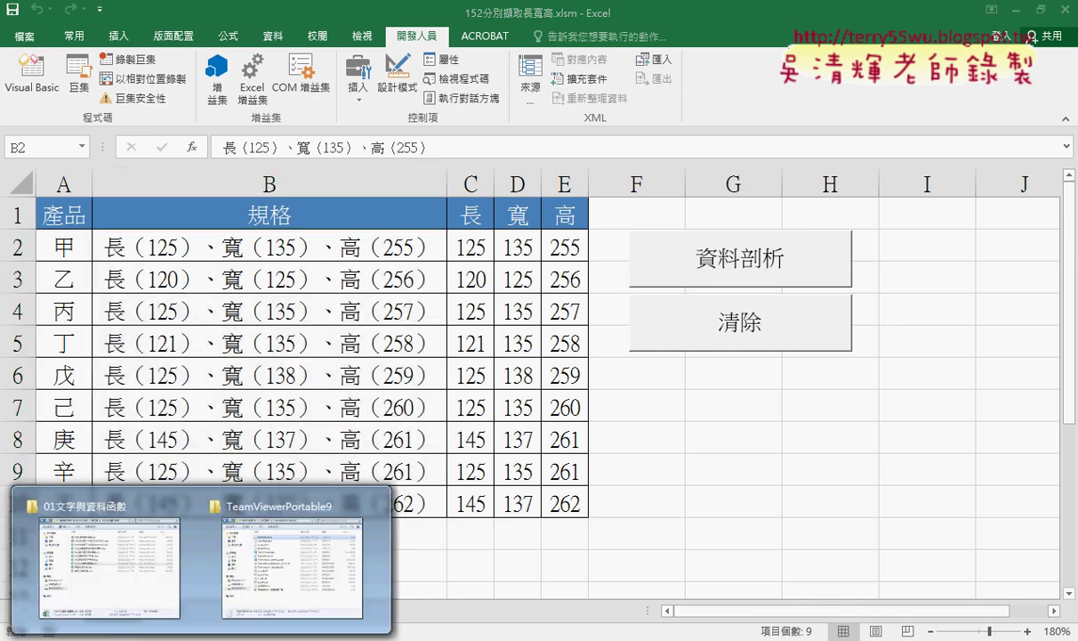
# Step: Show the 01文字與資料函數 folder widened with large icons and select the .xlsm file
pyautogui.click(125, 573)
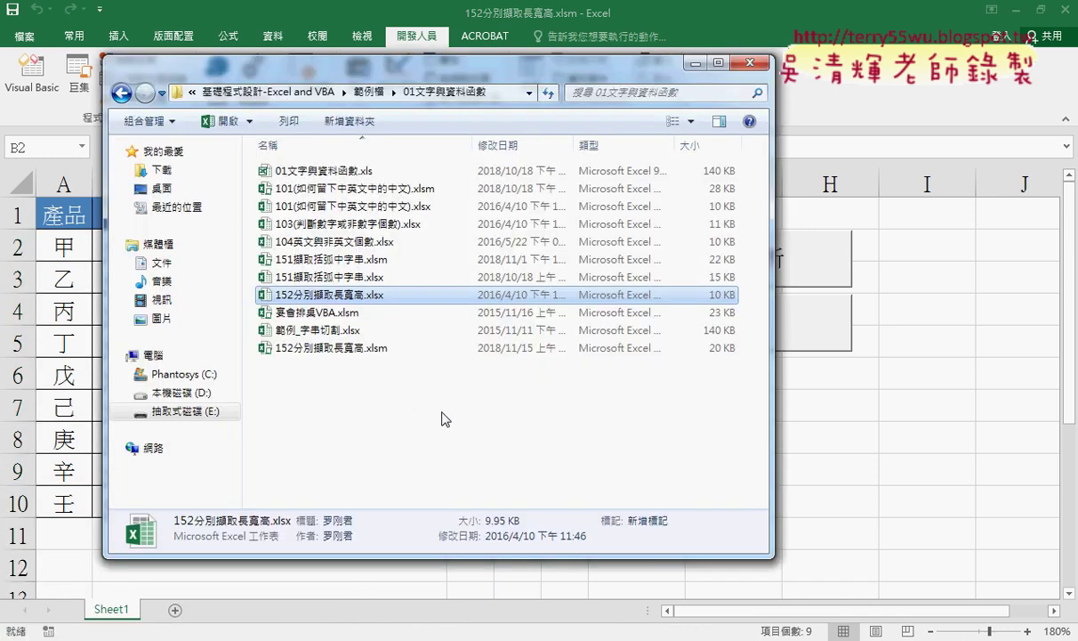
pyautogui.moveTo(773, 391); pyautogui.dragTo(833, 383)
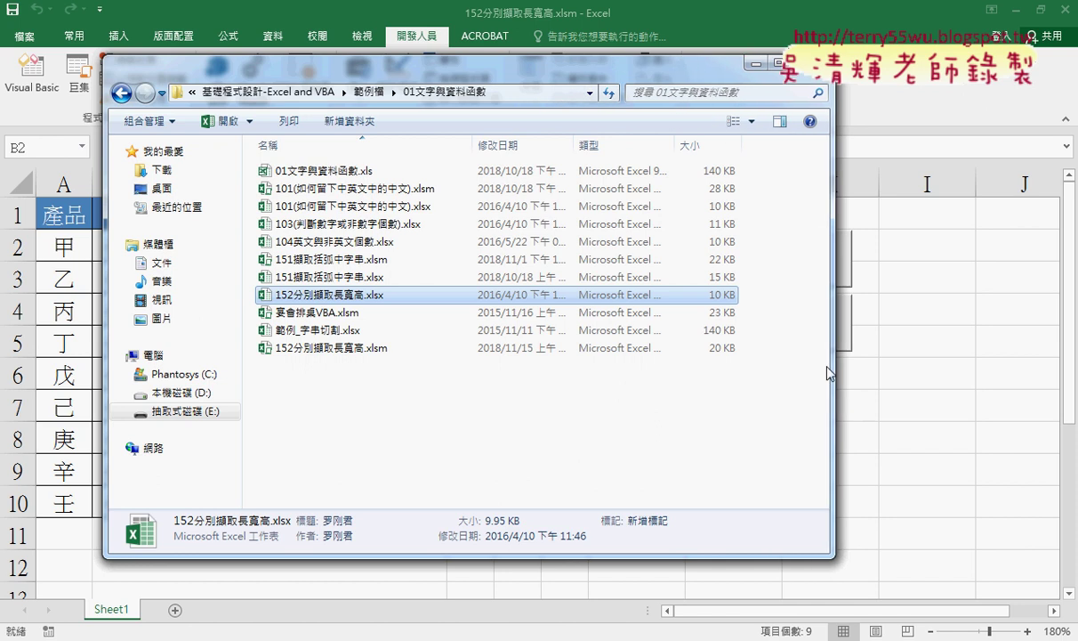
pyautogui.click(751, 121)
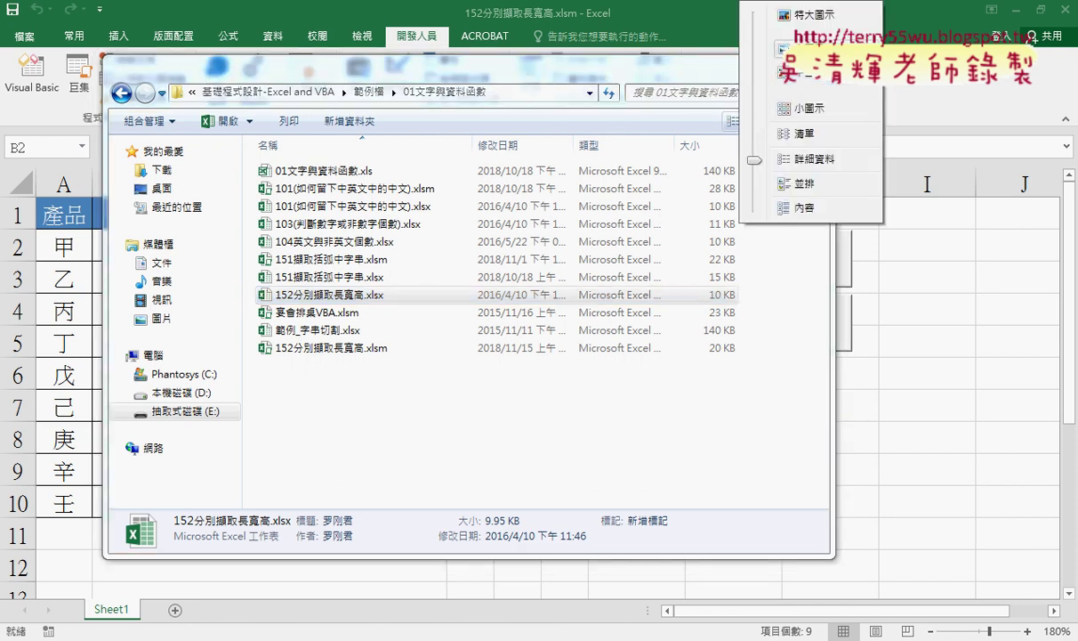
pyautogui.click(801, 106)
pyautogui.click(548, 435)
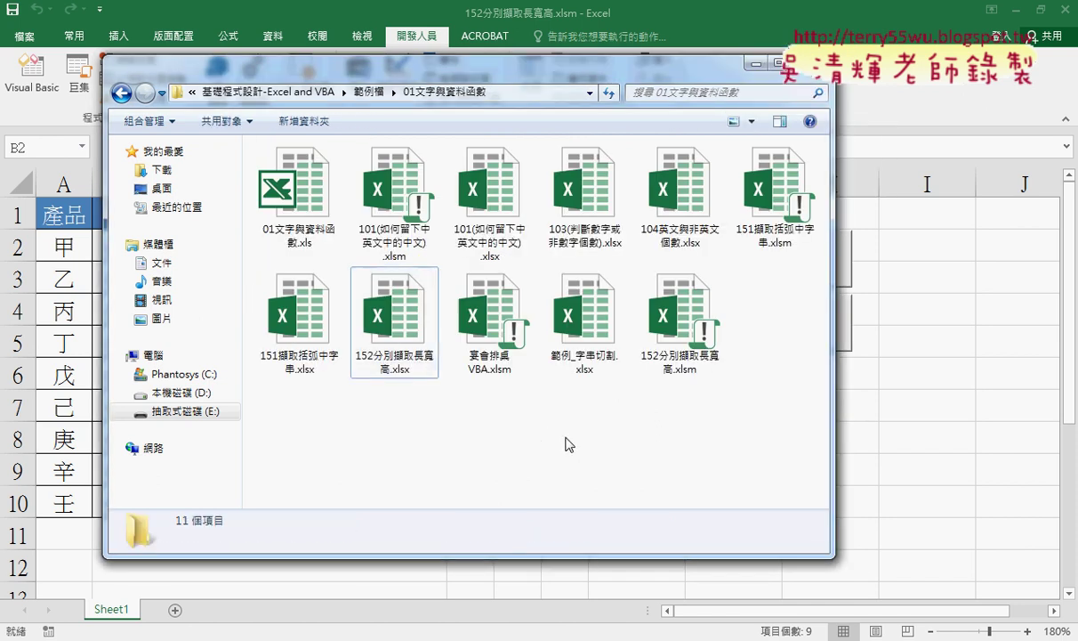
pyautogui.click(699, 374)
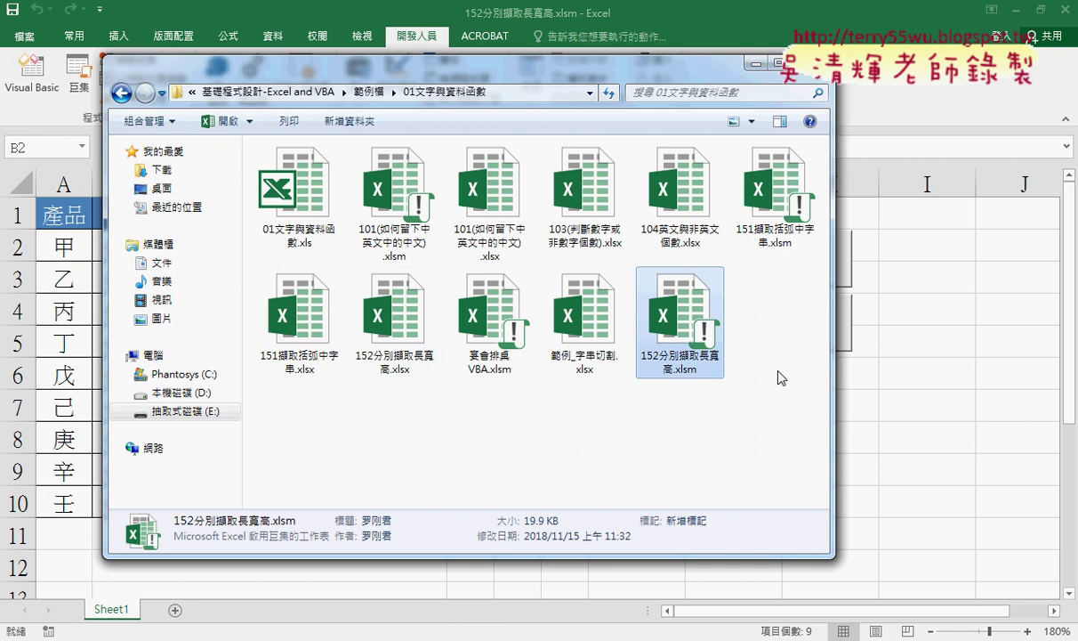
# Step: Annotate the .xlsx and .xlsm files, their extensions, and the .xlsm badge with pen marks
pyautogui.moveTo(739, 397)
pyautogui.mouseDown()
pyautogui.moveTo(653, 353)
pyautogui.moveTo(740, 385)
pyautogui.mouseUp()
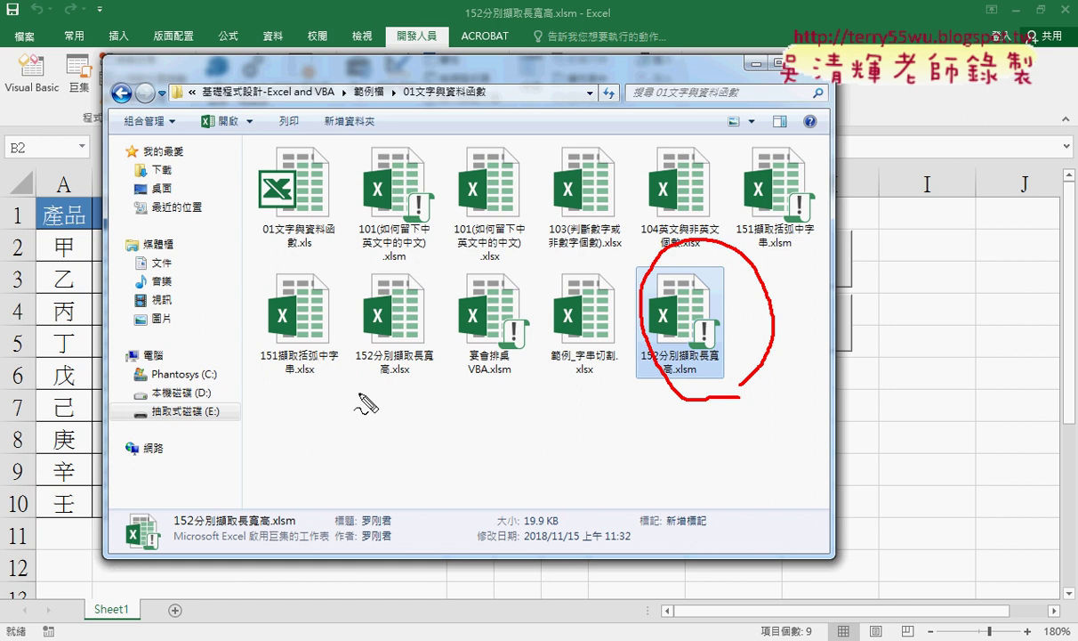
pyautogui.moveTo(392, 385); pyautogui.dragTo(411, 381)
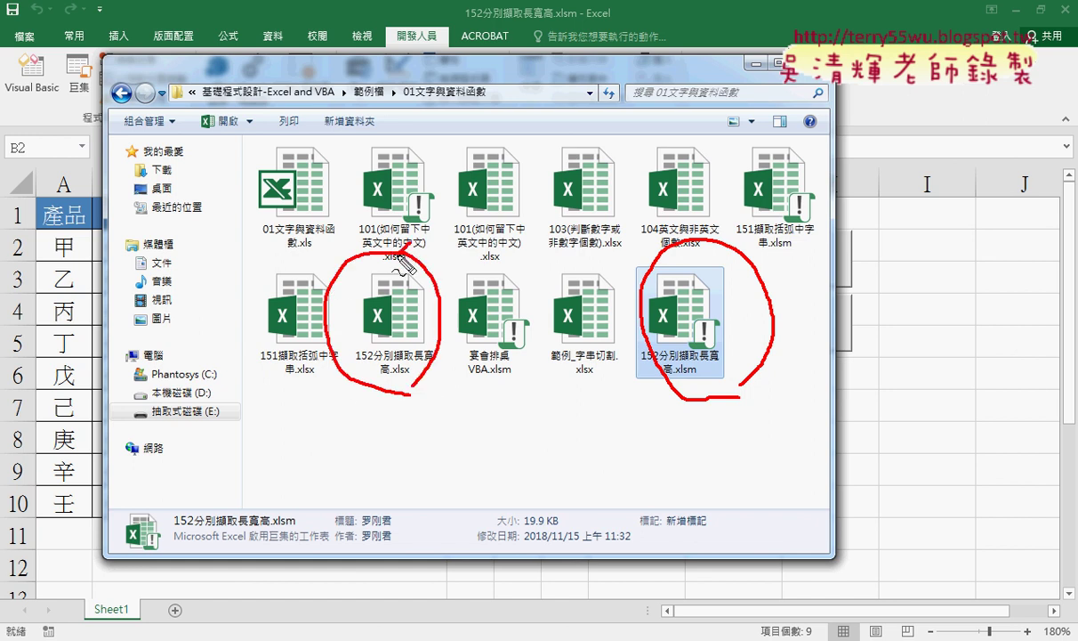
pyautogui.moveTo(388, 245); pyautogui.dragTo(408, 264)
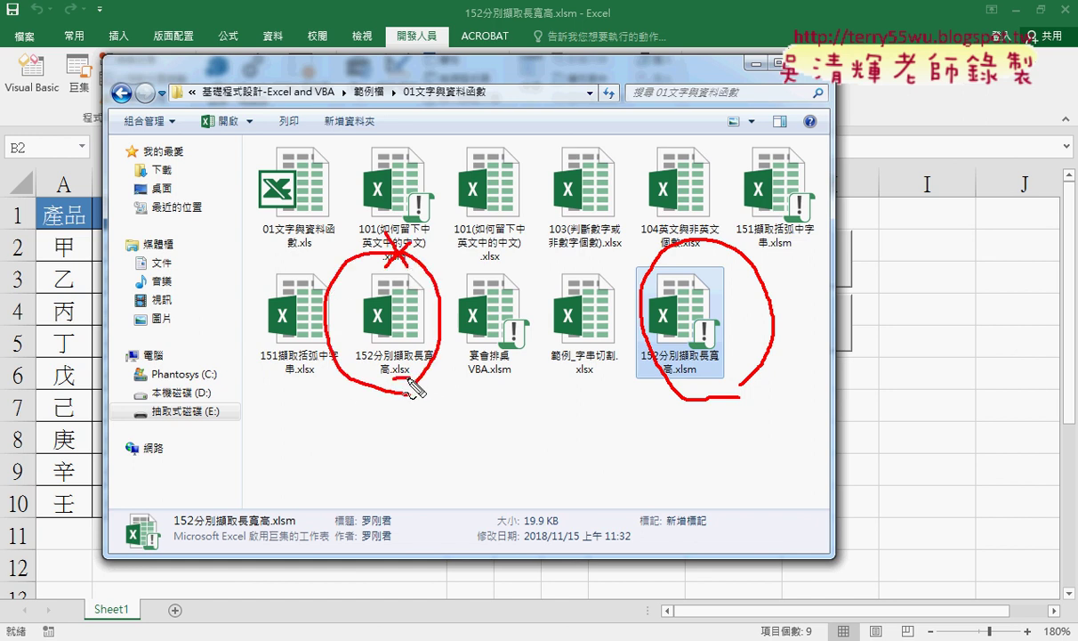
pyautogui.moveTo(398, 387); pyautogui.dragTo(411, 384)
pyautogui.moveTo(686, 374); pyautogui.dragTo(699, 380)
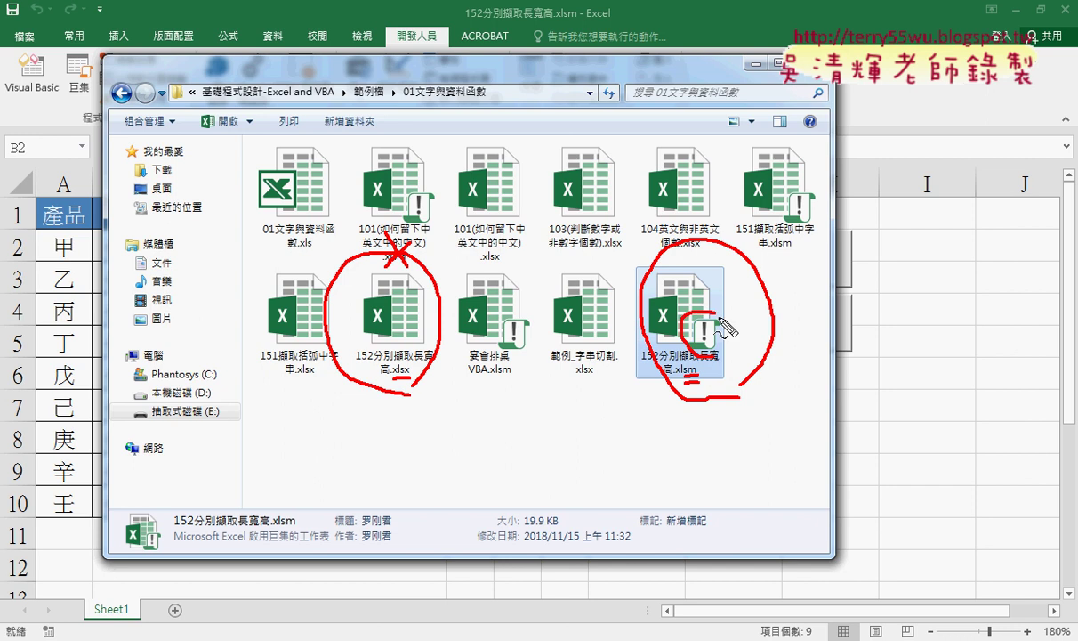
pyautogui.moveTo(703, 316); pyautogui.dragTo(722, 344)
pyautogui.moveTo(747, 295)
pyautogui.mouseDown()
pyautogui.moveTo(720, 325)
pyautogui.moveTo(734, 327)
pyautogui.mouseUp()
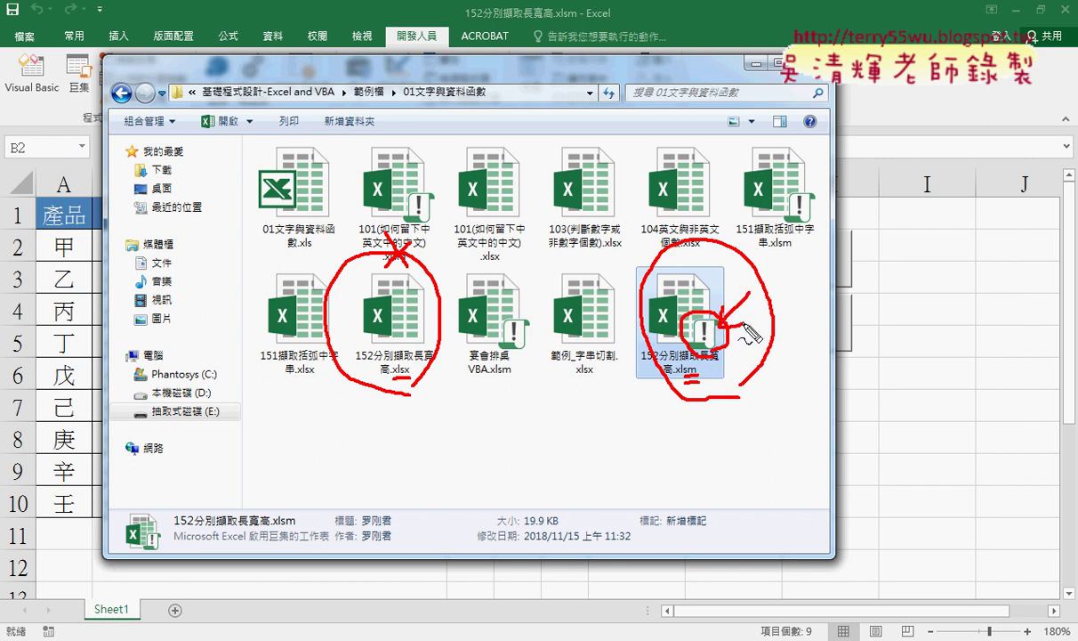